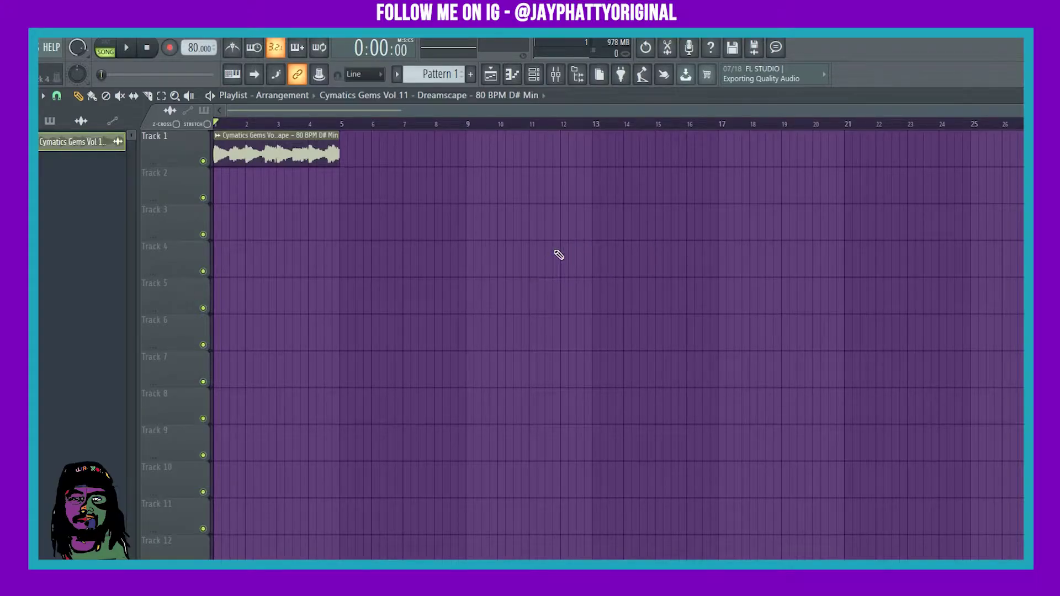
Step: Listen to the Dreamscape loop on Track 1 and view its channel settings, closing them at the end
key(space)
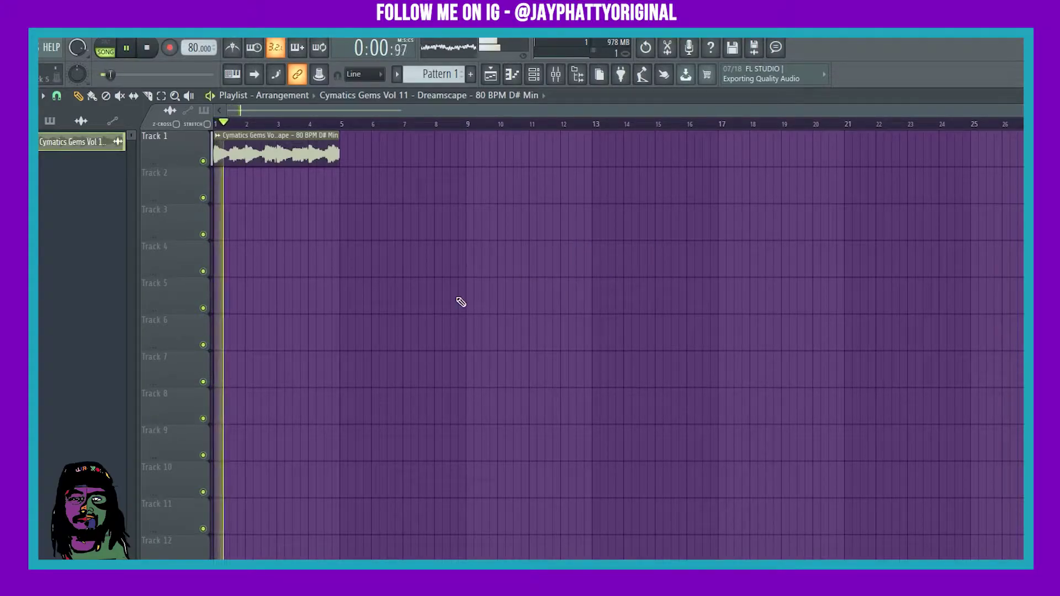
double_click(256, 155)
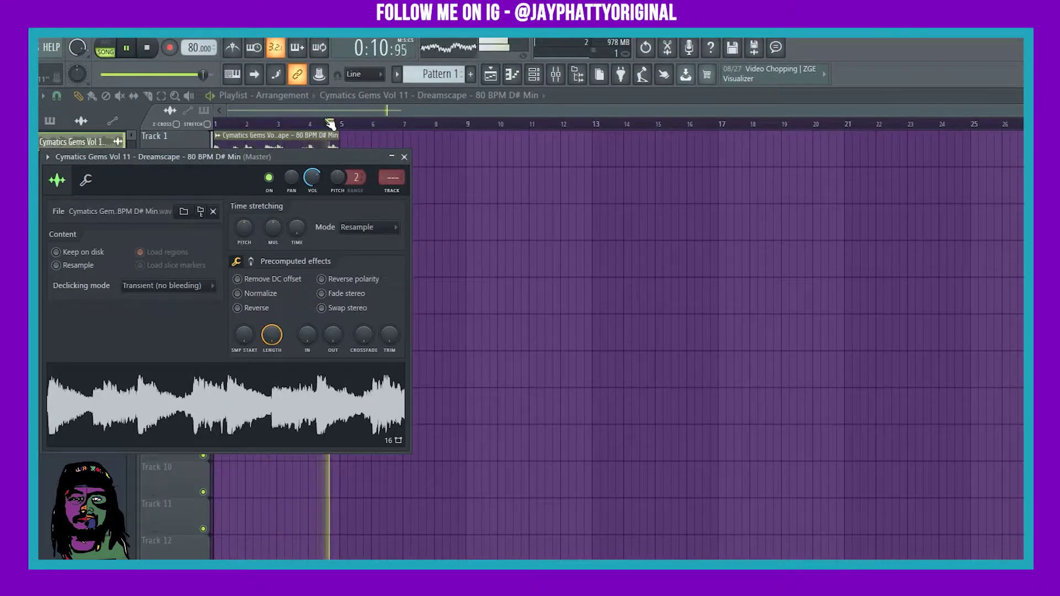
key(space)
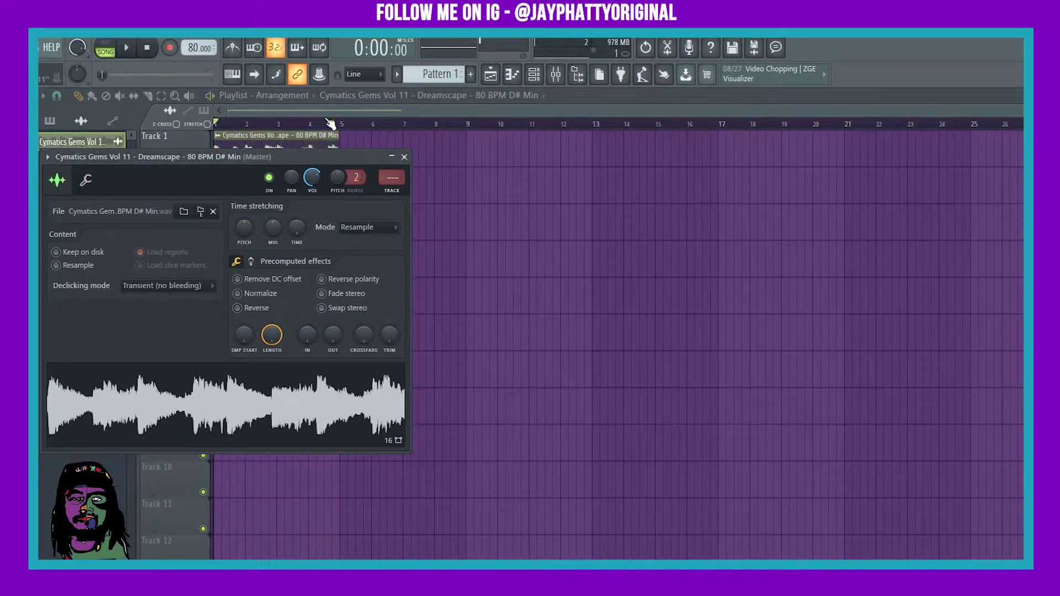
click(405, 157)
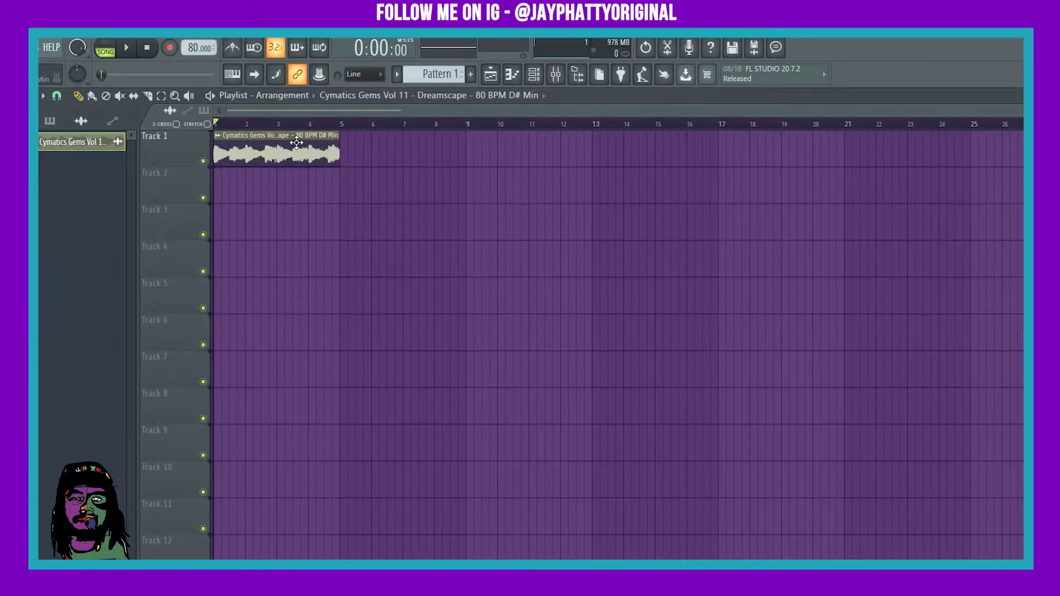
Step: Review the time-based chop options available for the clip on Track 1 without applying any
scroll(224, 138, up, 3)
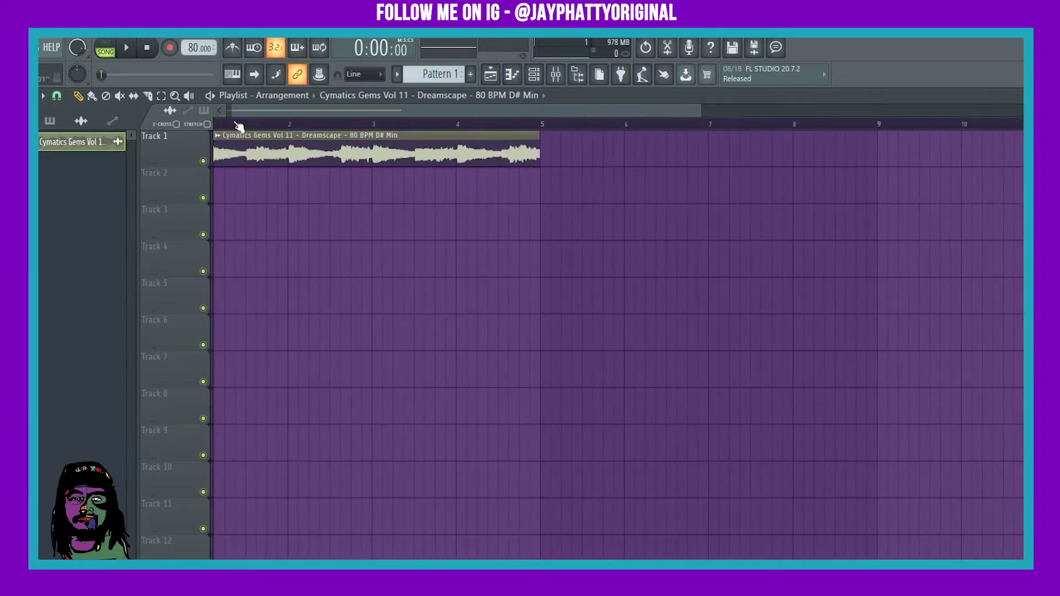
click(219, 136)
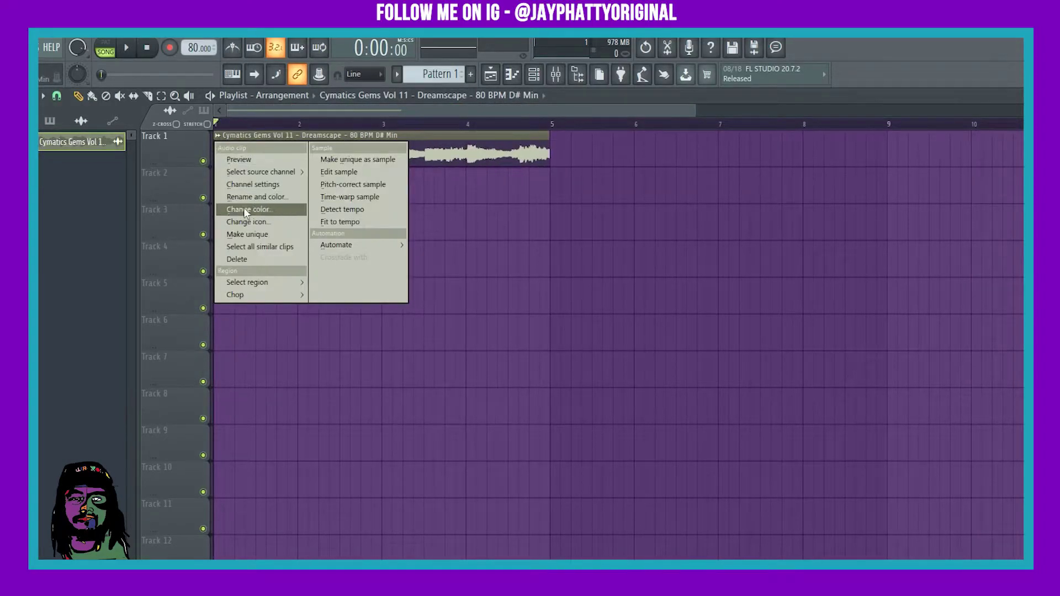
mouse_move(249, 294)
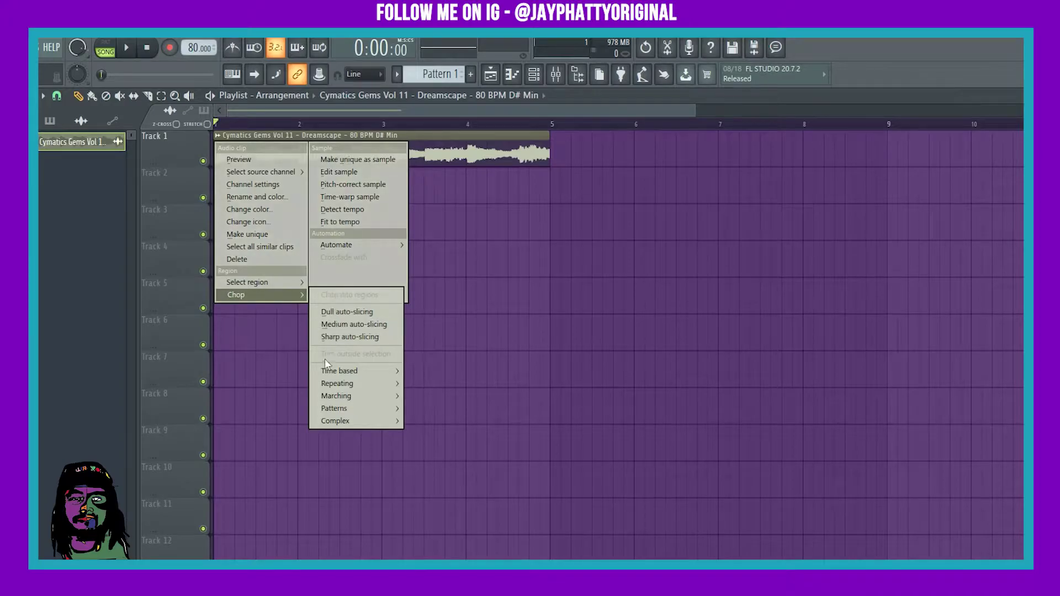
mouse_move(363, 366)
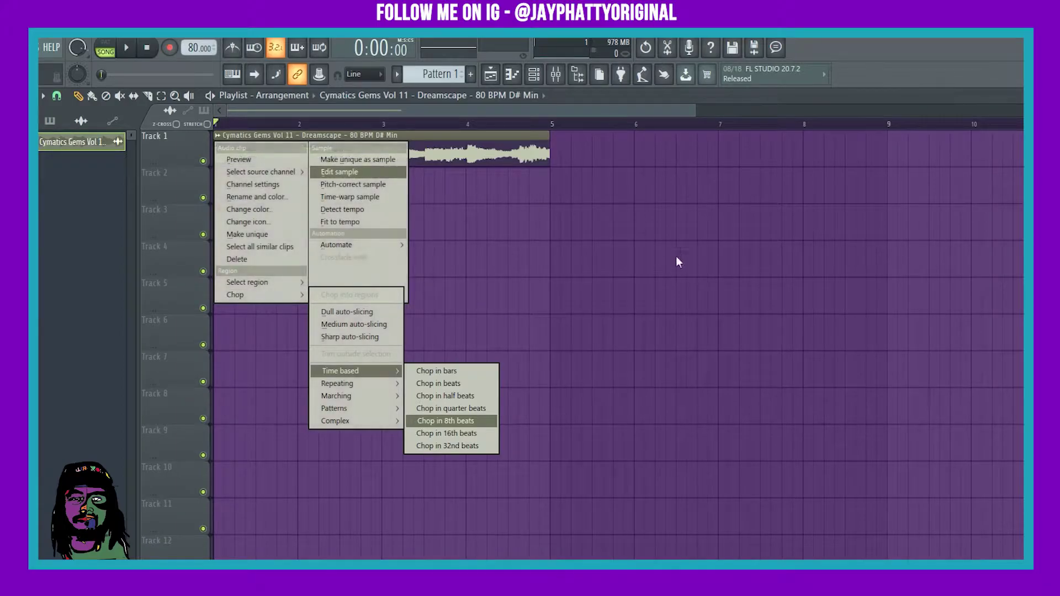
key(Escape)
key(Escape)
key(Escape)
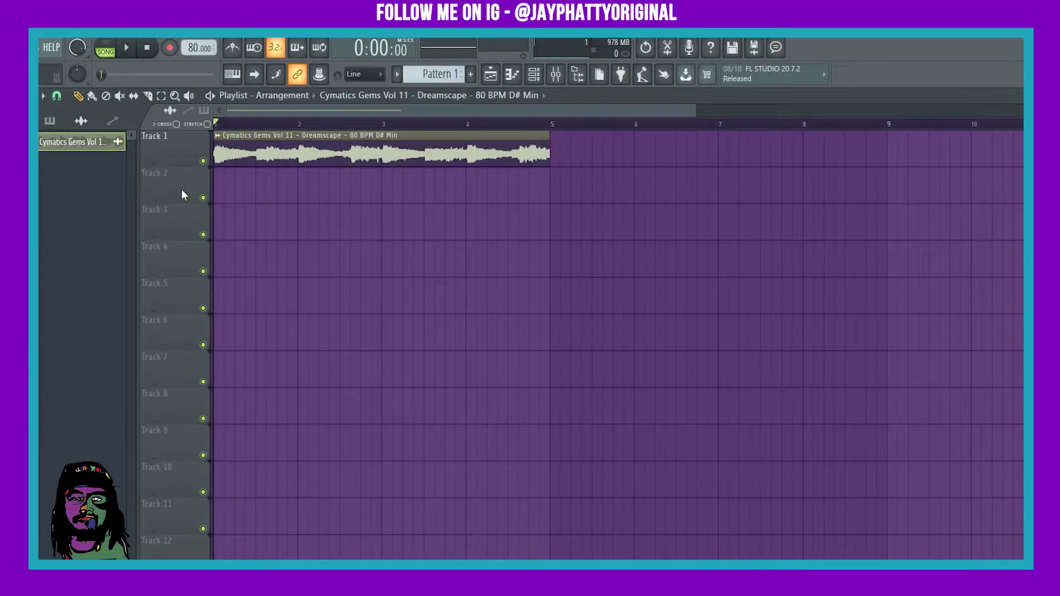
Step: Examine how the clip's waveform peaks line up with the bar lines at bars 2 and 3
scroll(308, 135, up, 5)
scroll(290, 135, down, 5)
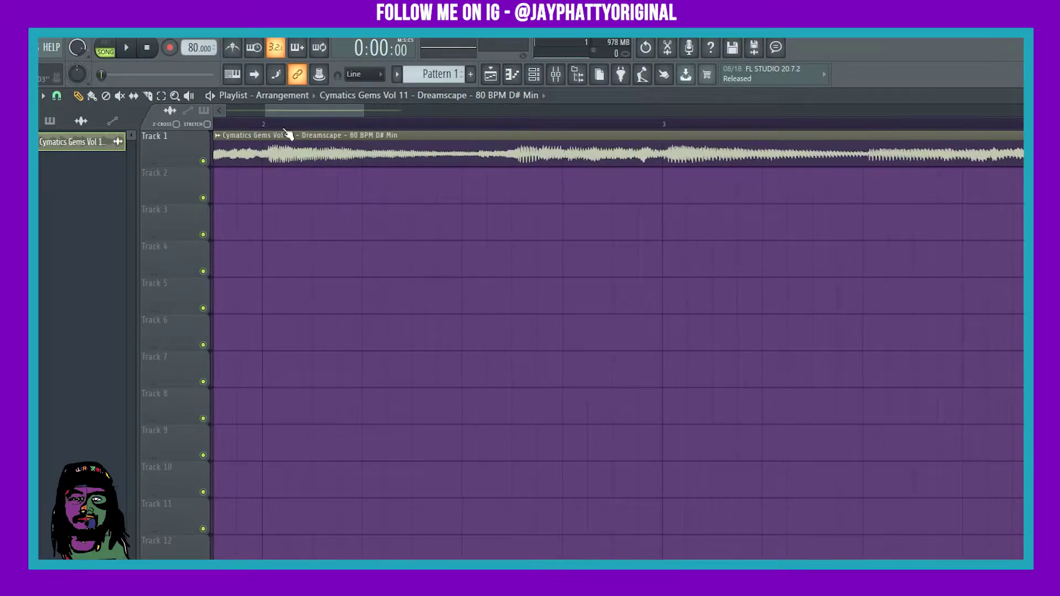
scroll(275, 112, up, 2)
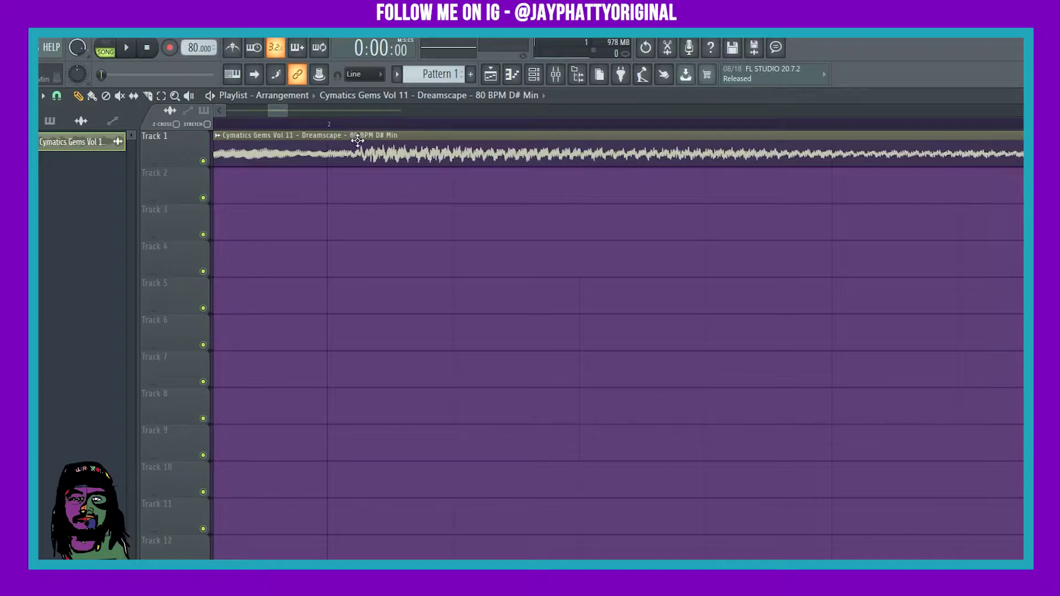
scroll(327, 135, down, 3)
scroll(328, 134, down, 2)
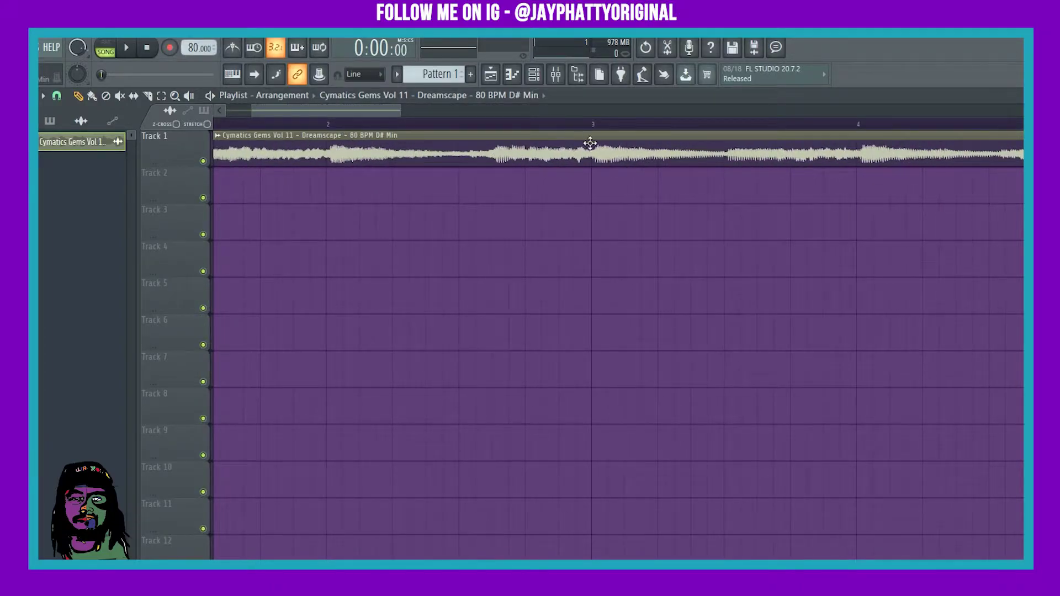
Step: Try the Slice tool on the clip, undo the last edit, and return the playhead to the song start
click(149, 96)
key(ctrl+z)
click(592, 124)
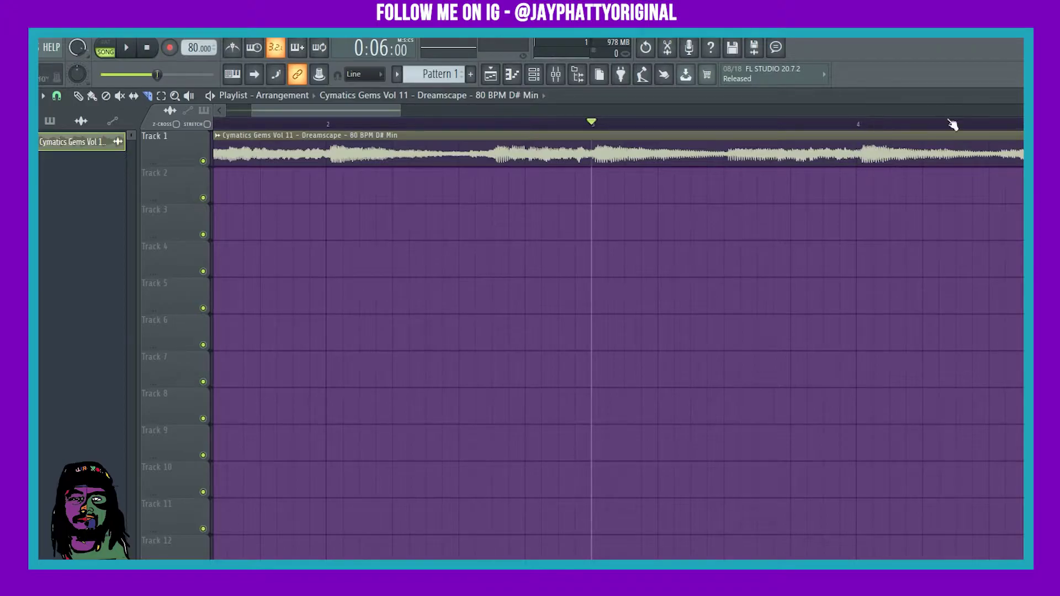
scroll(687, 119, down, 5)
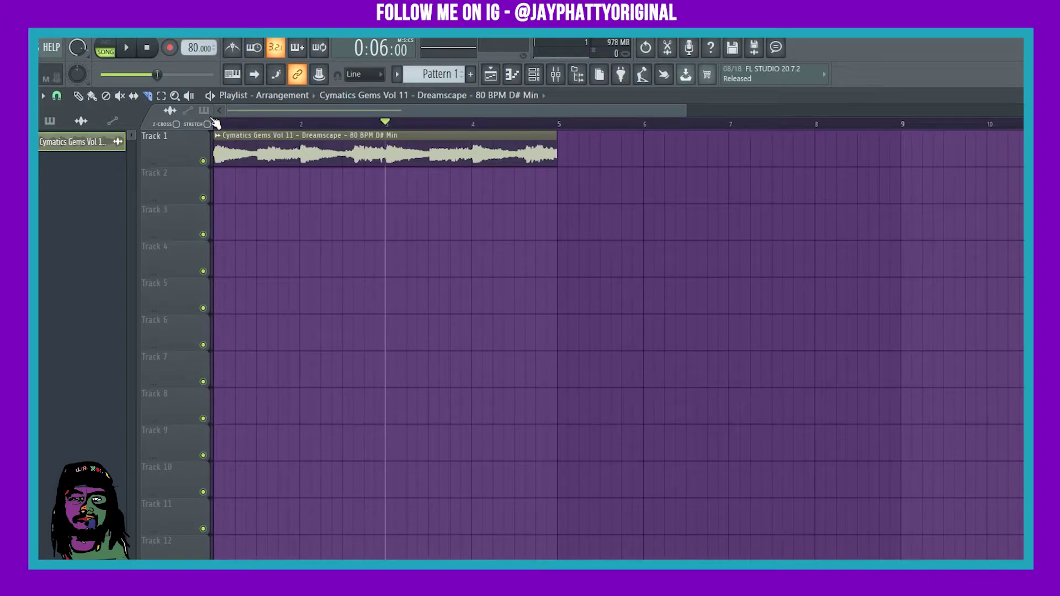
drag(284, 125, 170, 140)
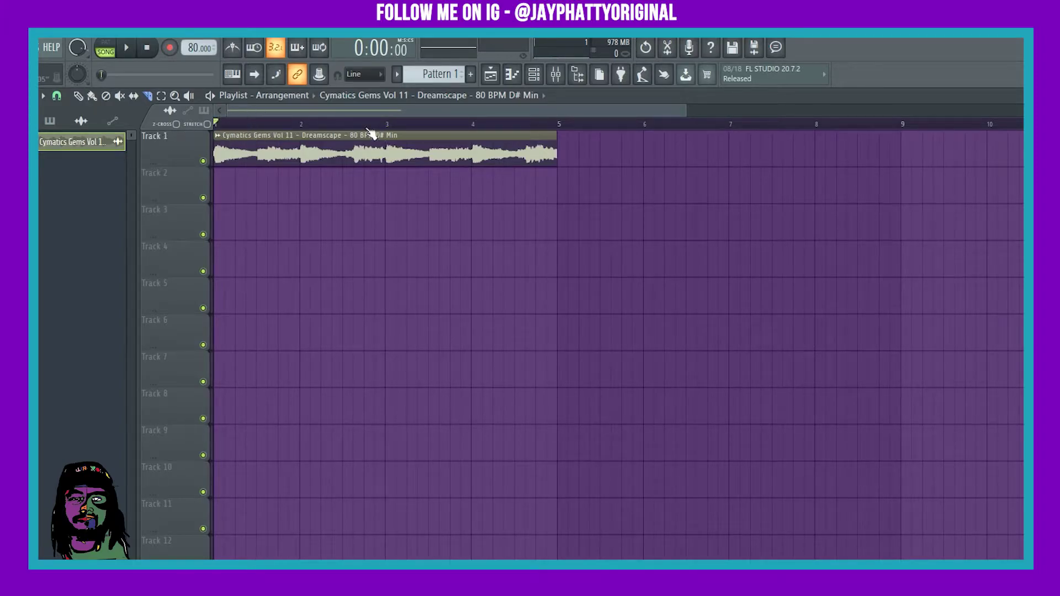
Step: Set the project tempo to 70 BPM and replace the Track 1 clip with a fresh instance of the sample at bar 1
click(78, 95)
right_click(225, 150)
mouse_move(196, 48)
mouse_down()
mouse_move(196, 34)
mouse_move(196, 49)
mouse_up()
drag(77, 144, 218, 151)
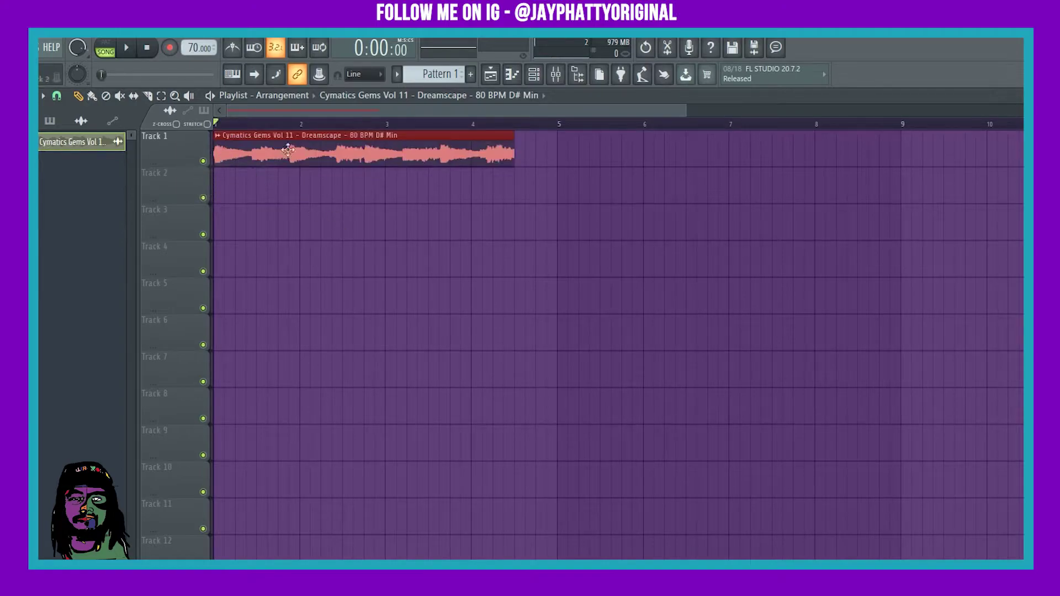
Step: Open the Track 1 clip's sample for time-warping in Newtime
click(217, 137)
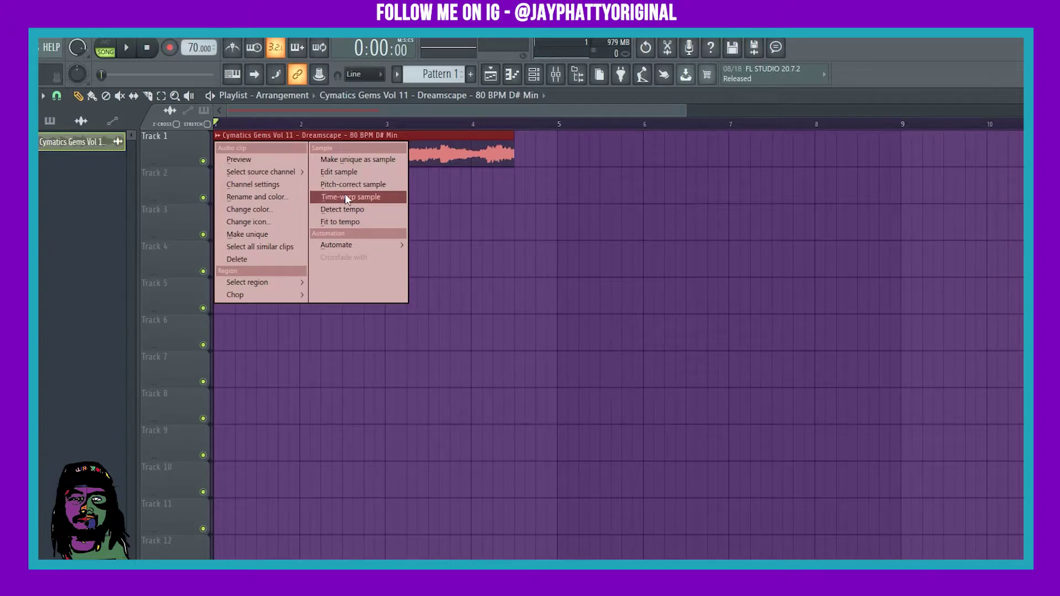
click(593, 100)
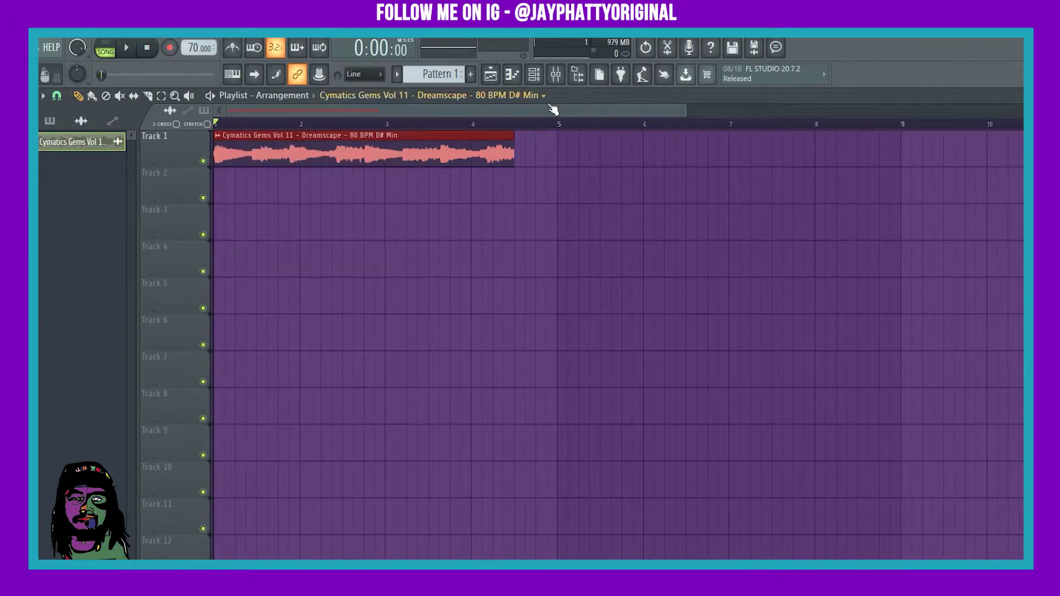
click(217, 136)
click(344, 196)
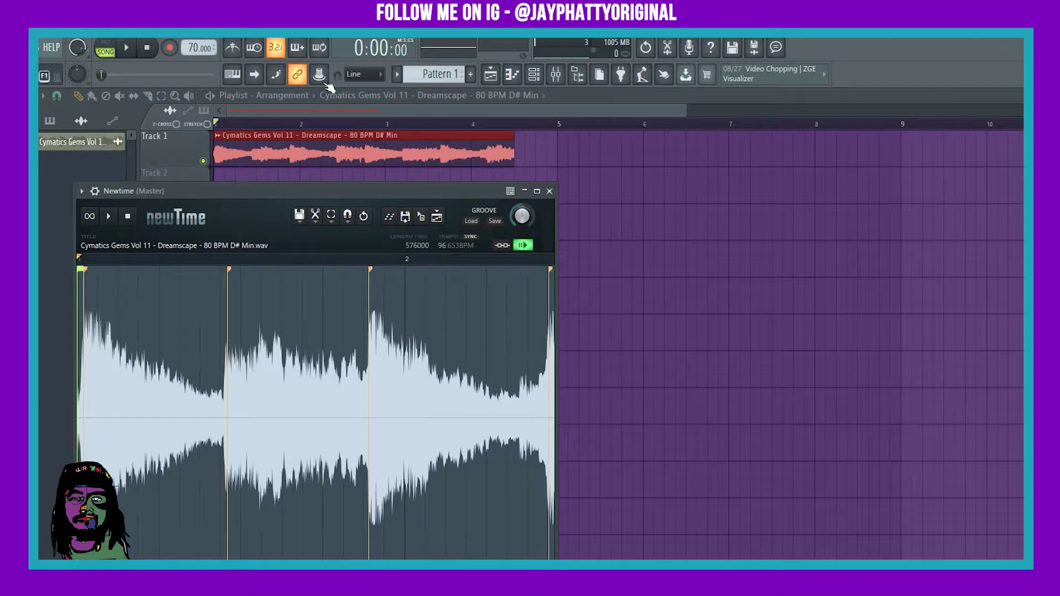
Step: View the metronome sound options and the Tempo tapper, and close the tapper without tapping a tempo
right_click(232, 47)
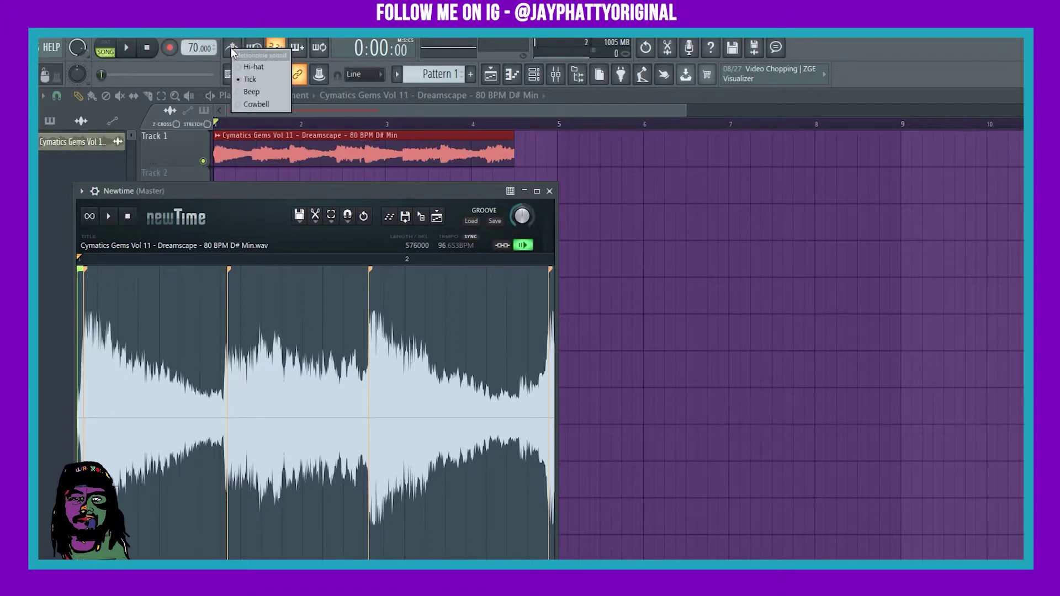
right_click(199, 49)
click(227, 203)
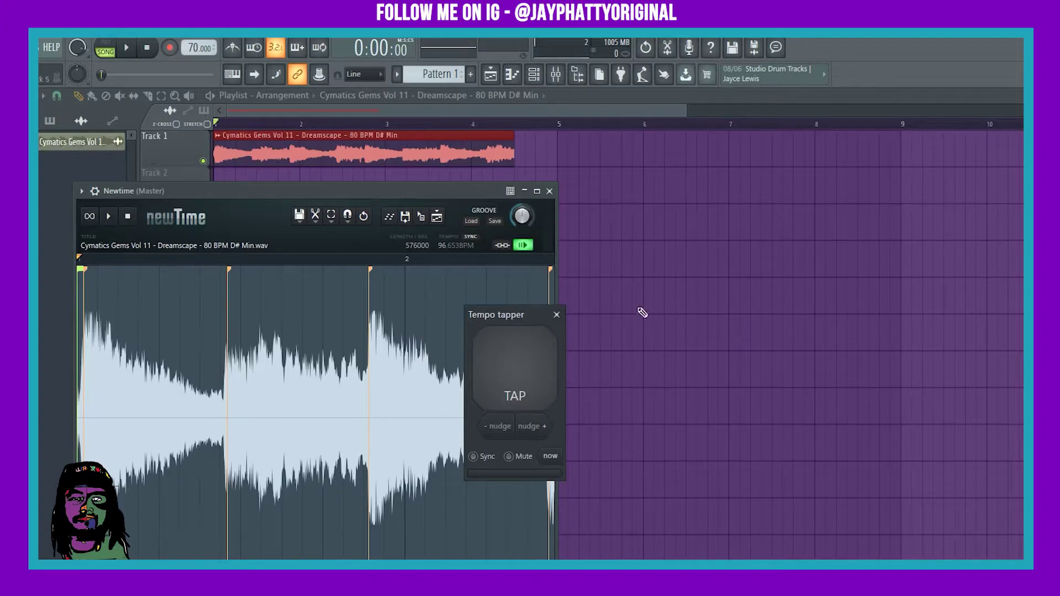
click(557, 315)
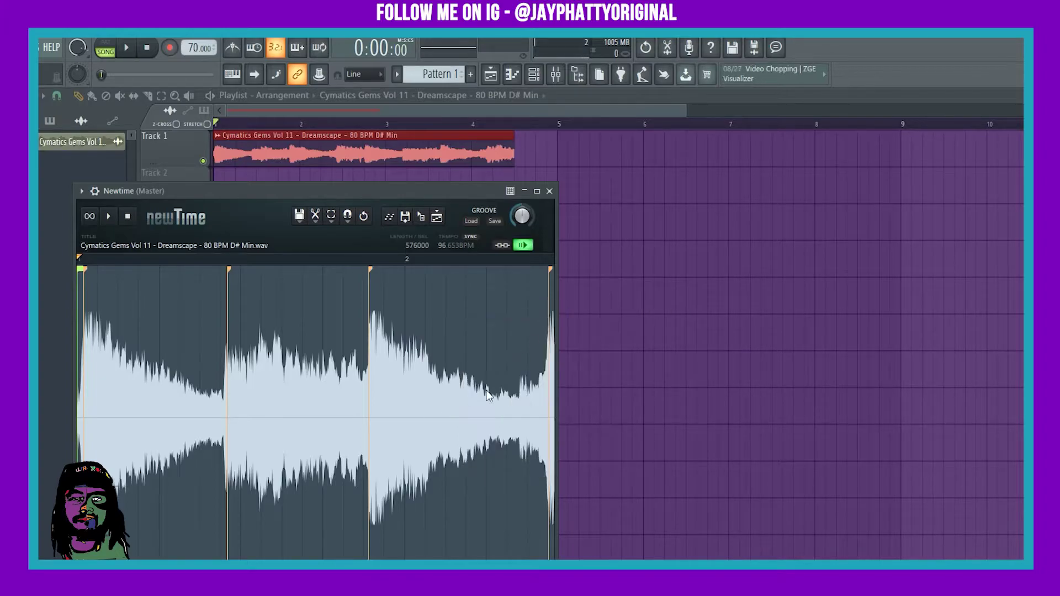
Step: Set the sample's tempo in Newtime to 80 BPM and turn on tempo sync
click(444, 245)
key(ctrl+a)
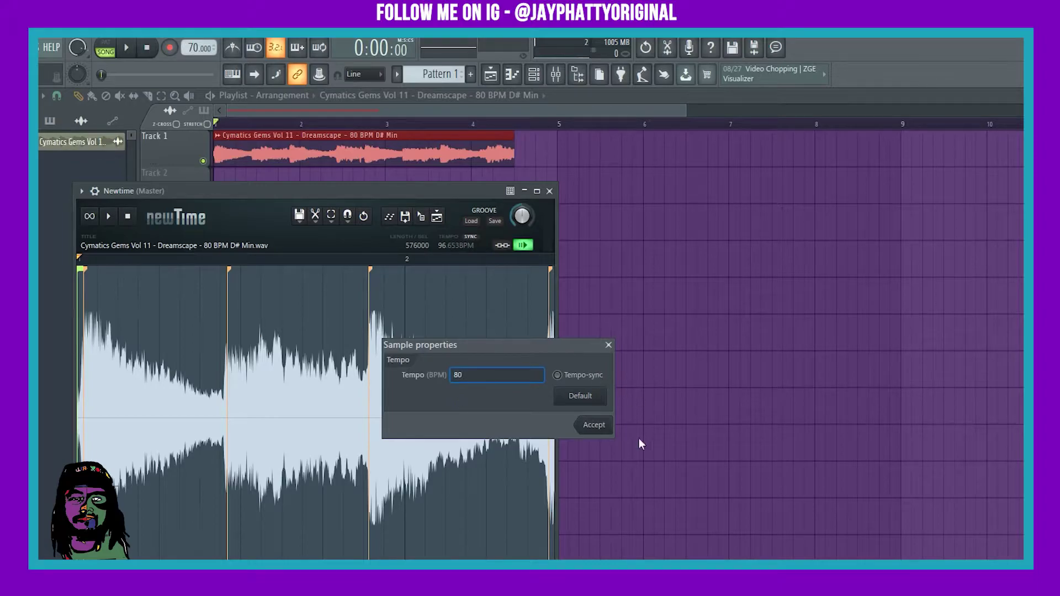
click(589, 425)
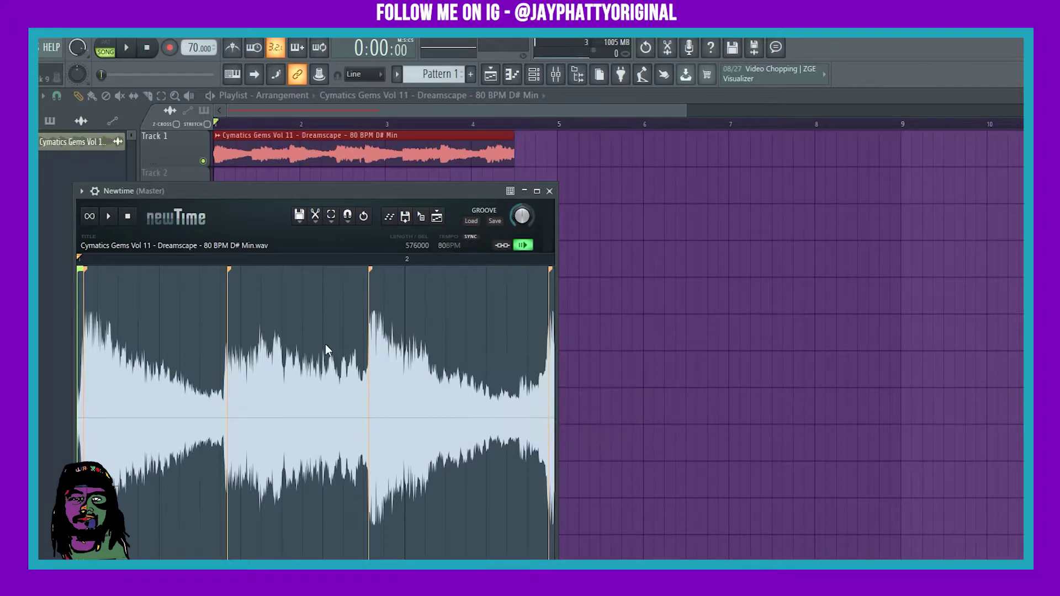
click(473, 239)
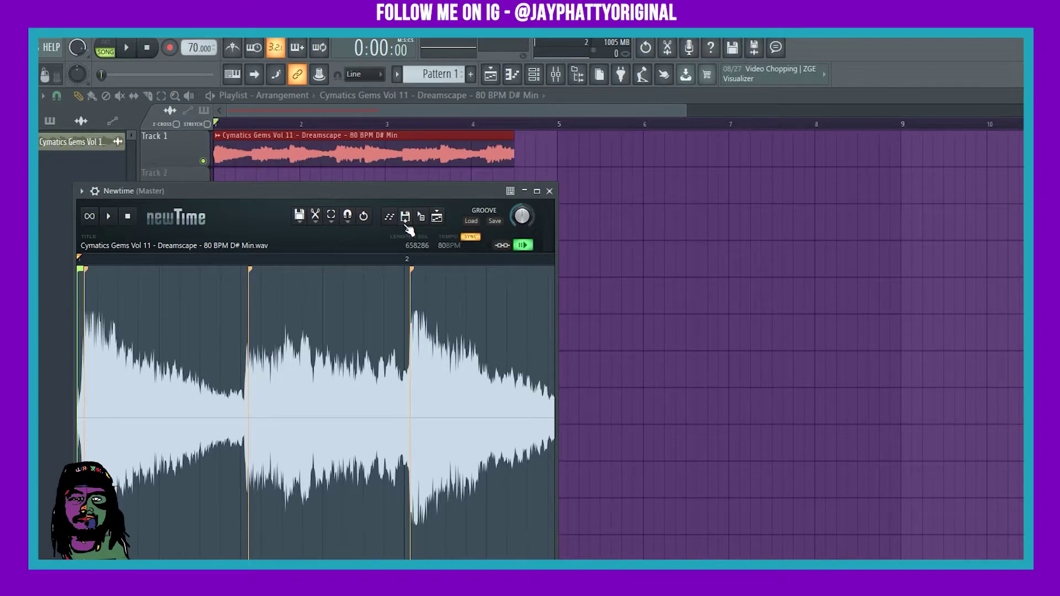
Step: Export the time-warped sample into the playlist and put it at bar 1 of Track 1 in place of the original clip
drag(421, 216, 217, 215)
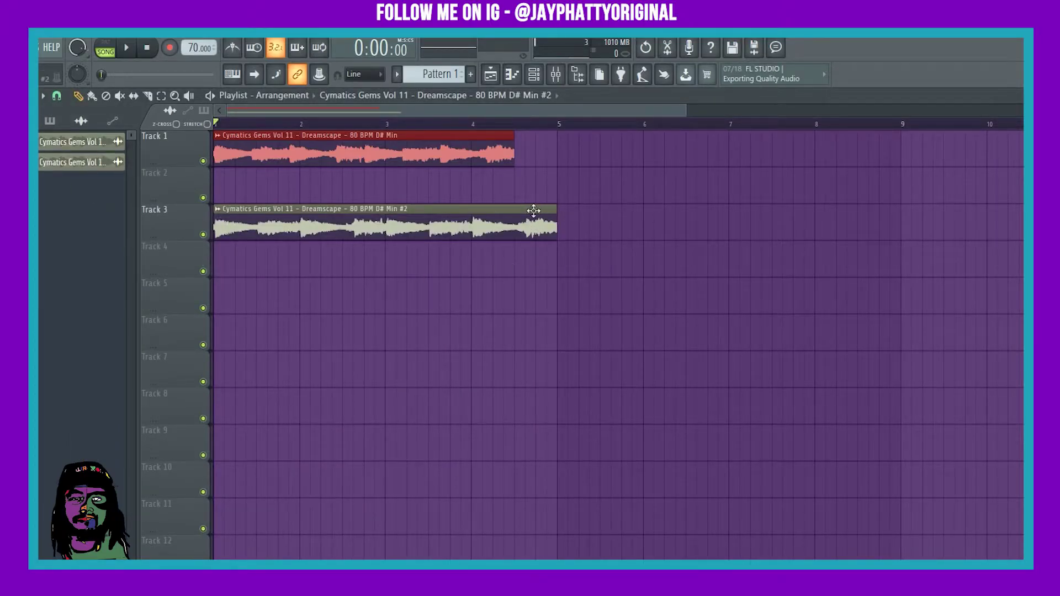
right_click(502, 154)
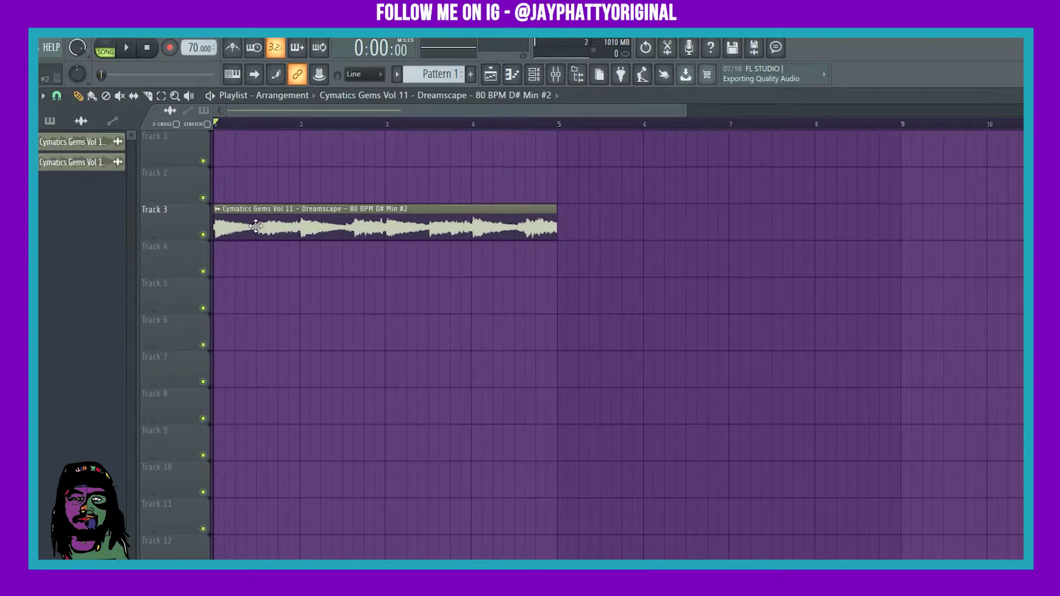
drag(226, 214, 225, 141)
Step: Chop the time-warped clip on Track 1 into bars
click(223, 138)
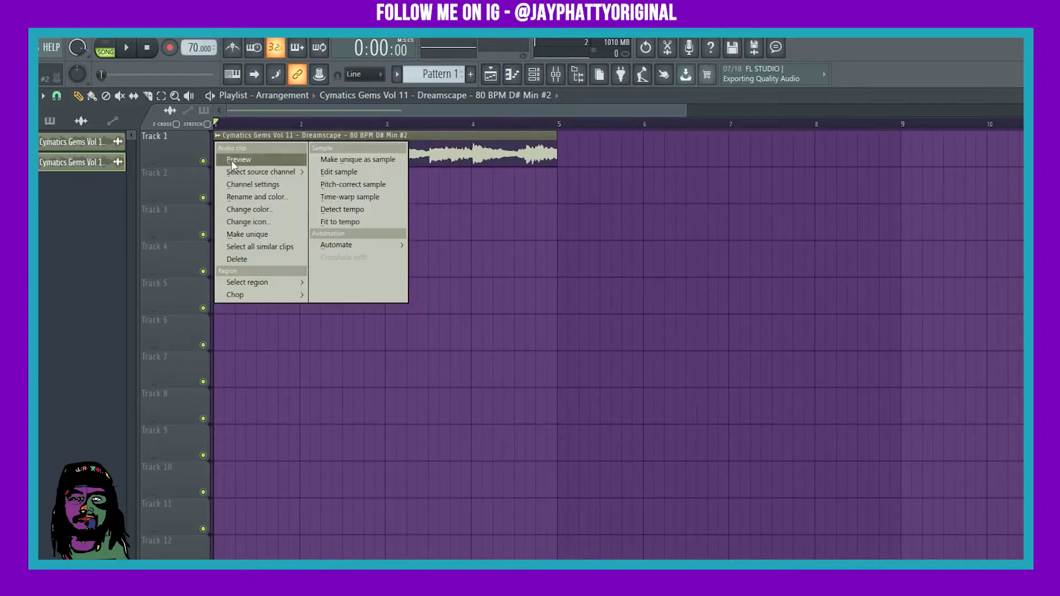
mouse_move(250, 294)
mouse_move(400, 369)
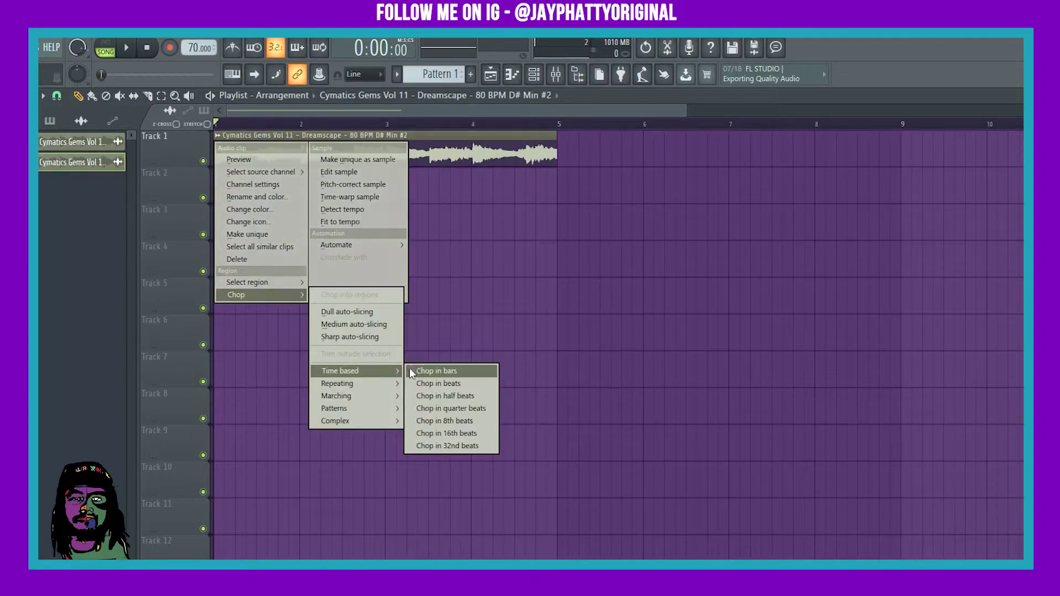
click(449, 373)
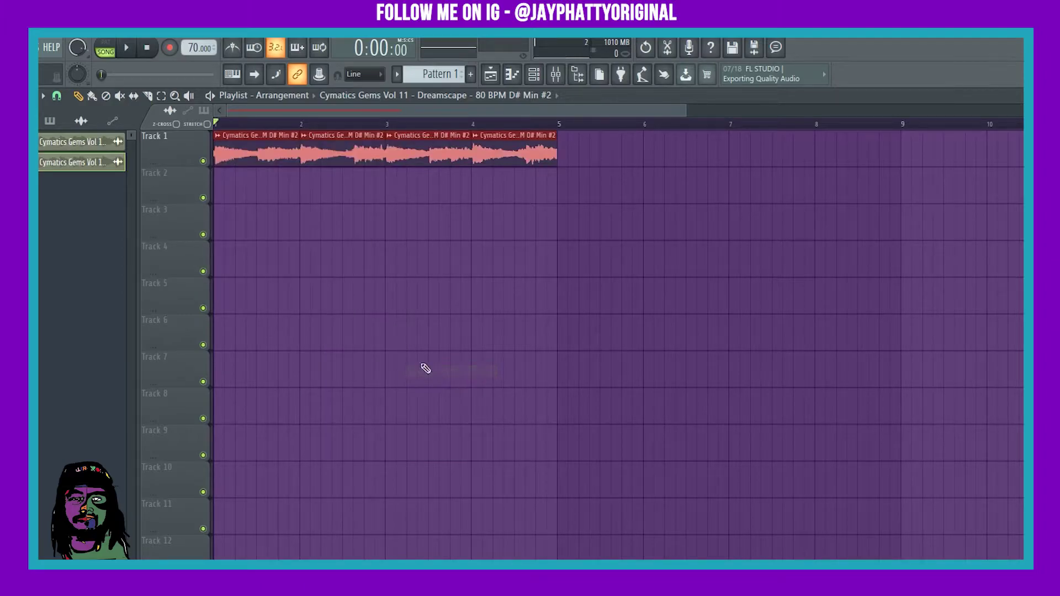
Step: Slice each of the four one-bar clips on Track 1 in half at its midpoint and return to the Draw tool
key(c)
click(260, 159)
click(347, 160)
click(430, 159)
click(515, 166)
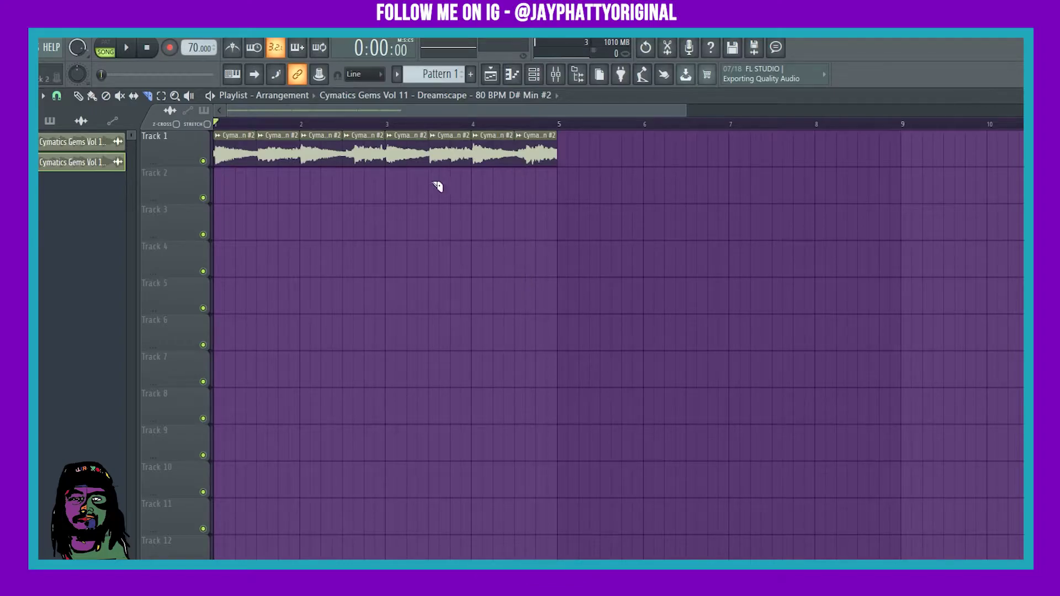
key(p)
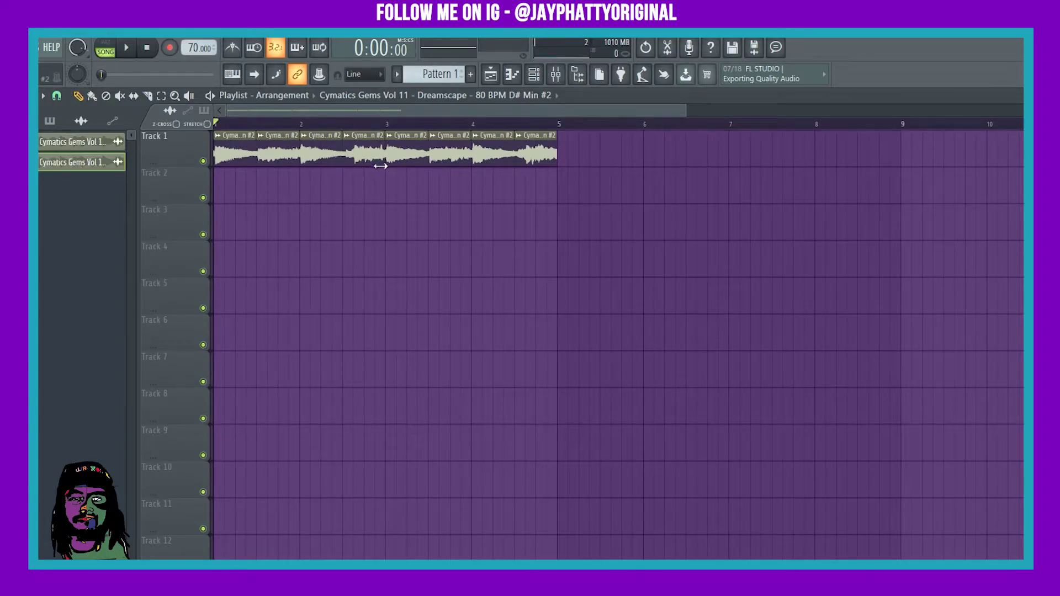
Step: Mute Track 1 and copy its seventh, first, third and fourth slices in that order onto Track 5, filling bars 1 and 2
click(203, 161)
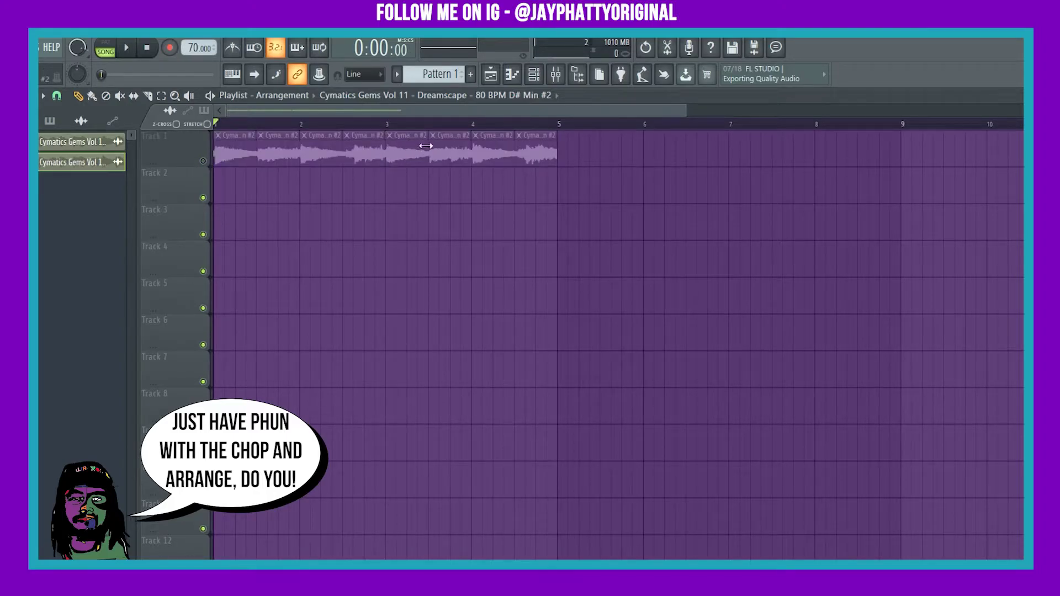
drag(497, 139, 237, 291)
drag(225, 138, 270, 290)
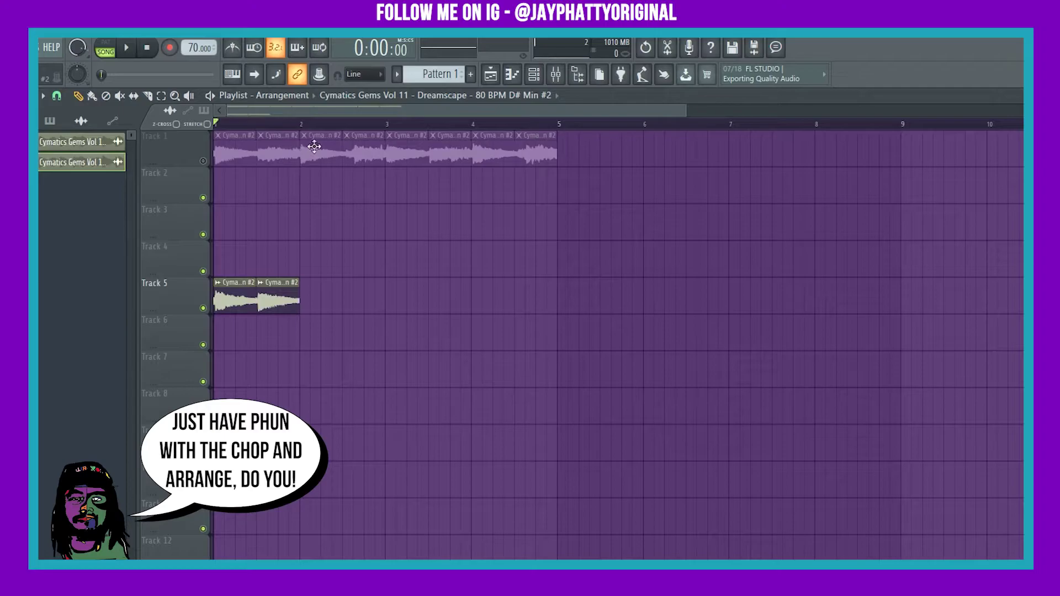
drag(319, 156, 320, 293)
drag(368, 155, 366, 320)
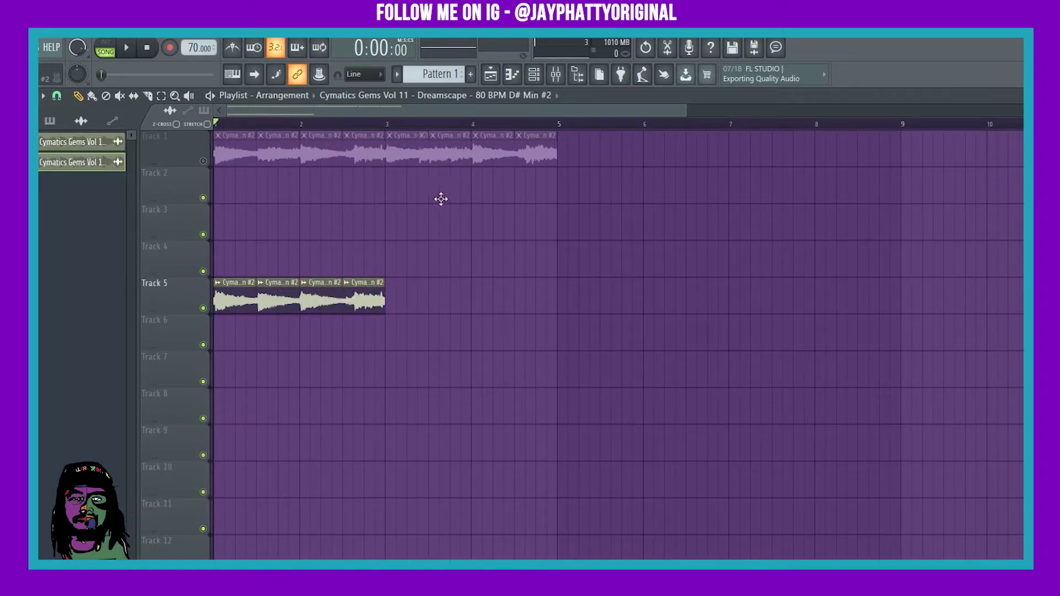
Step: Fill bars 3 and 4 of Track 5 with four more half-bar slices, the last three copied from Track 1's third, seventh and eighth slices
click(408, 313)
drag(317, 148, 446, 284)
drag(491, 153, 491, 301)
drag(534, 148, 540, 313)
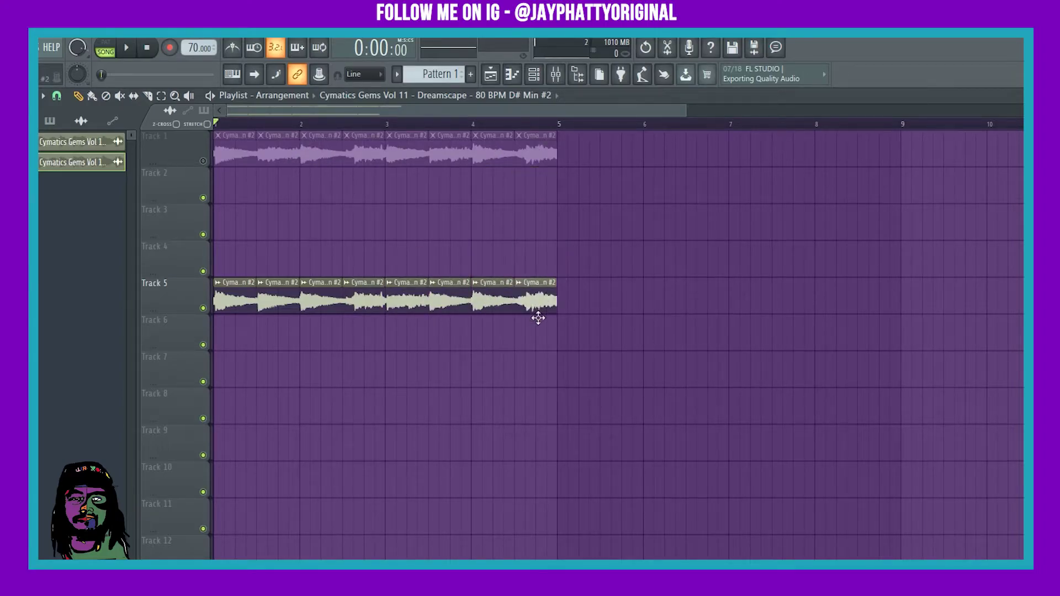
Step: Play the new arrangement and shorten the last slice on Track 5 to a quarter bar
key(space)
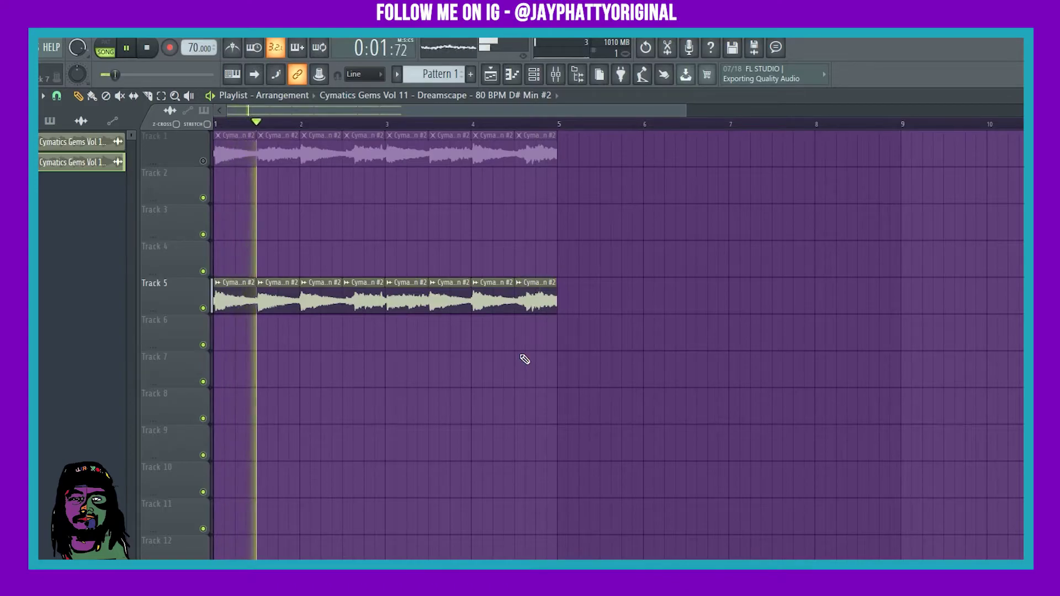
drag(556, 298, 534, 298)
key(space)
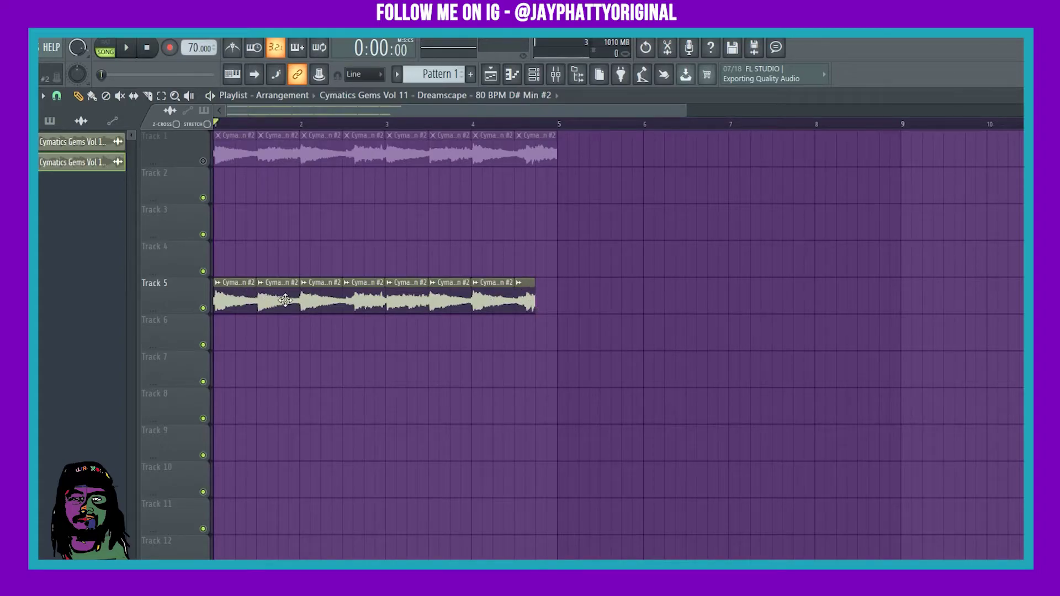
Step: Try splitting the second slot of Track 5 into two quarter-bar pieces and reversing the first one as a unique sample, Part_1
mouse_move(296, 301)
mouse_down()
mouse_move(273, 302)
mouse_move(291, 303)
mouse_up()
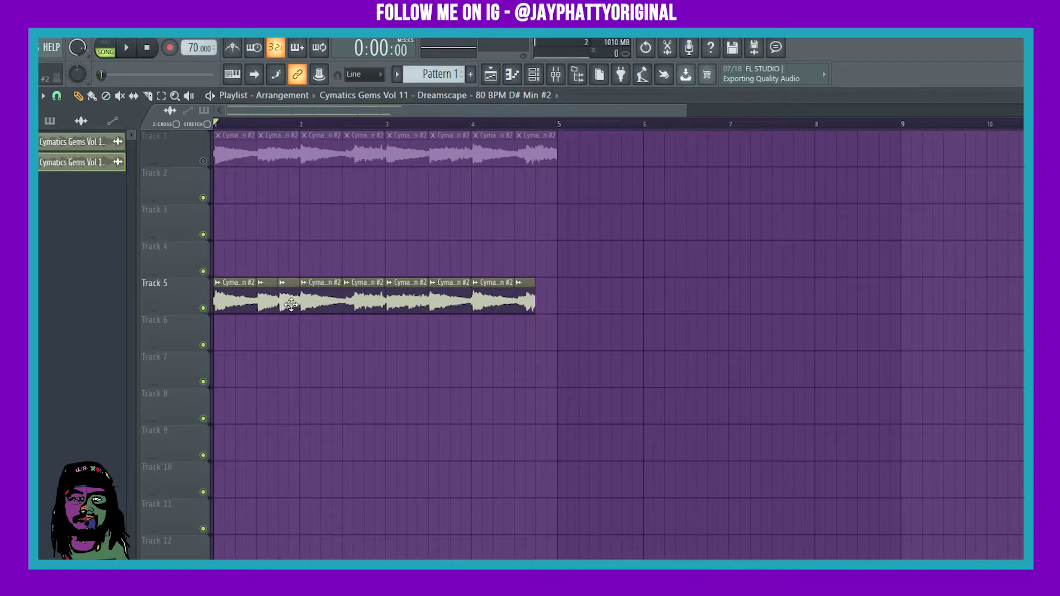
click(262, 287)
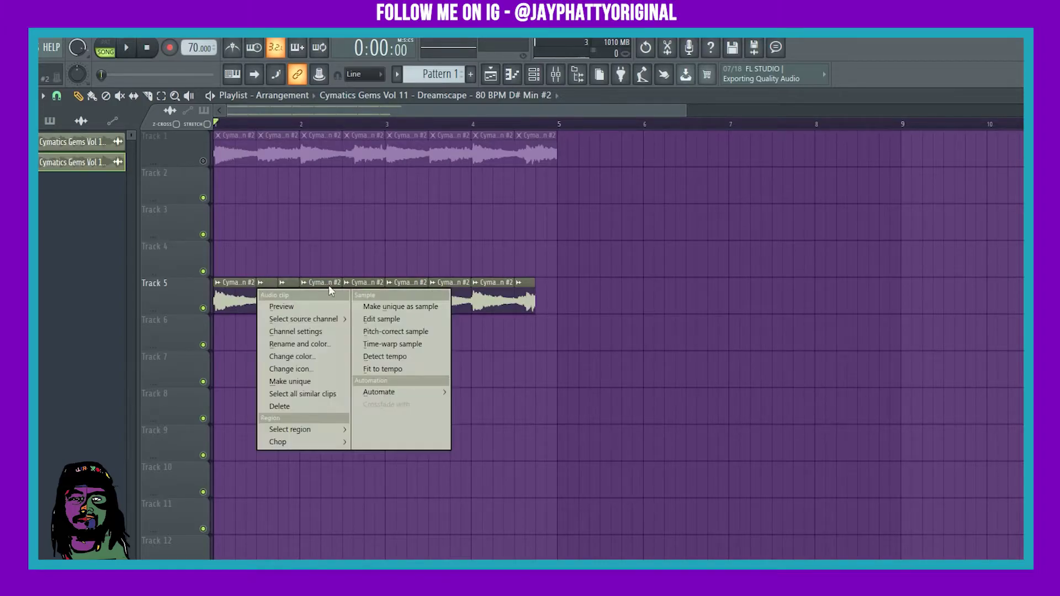
click(406, 304)
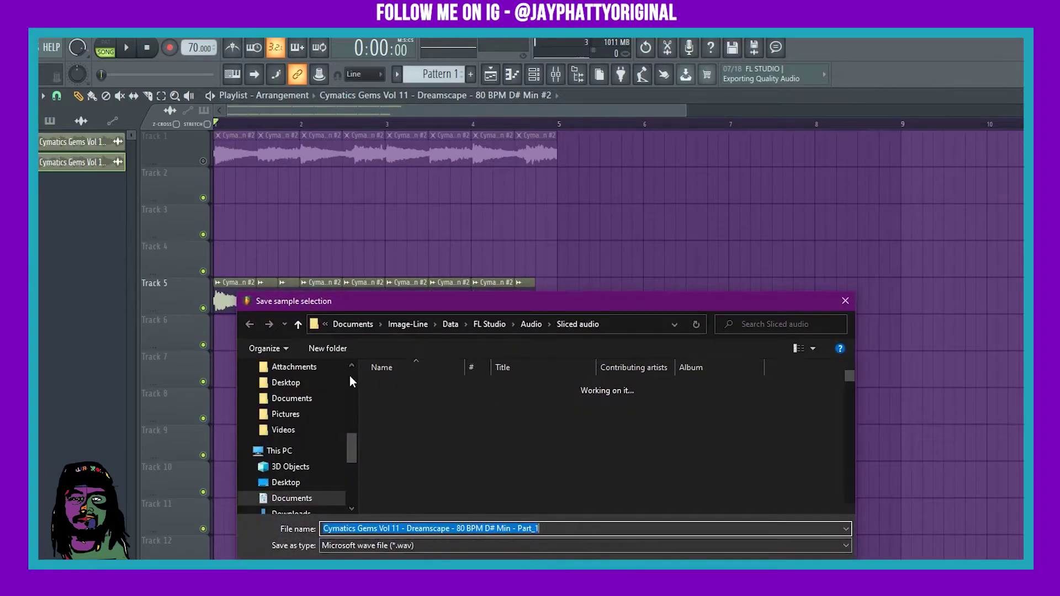
key(Return)
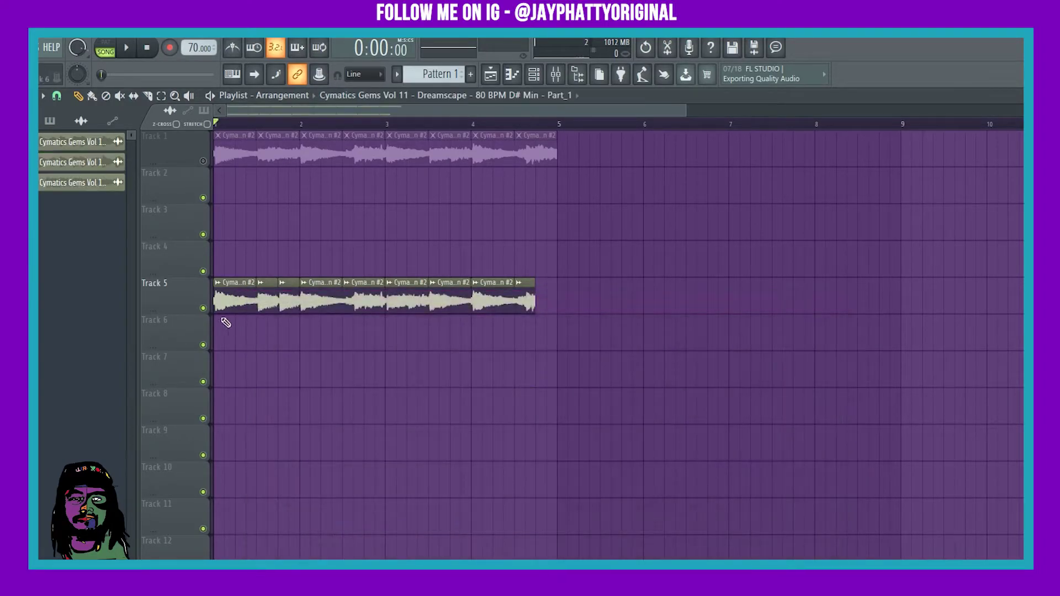
double_click(269, 300)
click(301, 346)
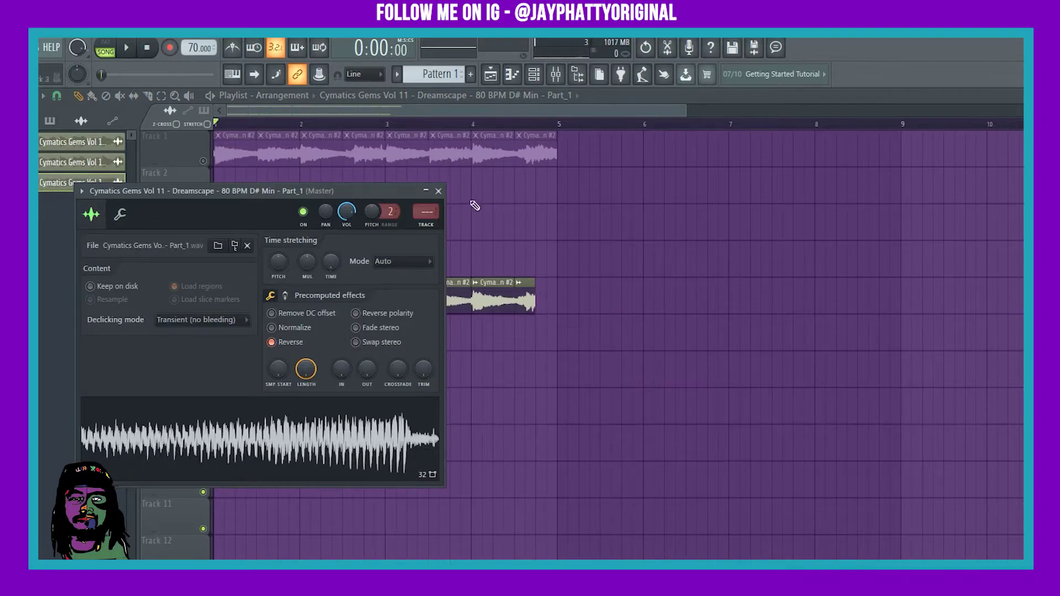
click(438, 191)
key(space)
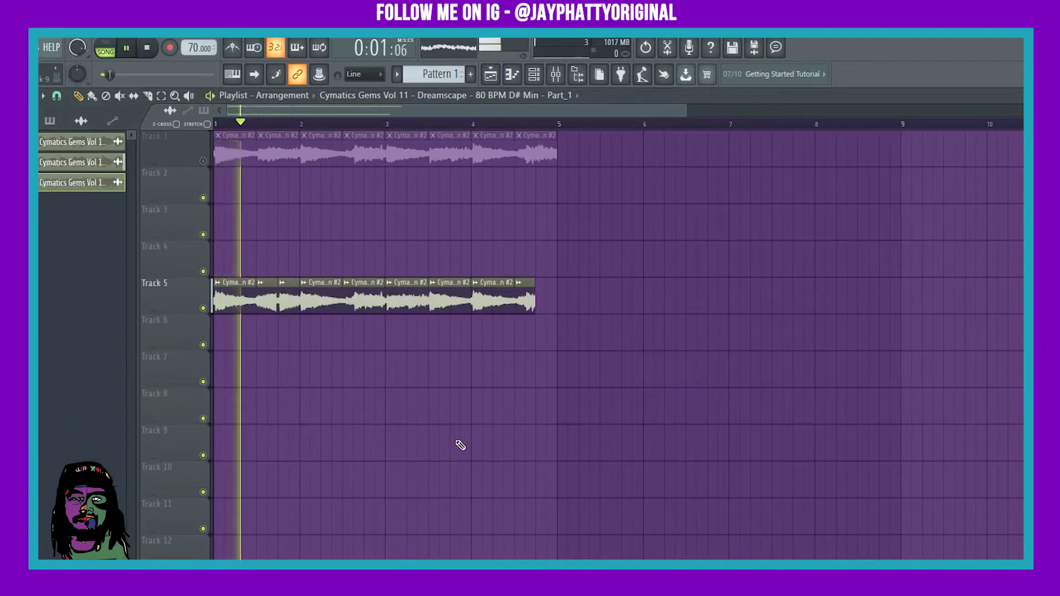
Step: Replace the two quarter-bar pieces in the second half of bar 1 on Track 5 with one full half-bar slice
key(space)
key(space)
right_click(287, 303)
key(space)
right_click(289, 308)
click(269, 296)
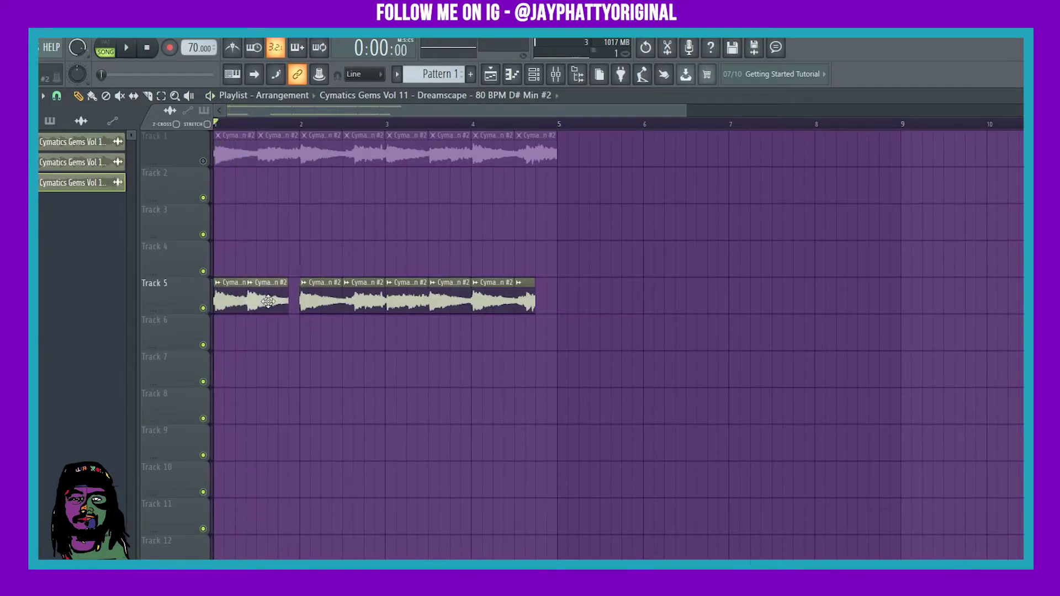
click(263, 289)
click(392, 304)
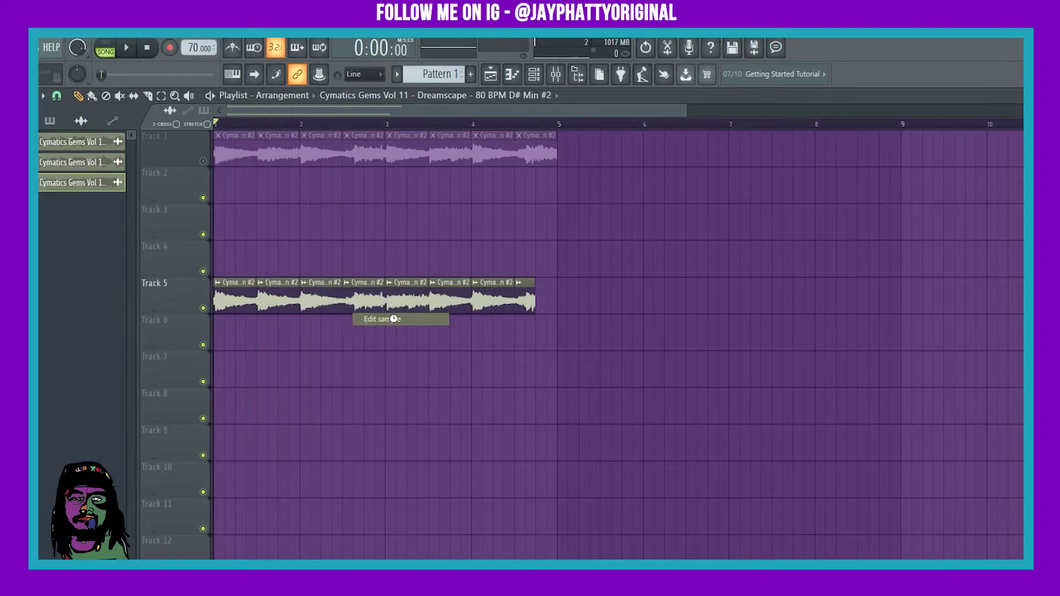
click(577, 207)
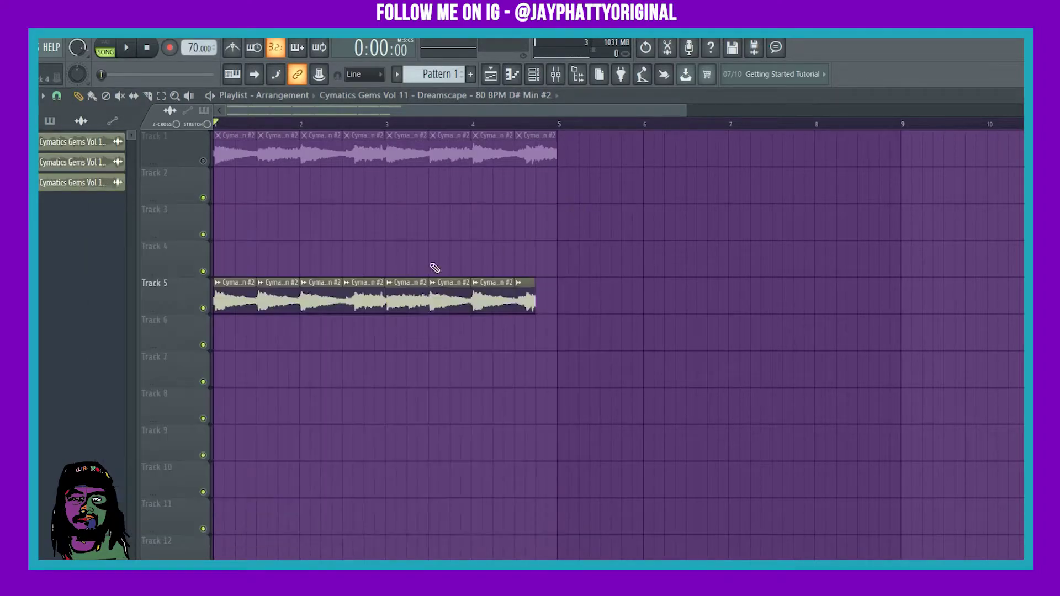
Step: Make the second slice on Track 5 unique as a sample, saved as Part_2, and reverse it
click(263, 288)
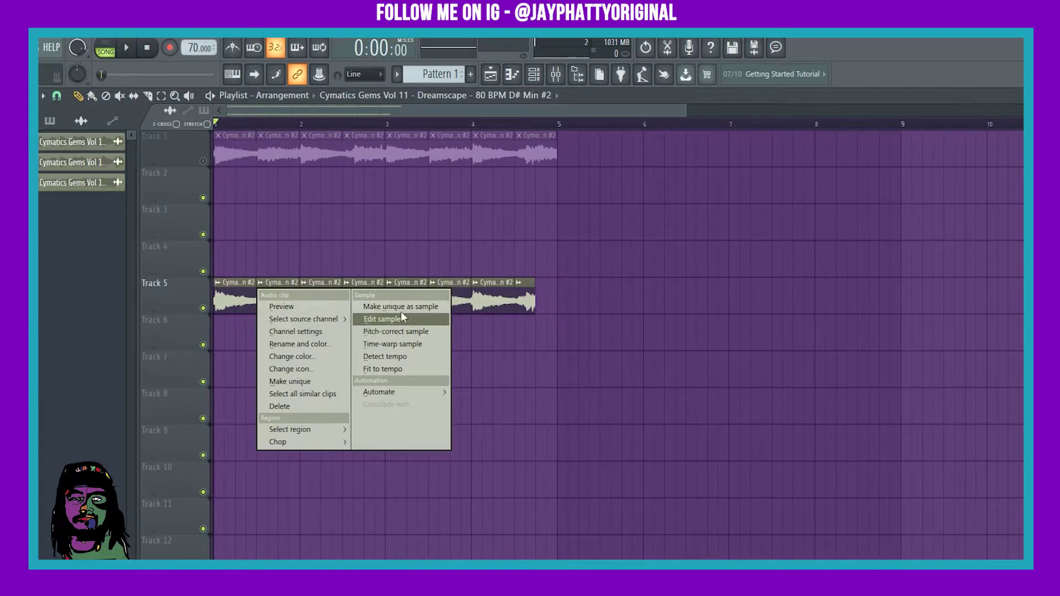
click(387, 307)
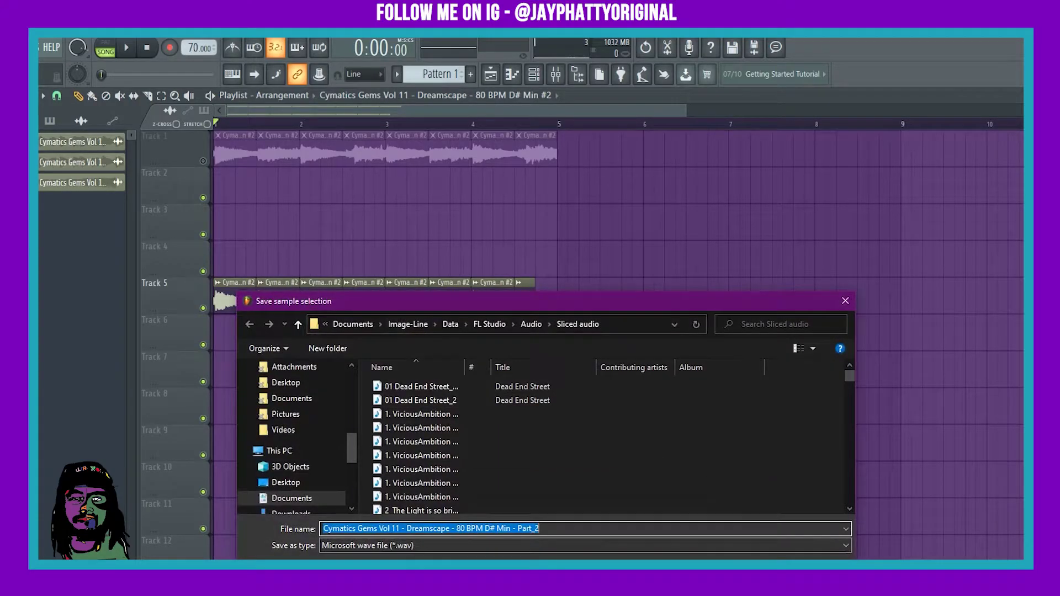
key(Return)
double_click(272, 291)
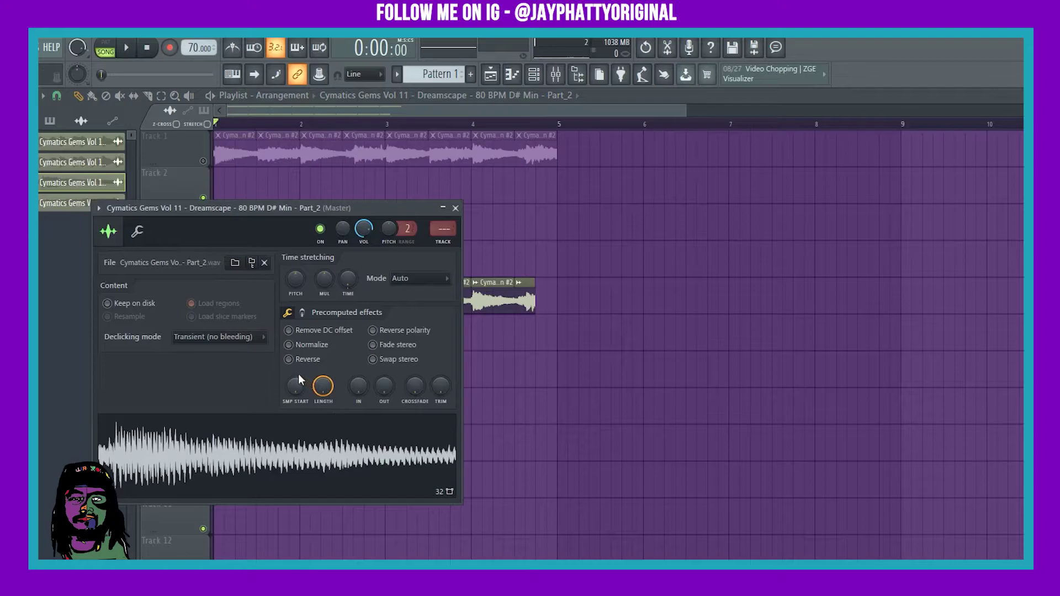
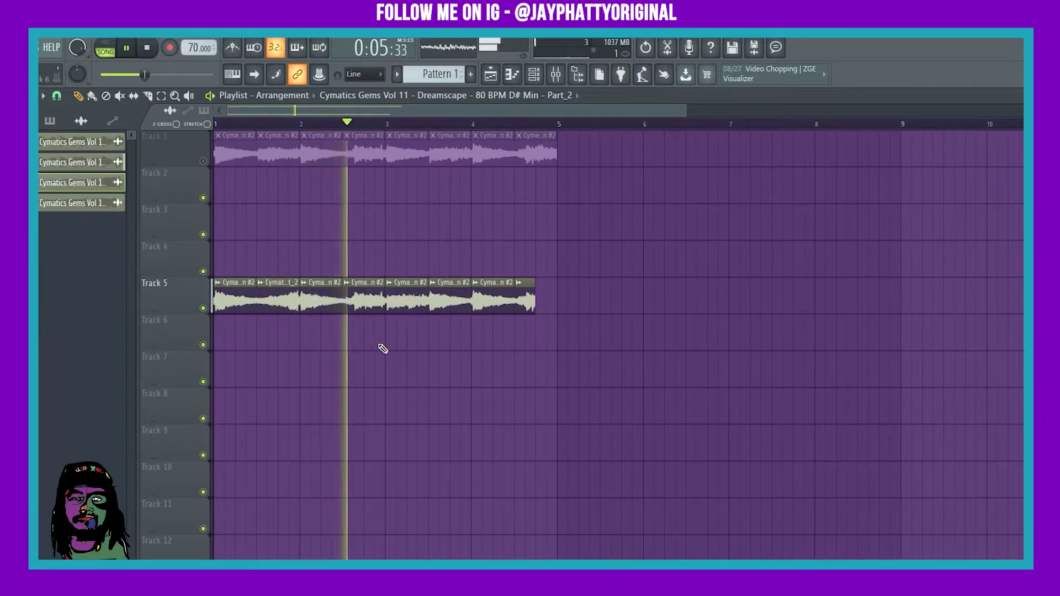
Step: Replace both half-bar slices in bar 3 of Track 5, copying Track 1's sixth slice into the second half
click(420, 298)
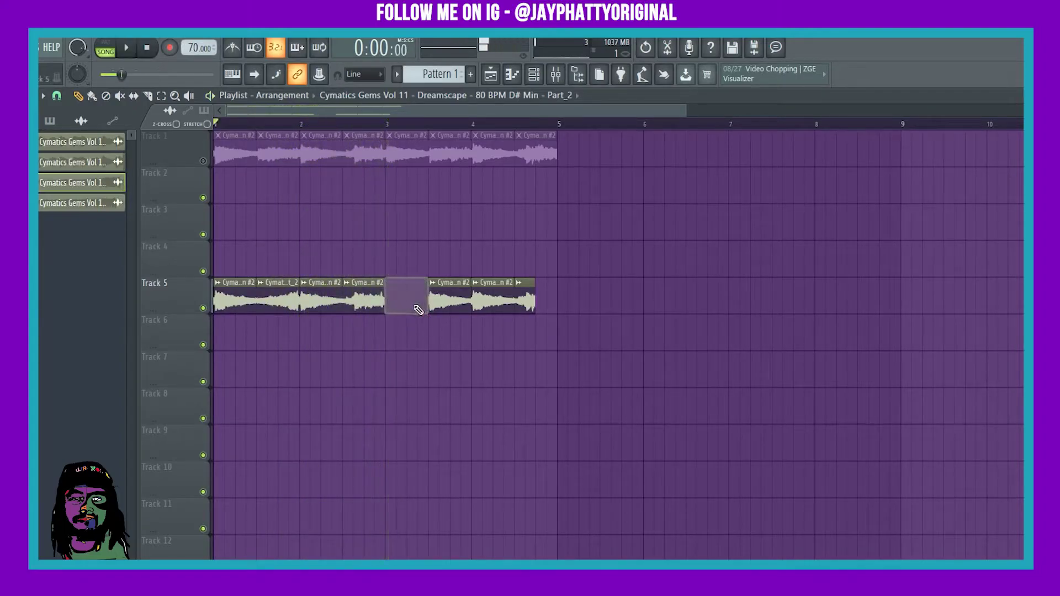
right_click(450, 298)
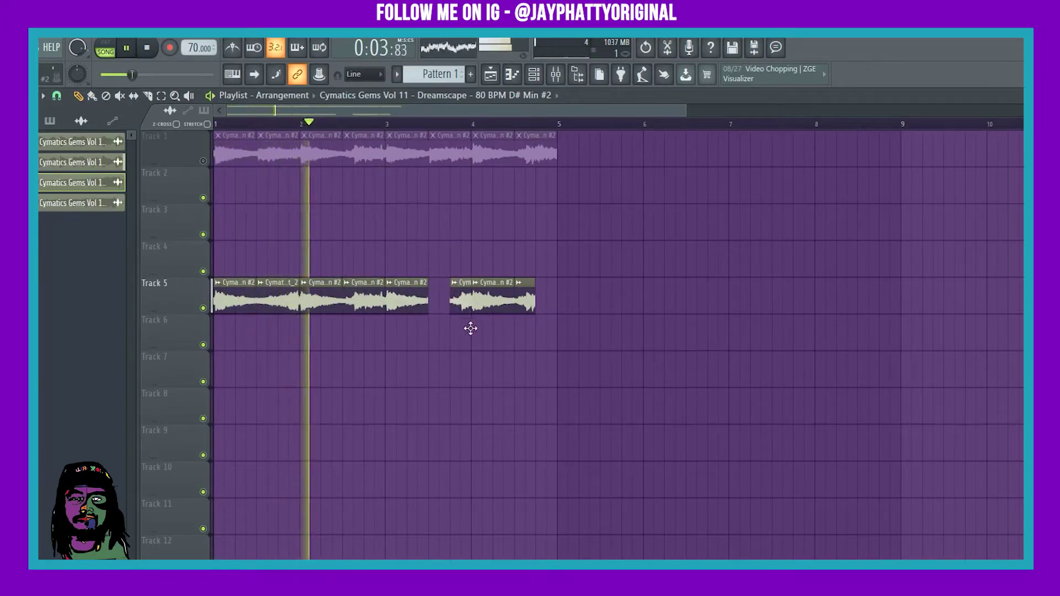
drag(447, 135, 448, 282)
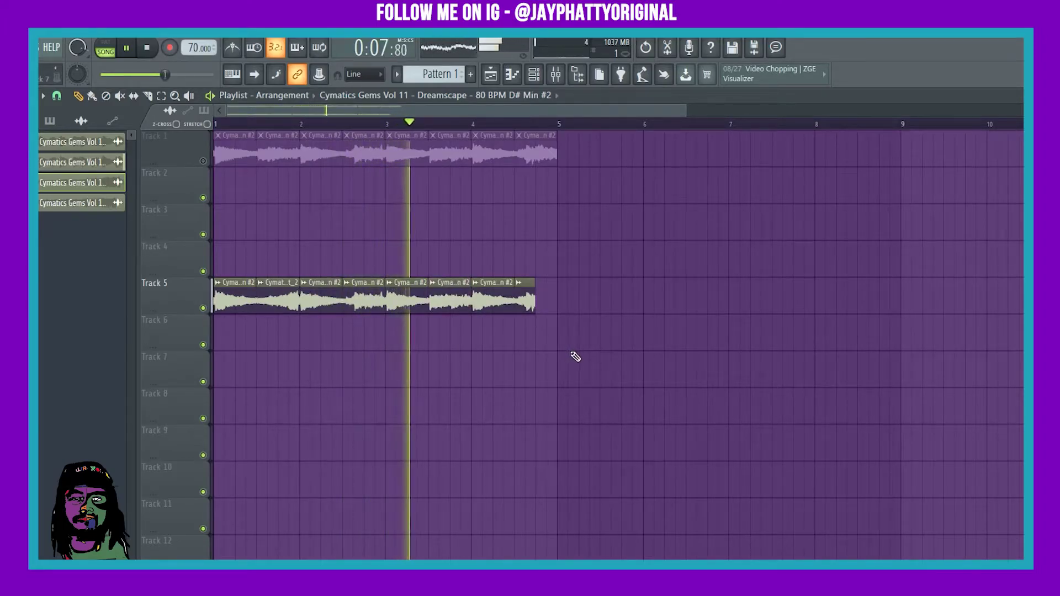
Step: Replace the quarter-bar slice at the end of Track 5 with a half-bar slice that completes bar 4
right_click(525, 301)
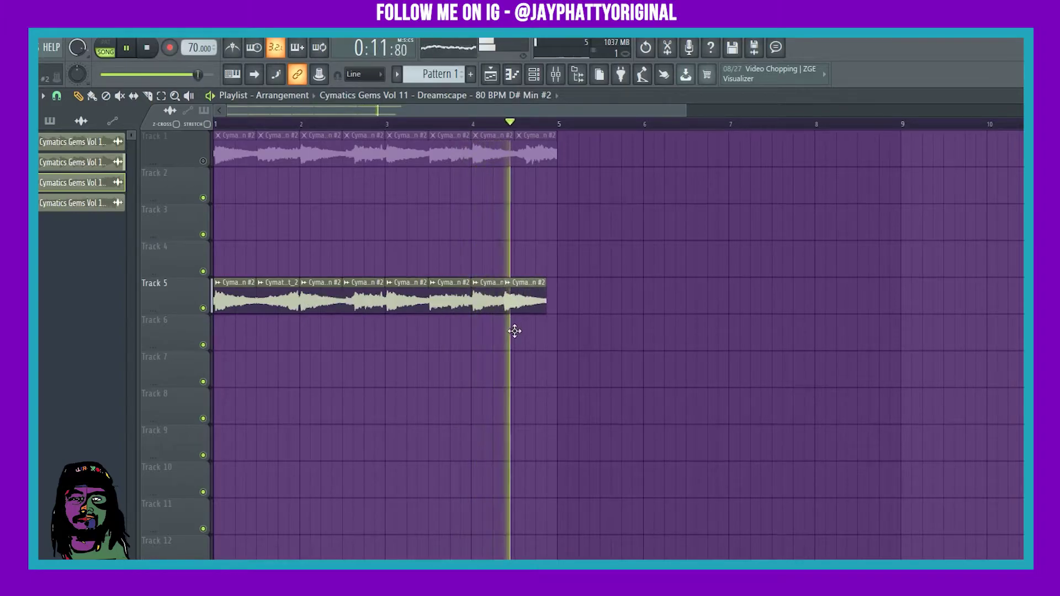
key(space)
key(space)
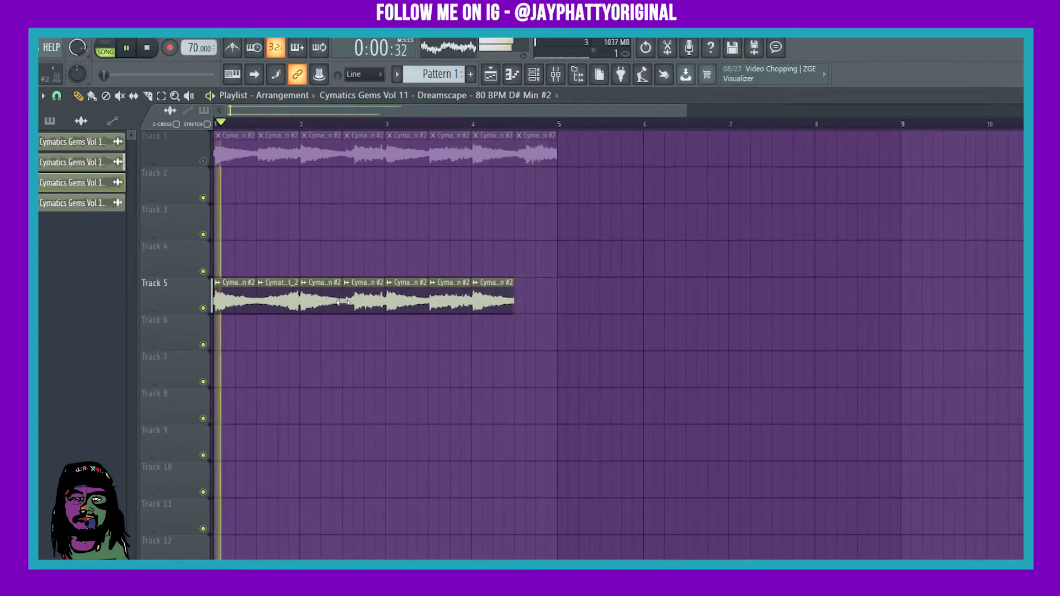
drag(499, 278, 539, 307)
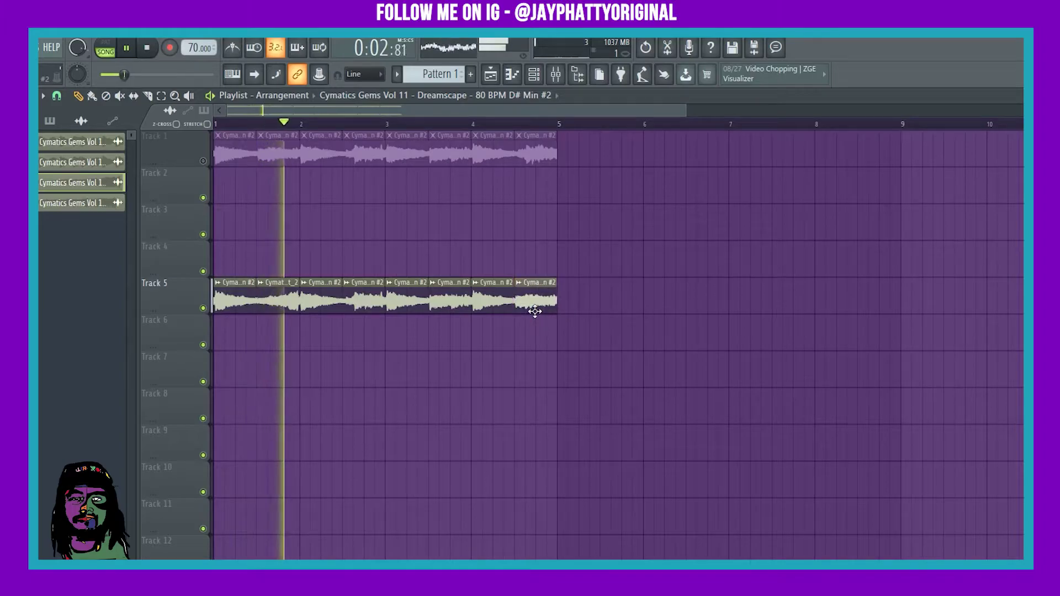
Step: Make the last slice on Track 5 unique as a sample, saved as Part_3, reverse it and play the arrangement
right_click(515, 287)
click(659, 306)
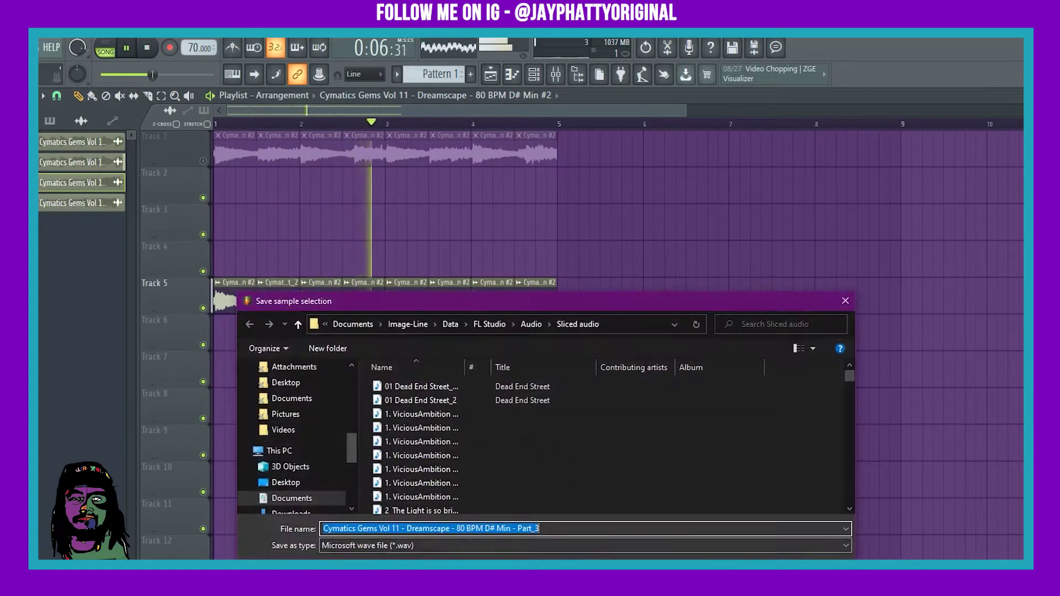
key(Return)
double_click(544, 312)
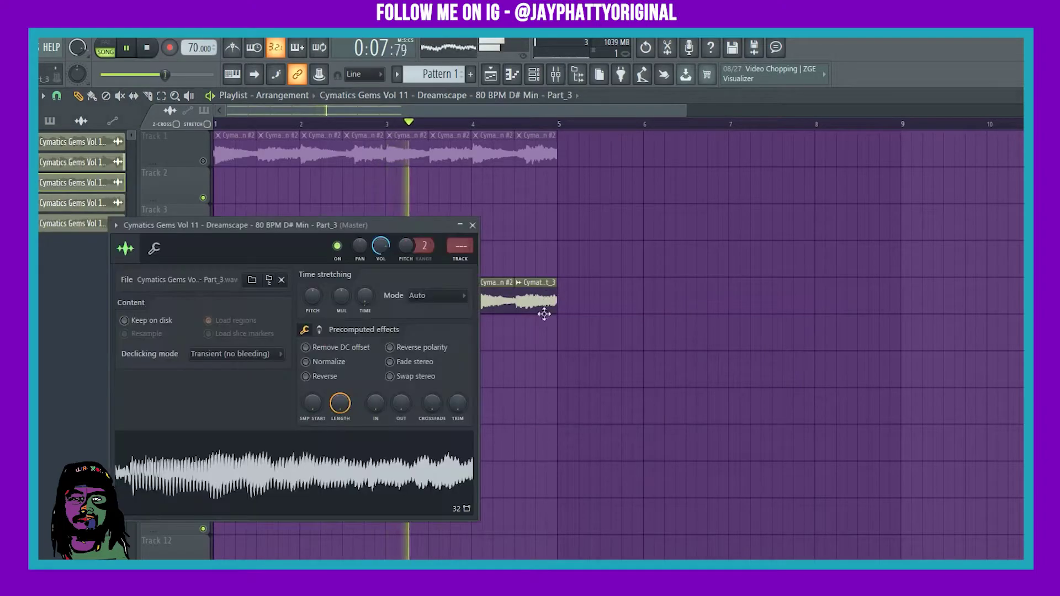
click(306, 376)
click(472, 225)
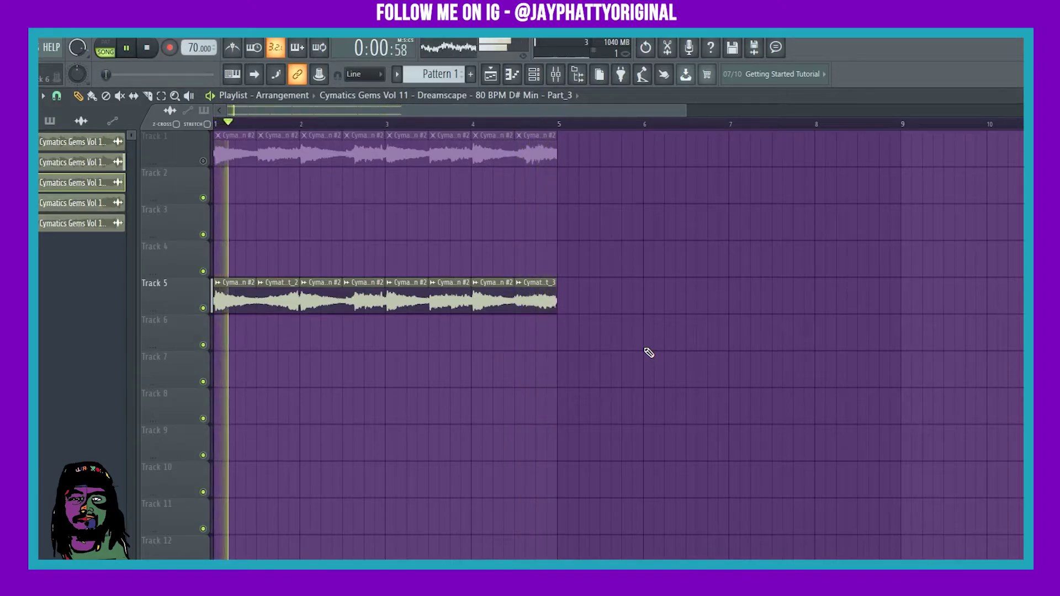
key(space)
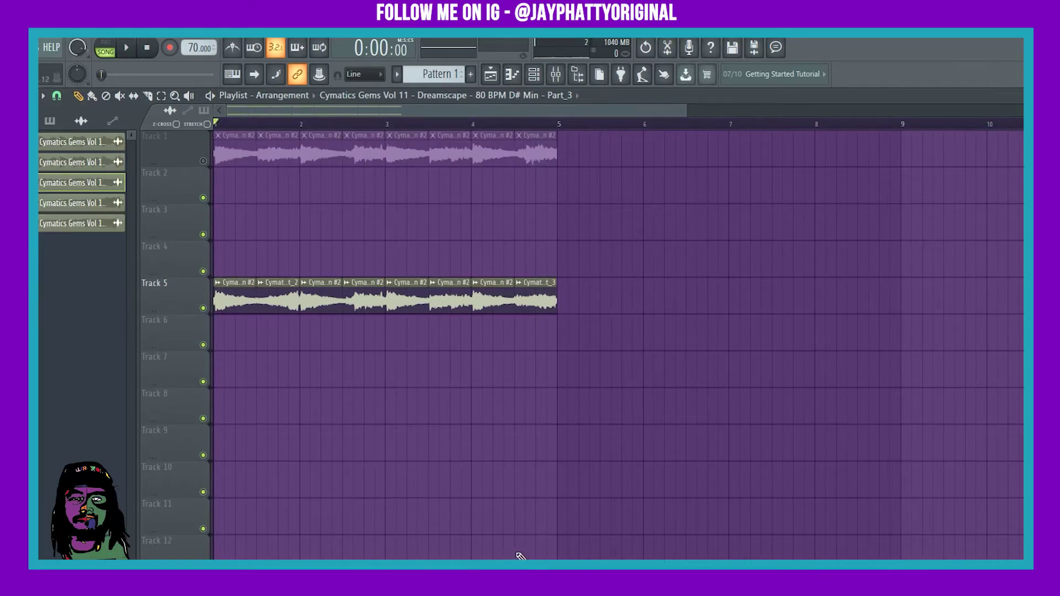
Step: Consolidate Track 5 from the track start, rendering a 32Bit float stereo WAV with 32-point sinc resampling
right_click(173, 303)
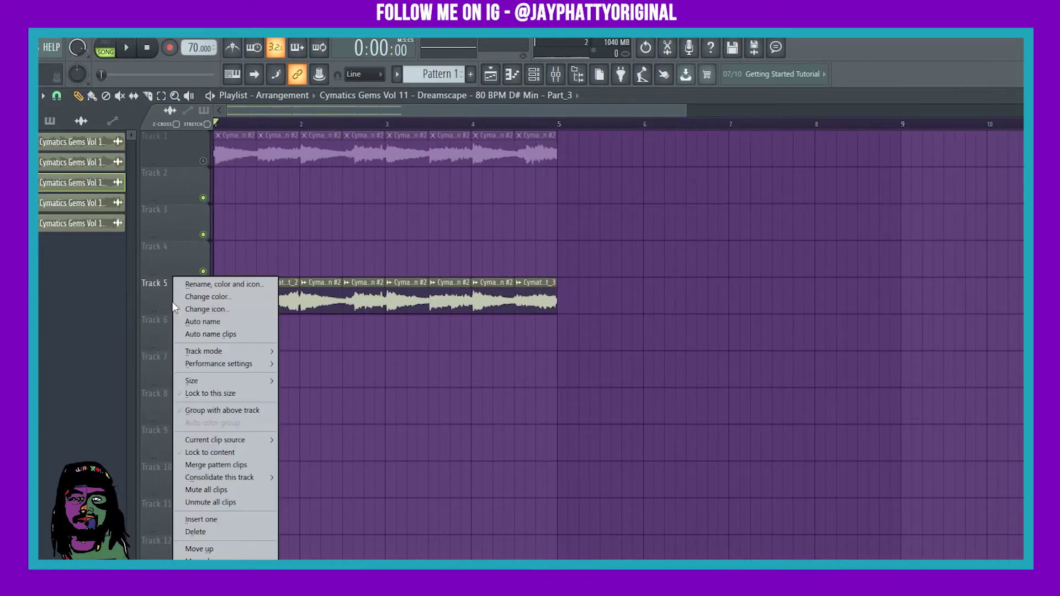
mouse_move(249, 478)
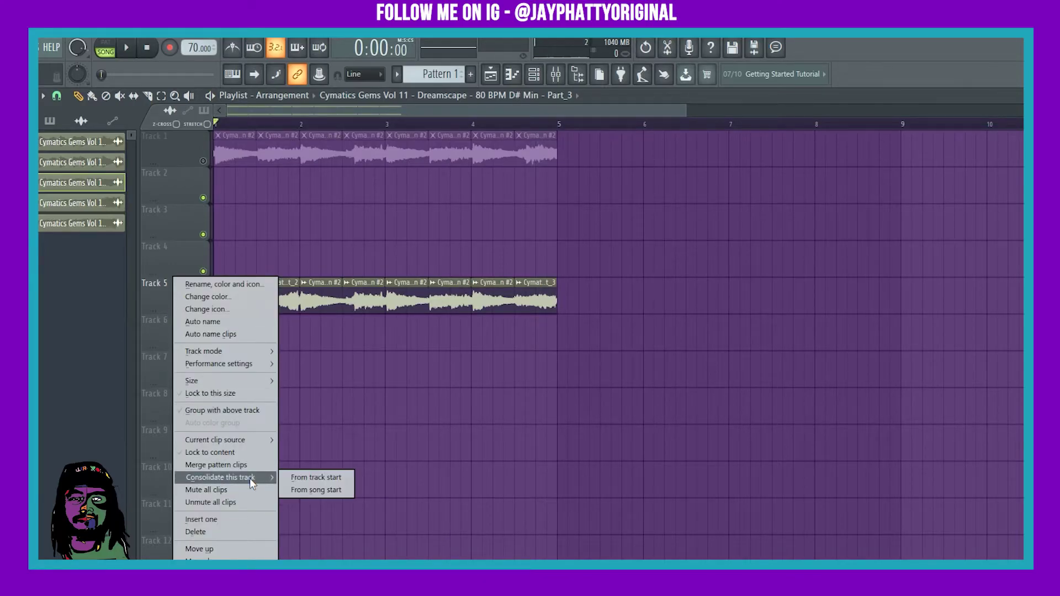
click(326, 478)
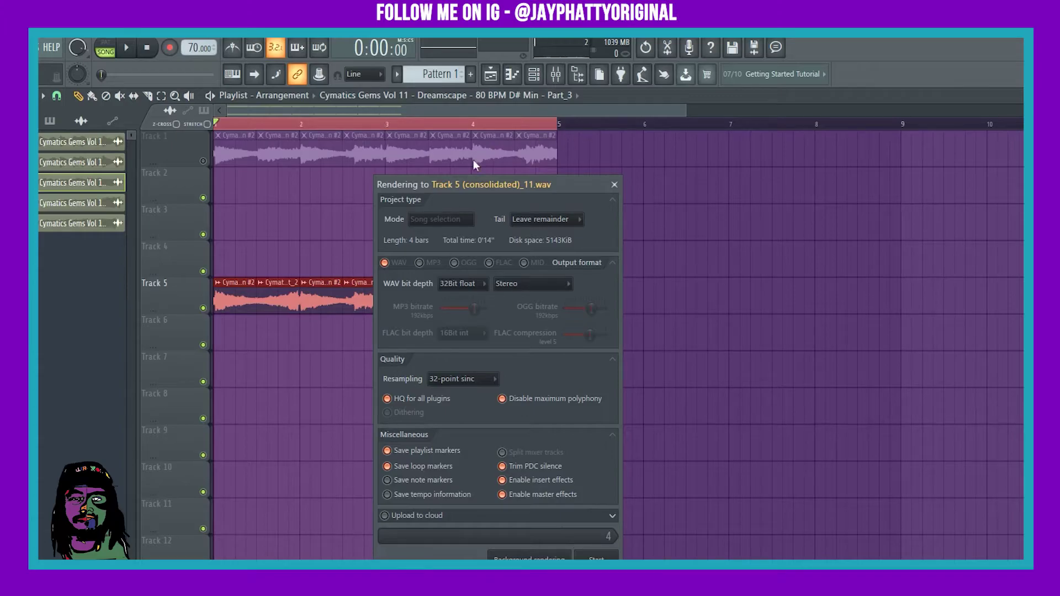
drag(465, 181, 349, 150)
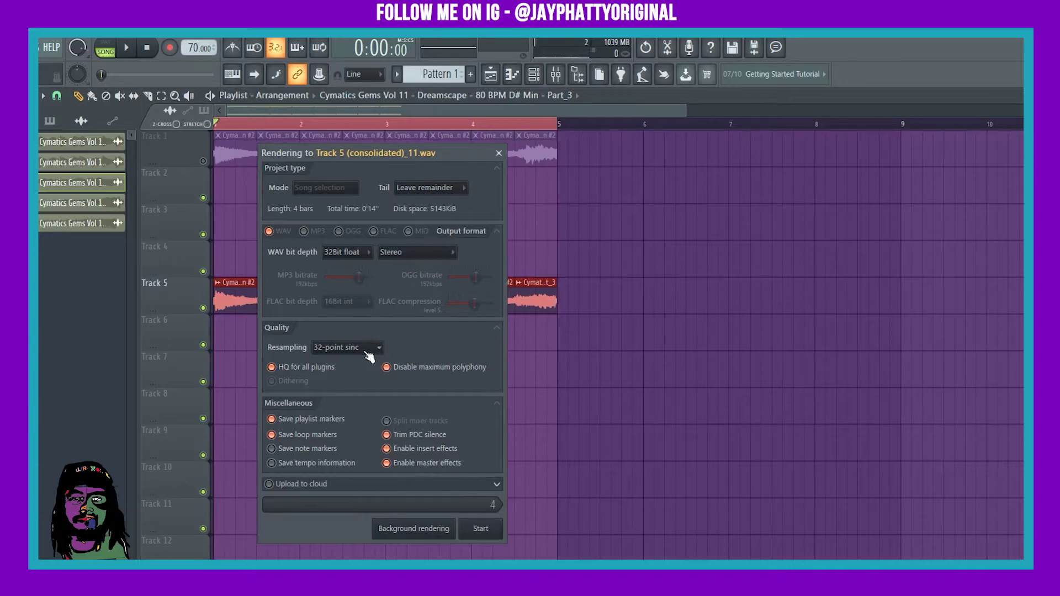
click(329, 349)
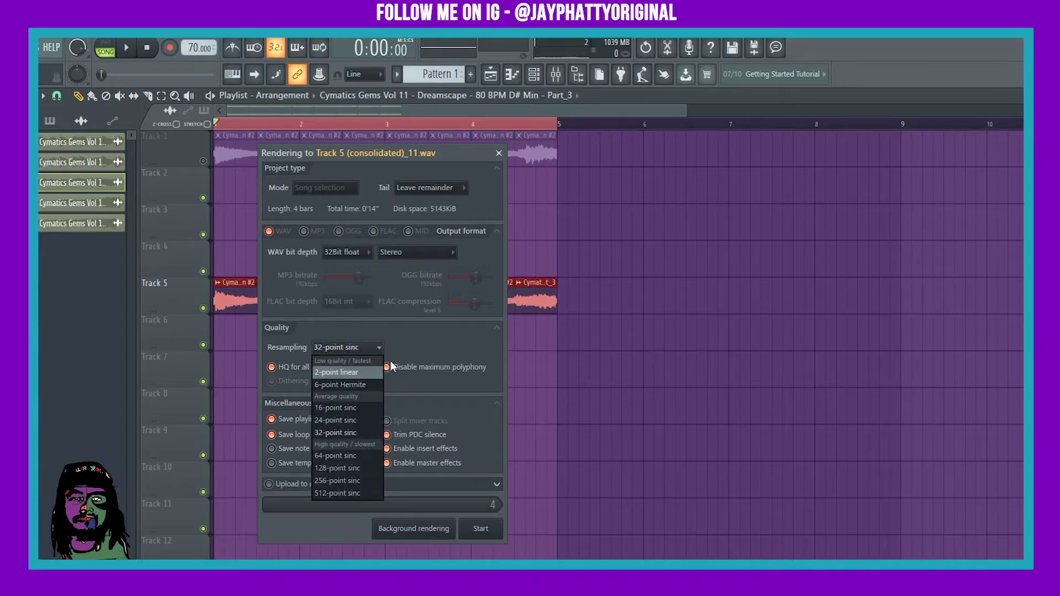
click(405, 338)
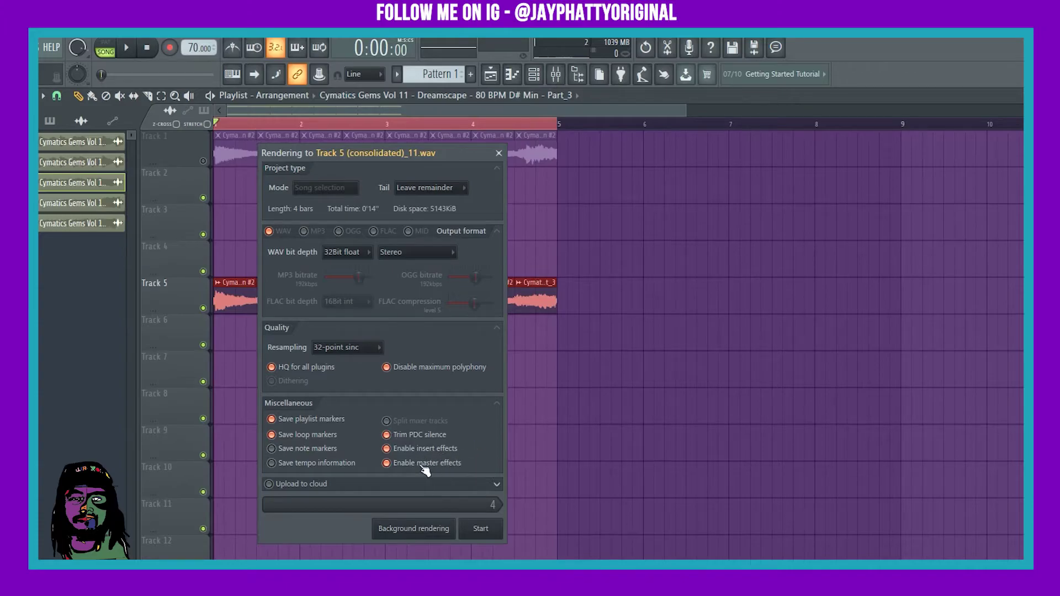
click(498, 485)
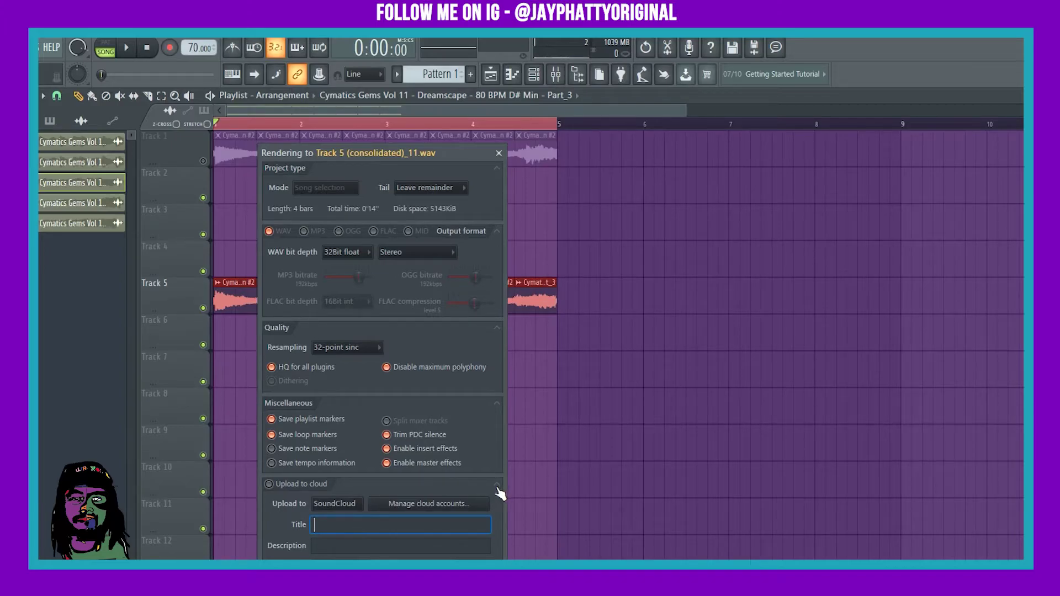
click(497, 487)
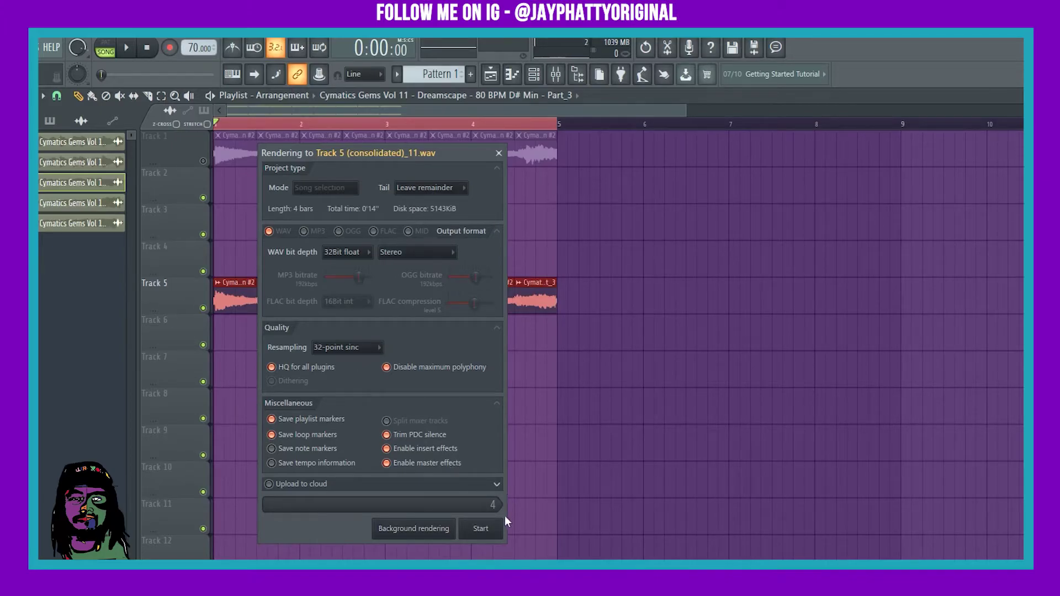
click(480, 530)
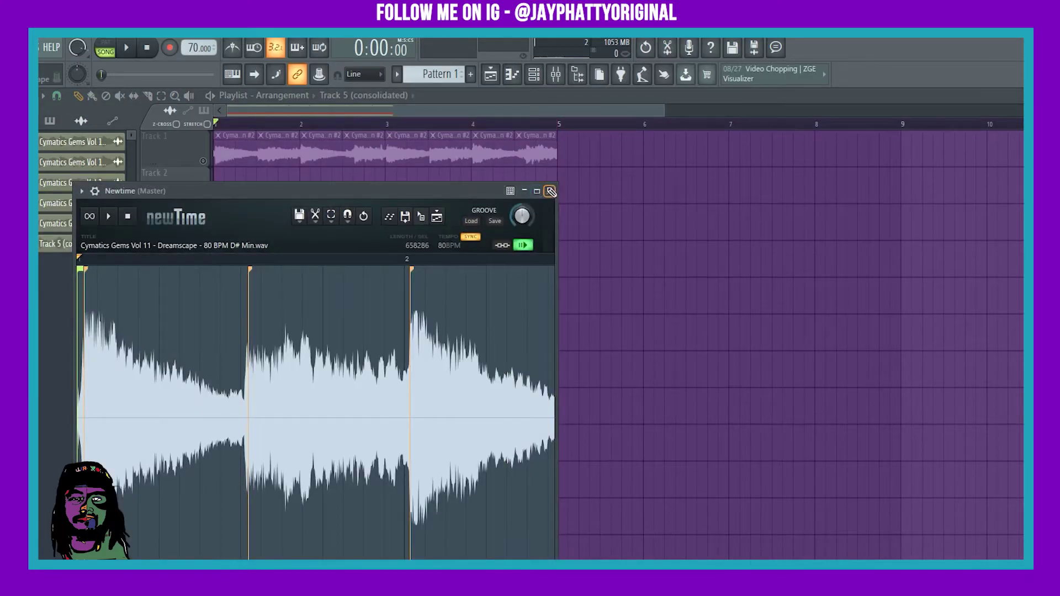
Step: Delete the original slices left beneath the consolidated Track 5 clip and ungroup Track 6 from the track above
click(550, 191)
drag(558, 350, 214, 331)
key(Delete)
drag(442, 289, 220, 297)
right_click(184, 317)
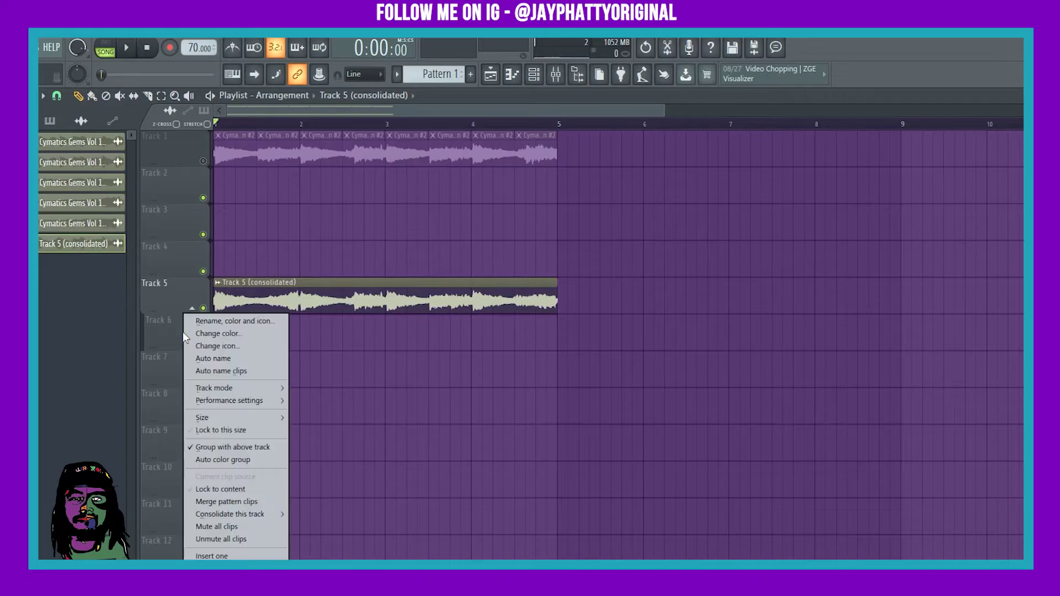
click(218, 449)
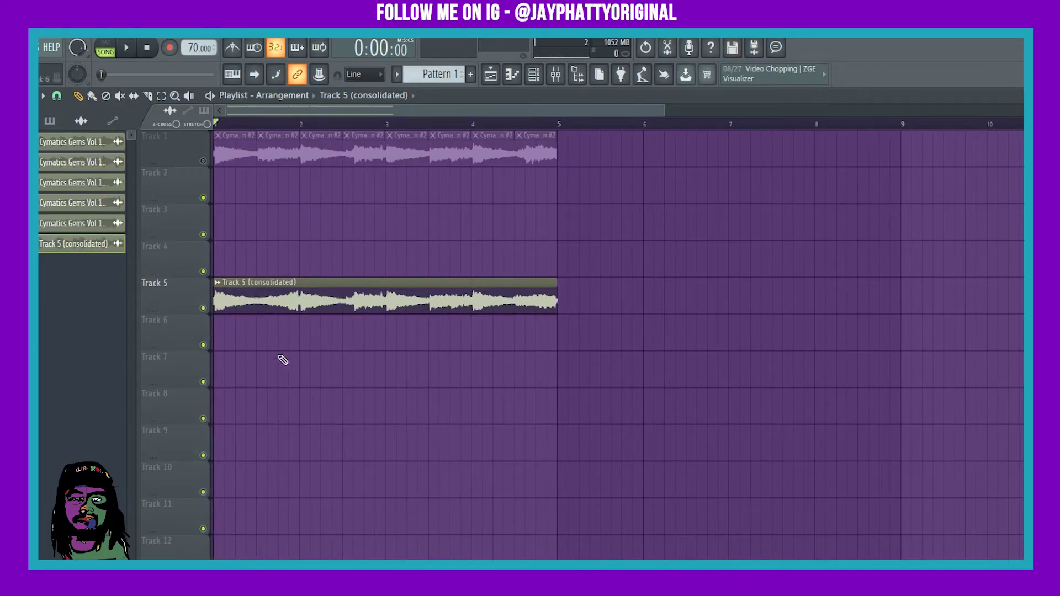
Step: Route the consolidated Track 5 clip to mixer Insert 4 and show that insert in the mixer
double_click(256, 299)
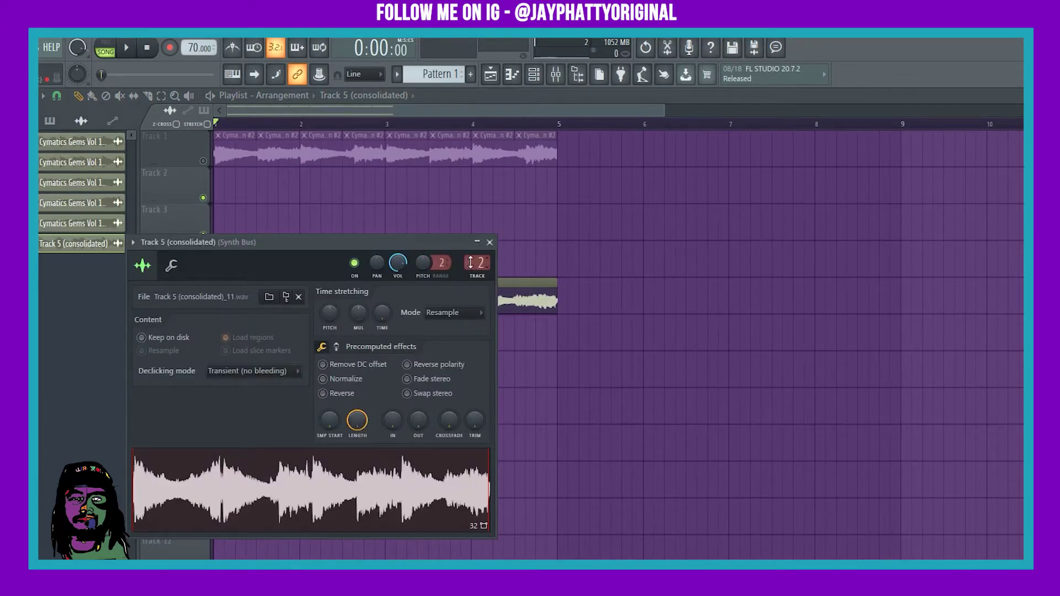
click(489, 242)
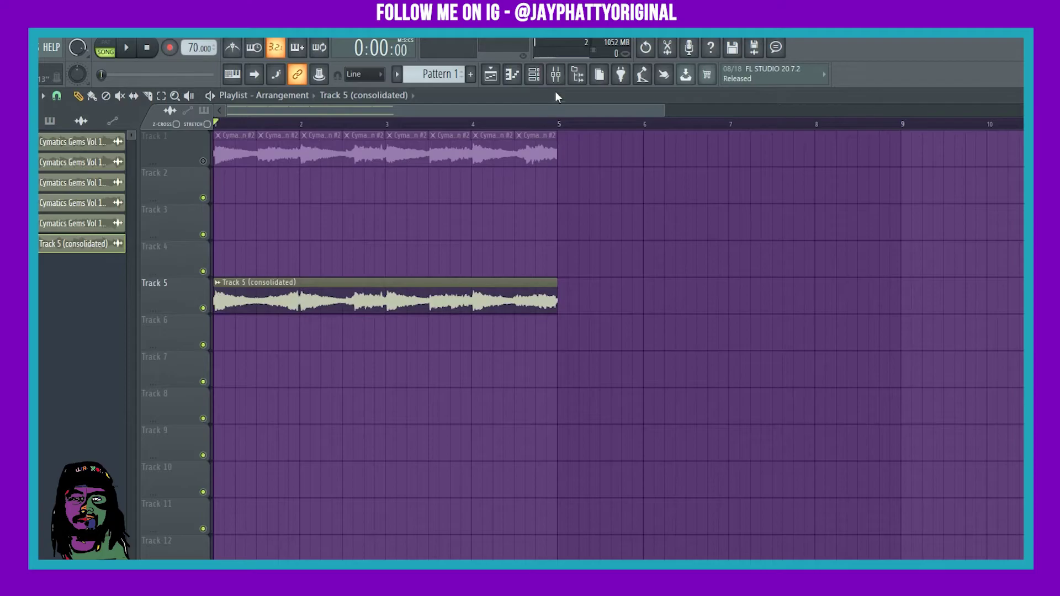
click(555, 74)
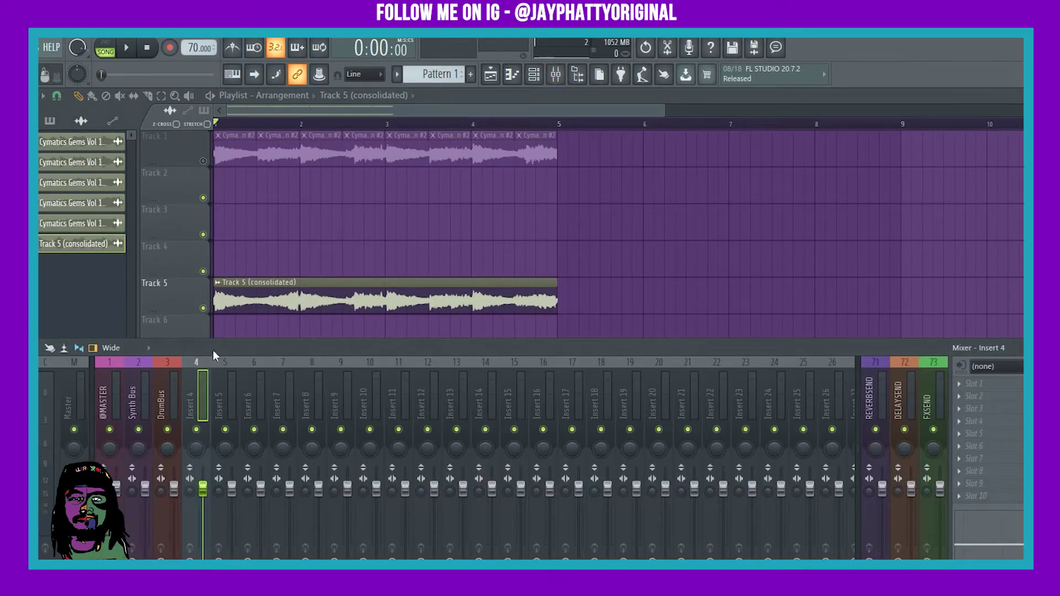
drag(213, 350, 222, 377)
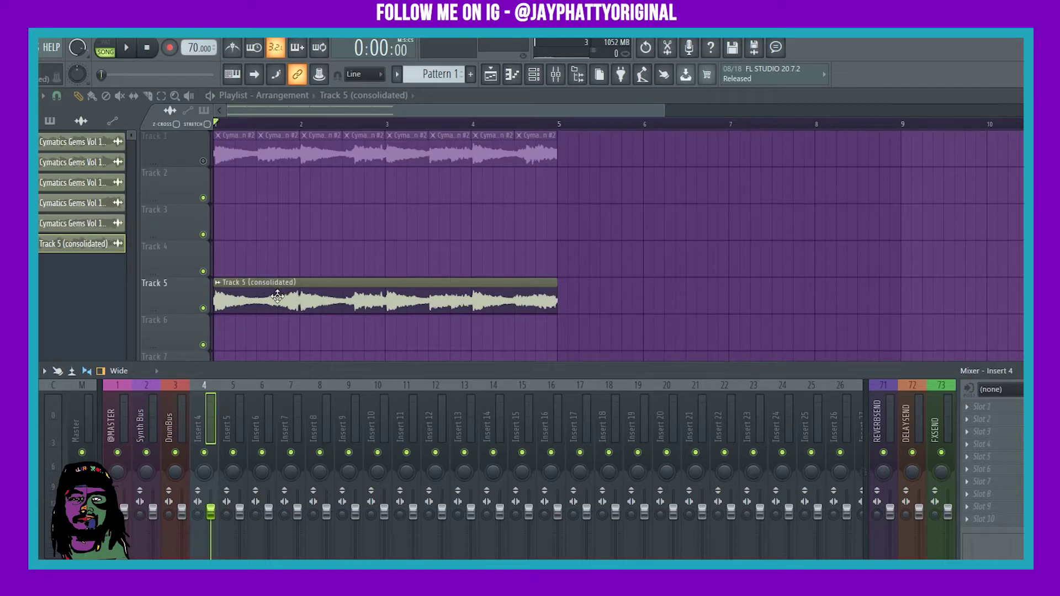
Step: Try raising the consolidated clip's time-stretching pitch with the stretch mode on Auto, and play the result
key(space)
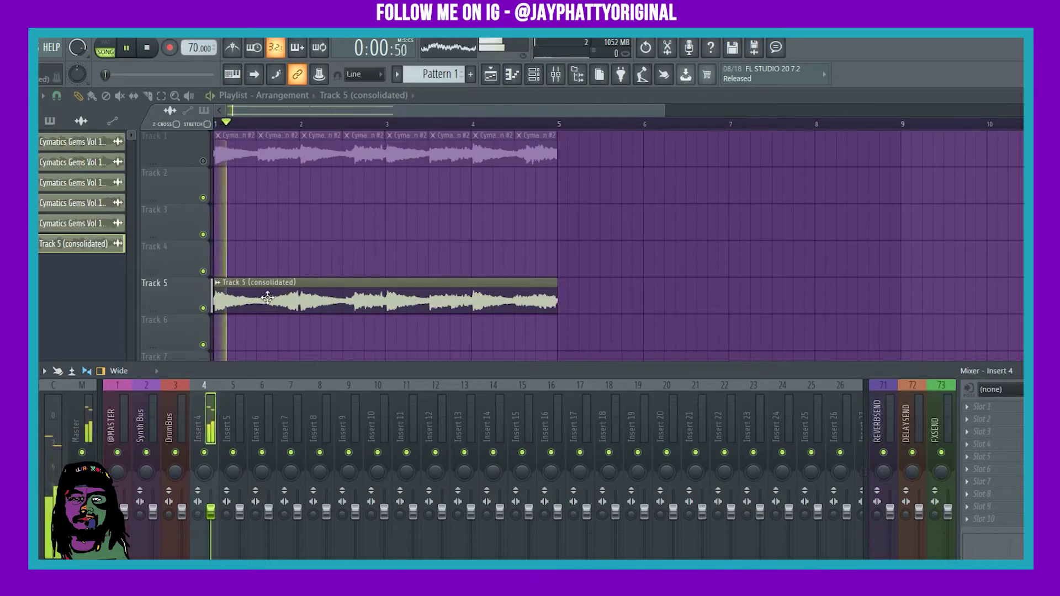
double_click(280, 296)
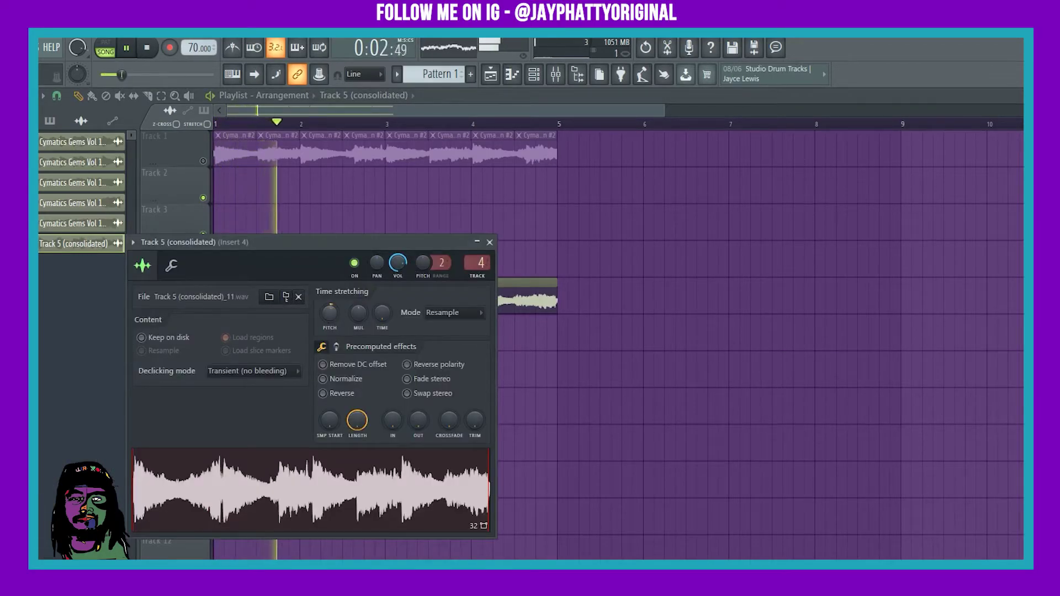
drag(328, 313, 329, 317)
key(space)
key(space)
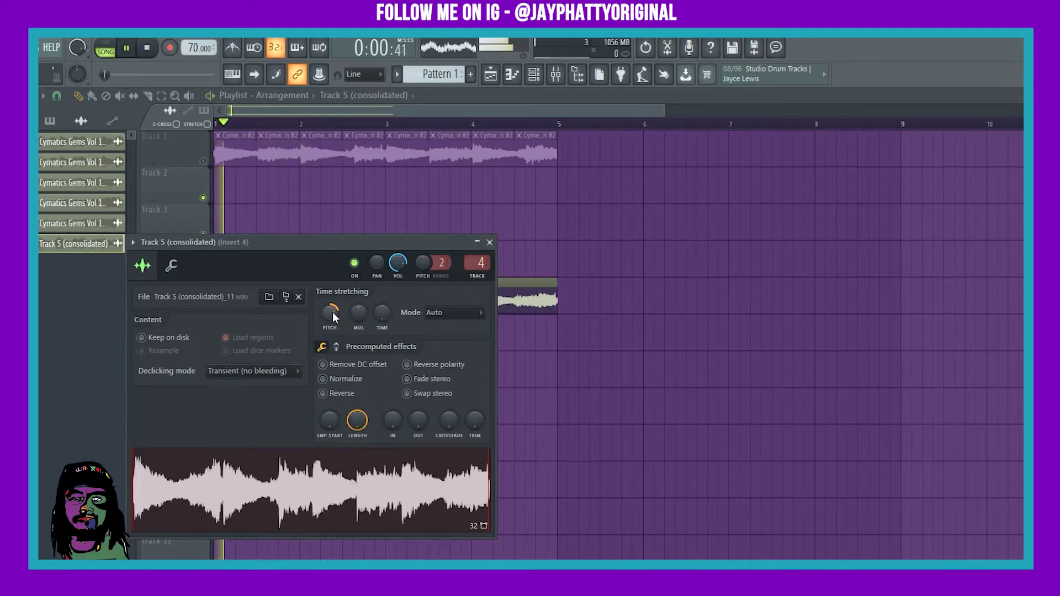
key(space)
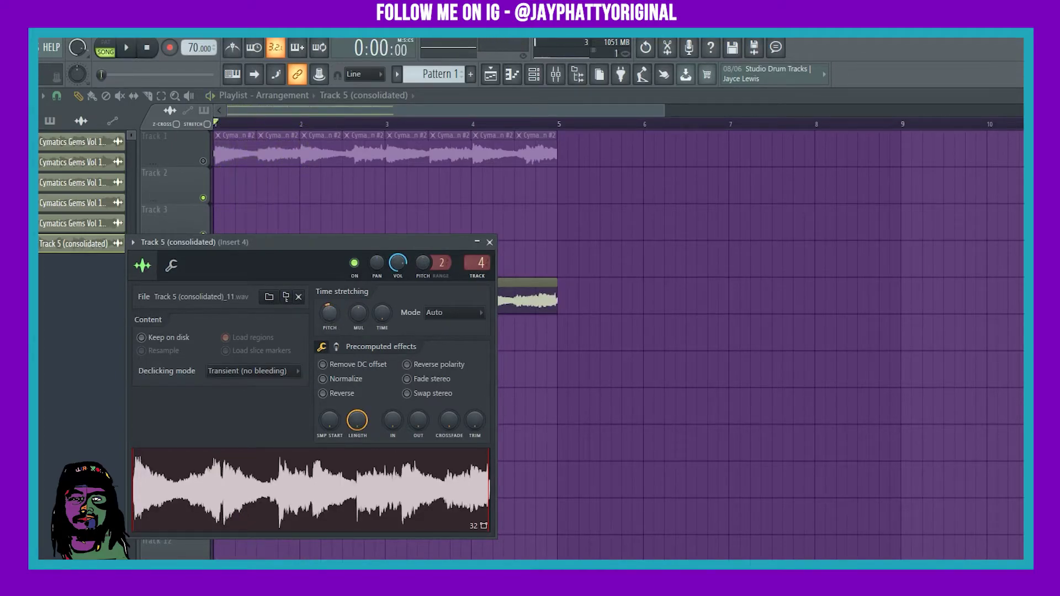
Step: Lower the consolidated clip's time-stretching pitch and fine-tune it by ear to near its default position, auditioning the loop
drag(331, 310, 333, 314)
key(space)
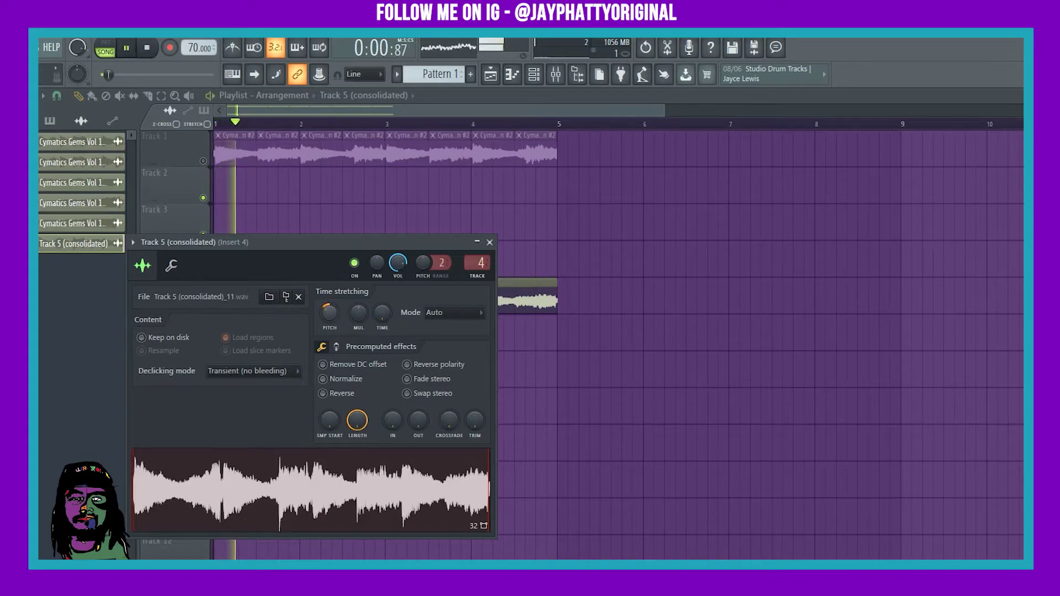
drag(329, 316, 330, 313)
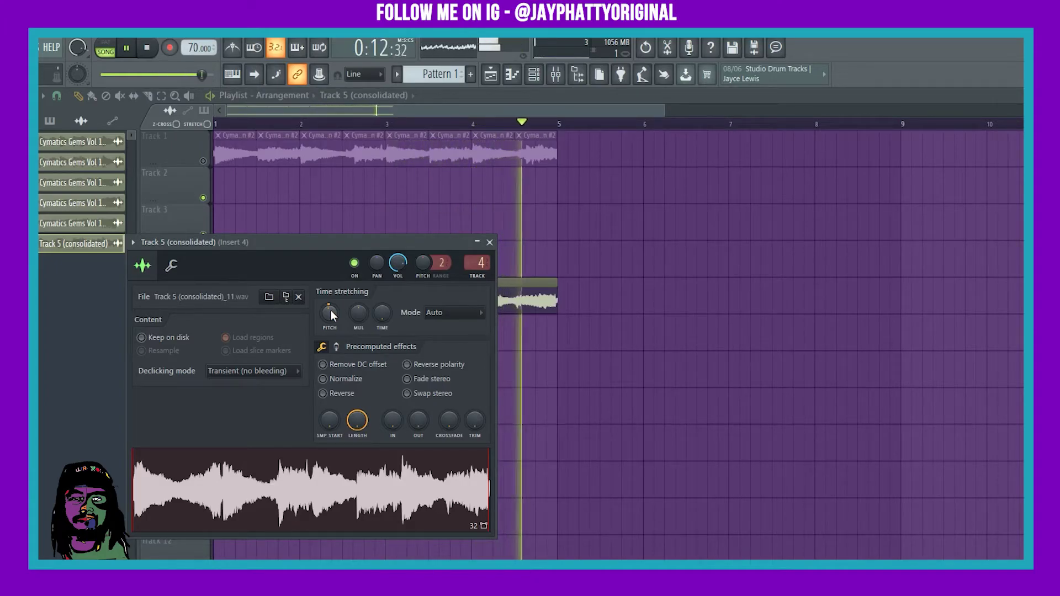
key(space)
key(space)
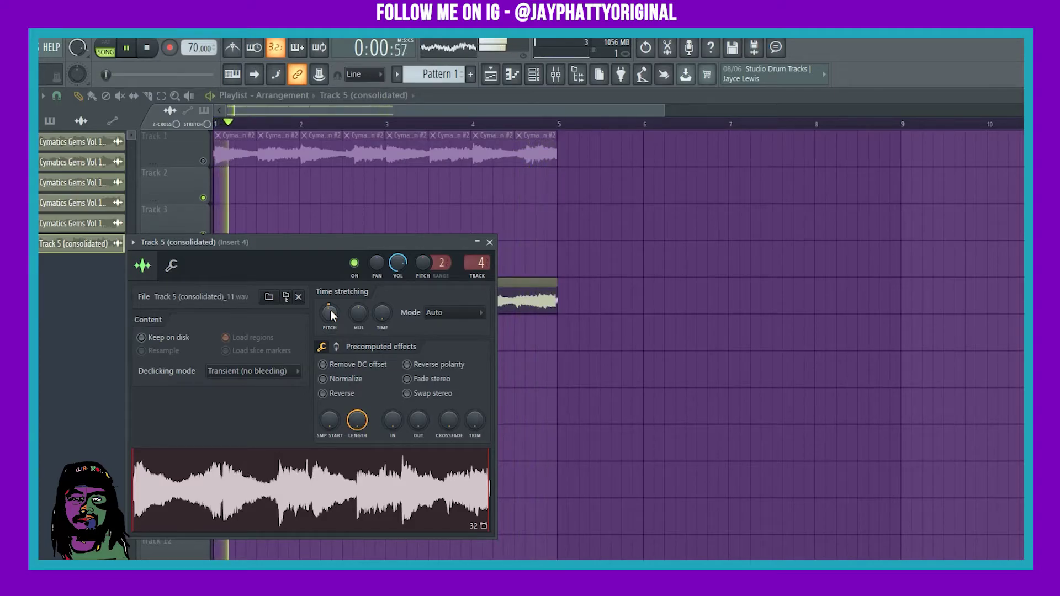
key(space)
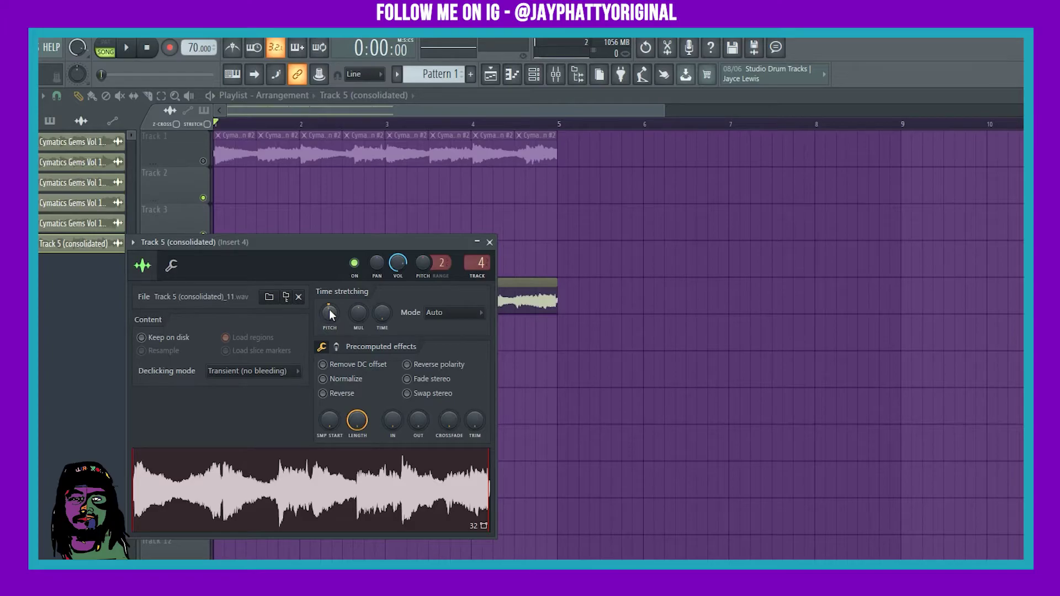
click(489, 243)
key(space)
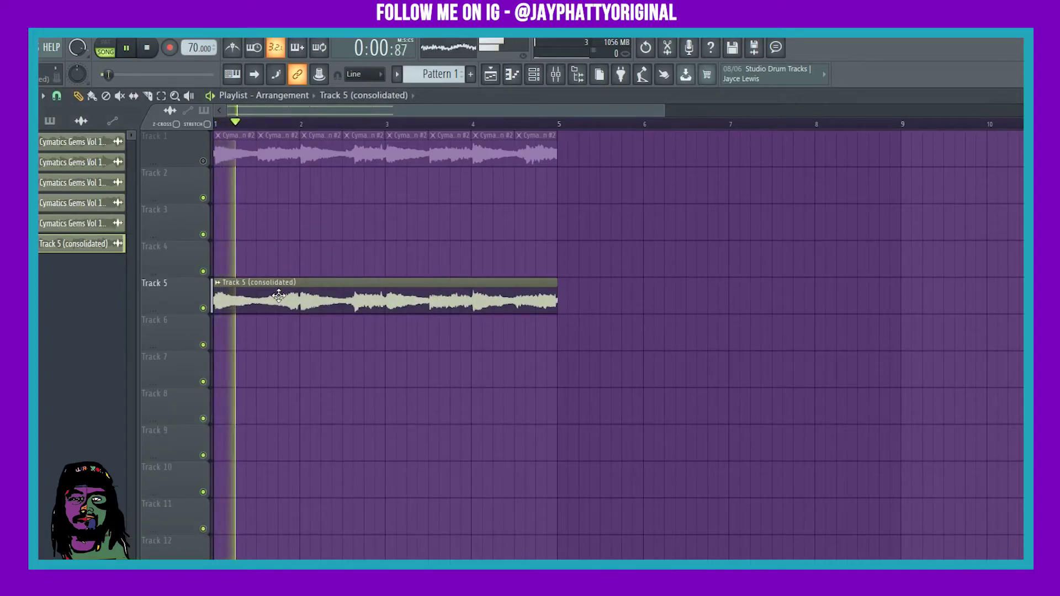
Step: Load Gross Beat into the sixth effect slot of mixer Insert 4
double_click(535, 286)
key(F9)
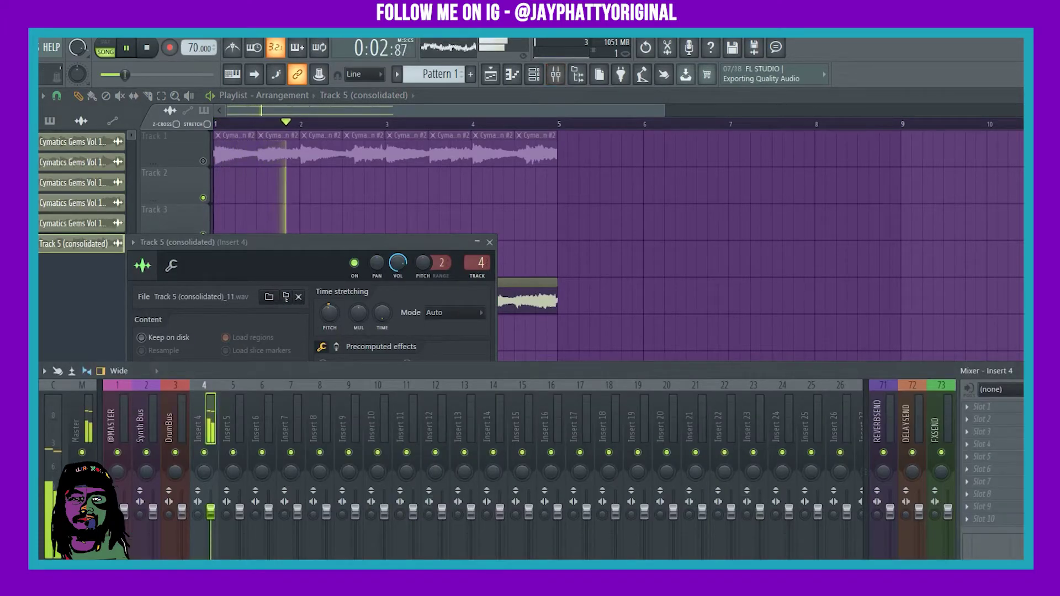
key(space)
click(993, 406)
mouse_move(985, 421)
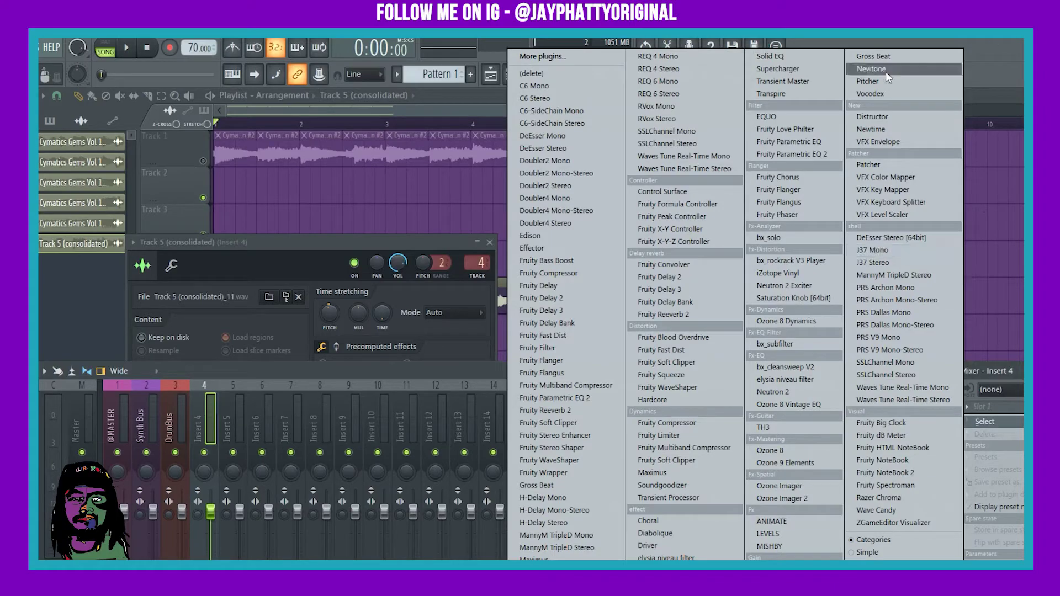
click(875, 57)
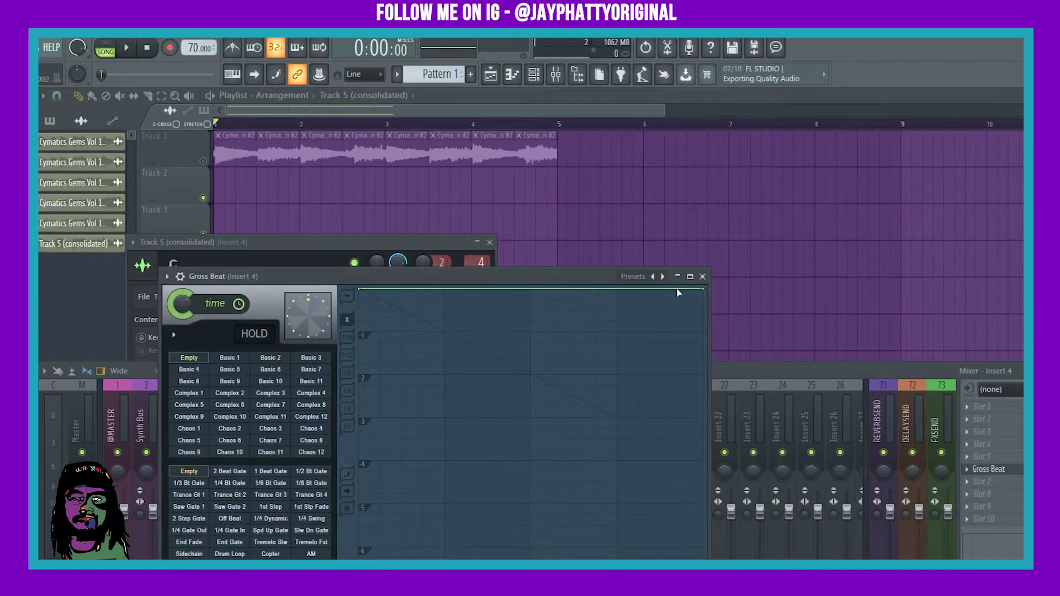
Step: Switch Gross Beat to its next preset, apply the Slow Tripplet time effect and audition it
click(662, 276)
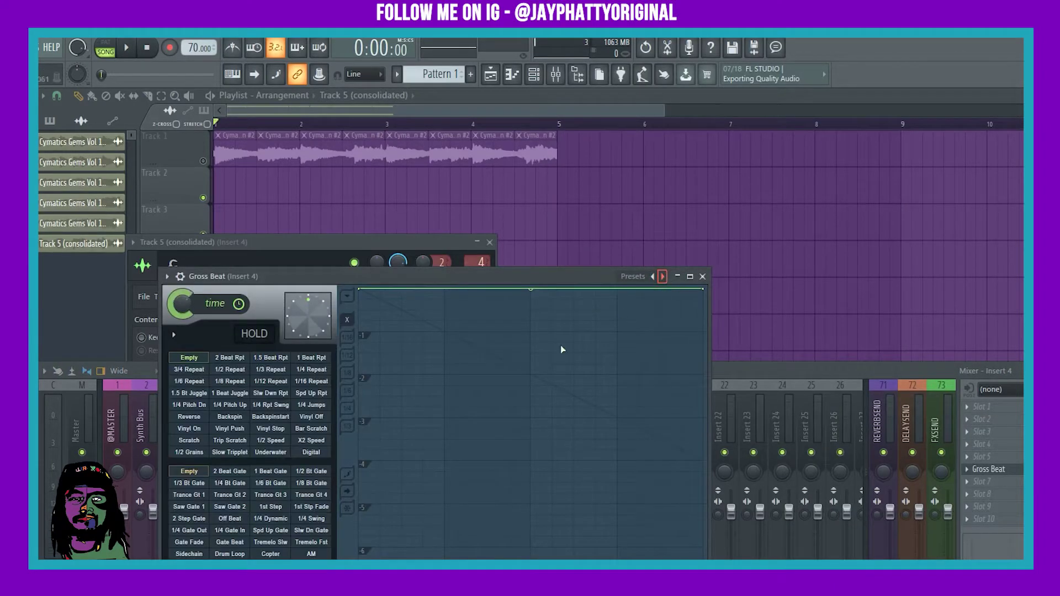
click(230, 452)
key(space)
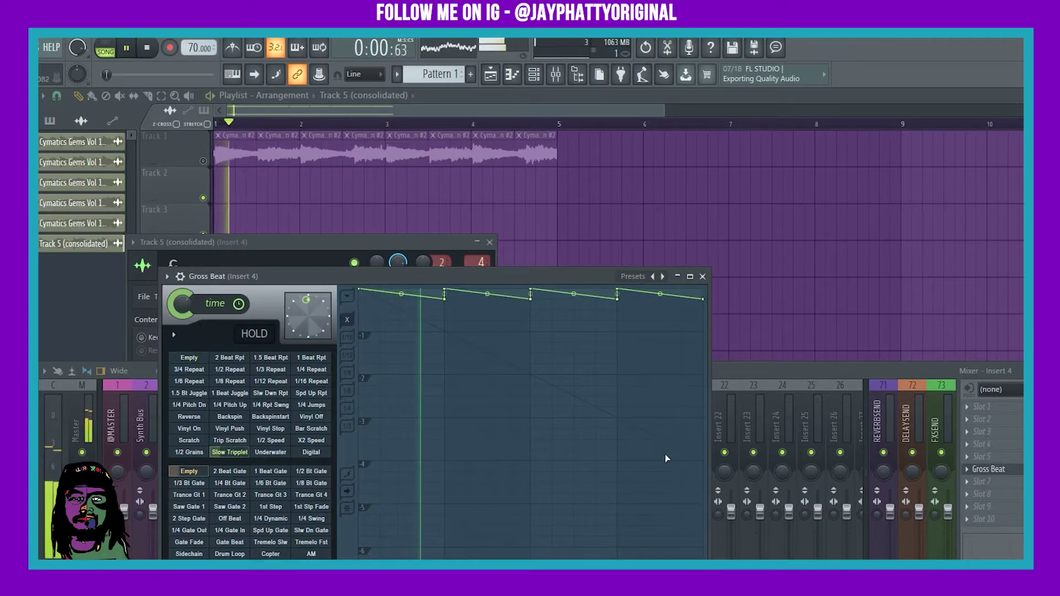
key(space)
click(702, 217)
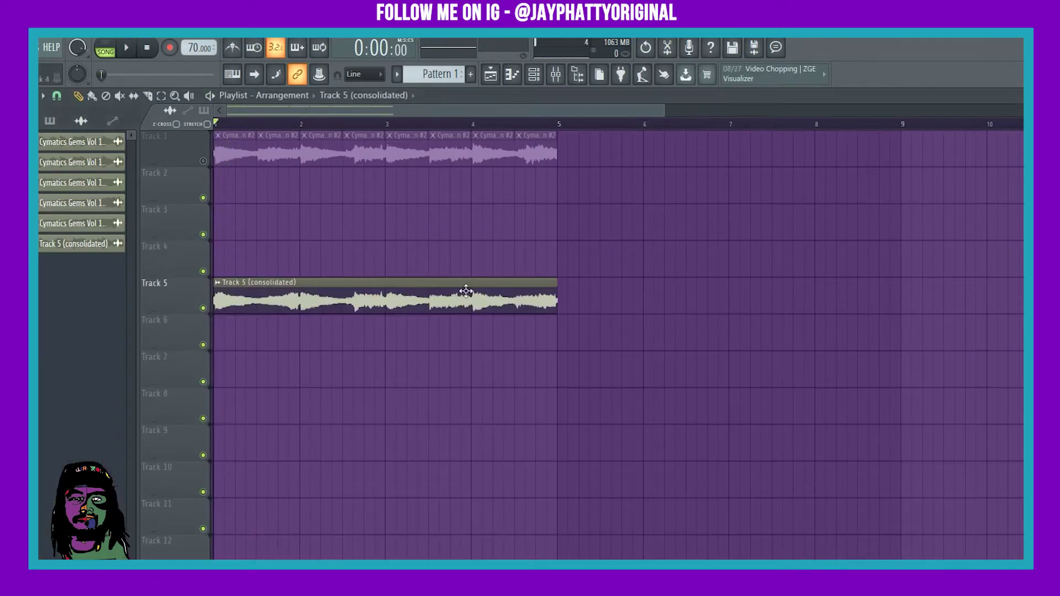
Step: Review the consolidated clip's sampler settings and Track 5's current clip source
double_click(368, 306)
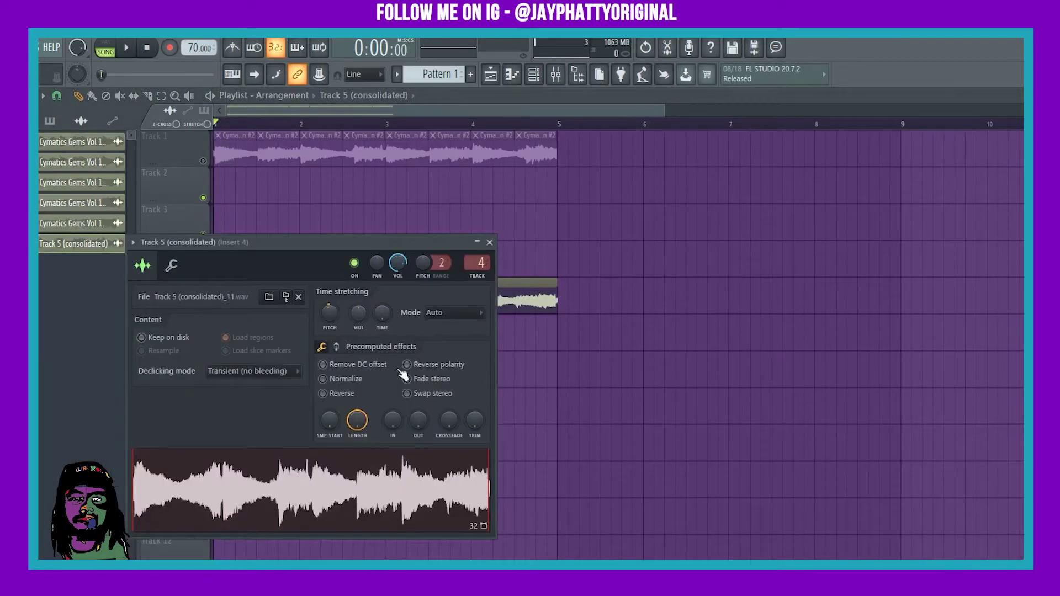
click(489, 243)
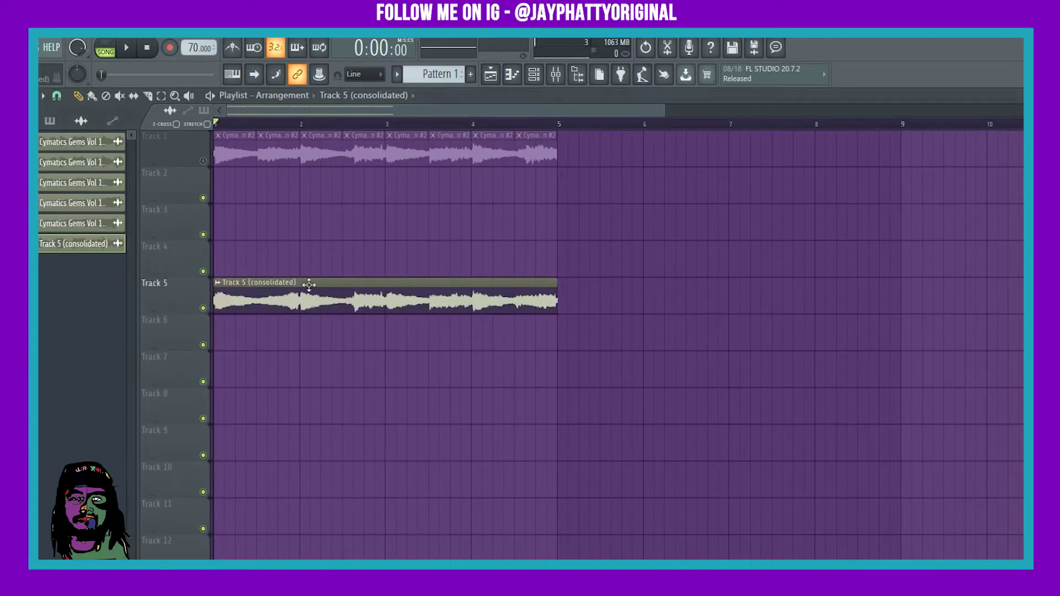
right_click(153, 298)
mouse_move(203, 438)
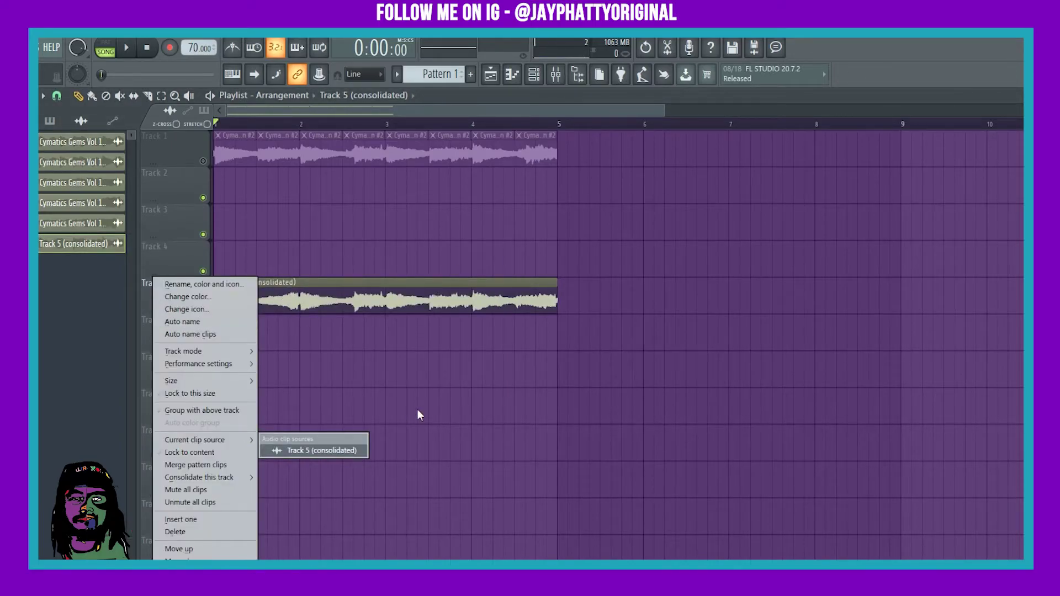
click(418, 415)
double_click(271, 290)
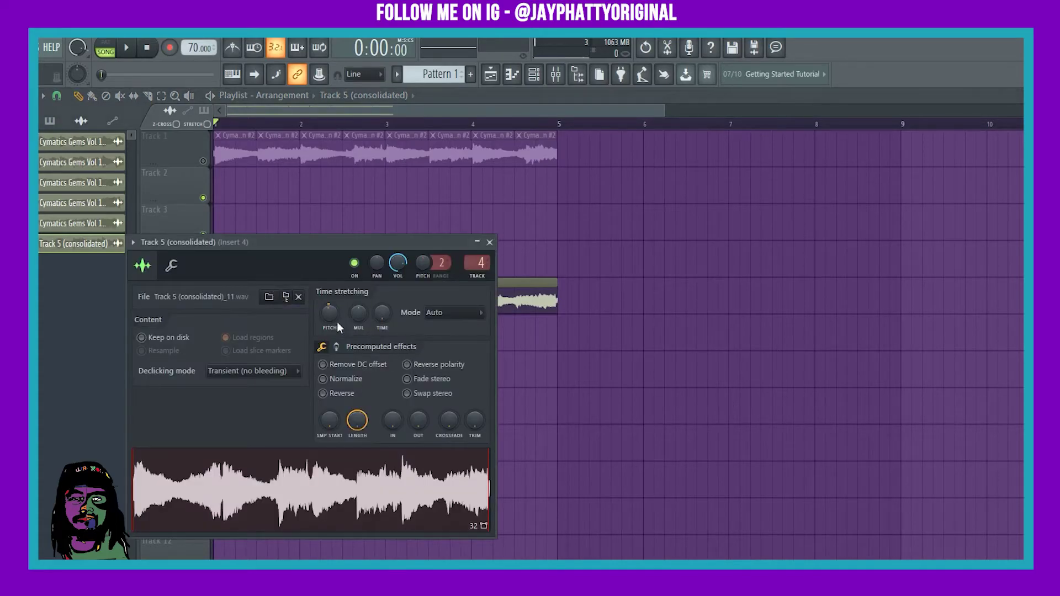
click(489, 242)
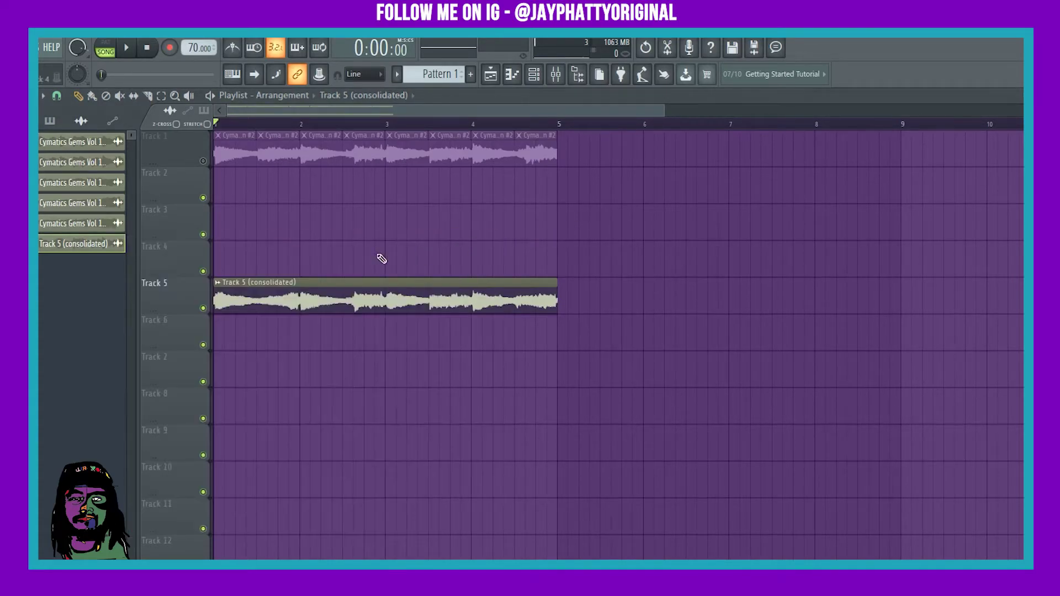
Step: Consolidate Track 5 again from the track start, delete the source clip on Track 6 and ungroup Track 6
right_click(180, 293)
mouse_move(235, 478)
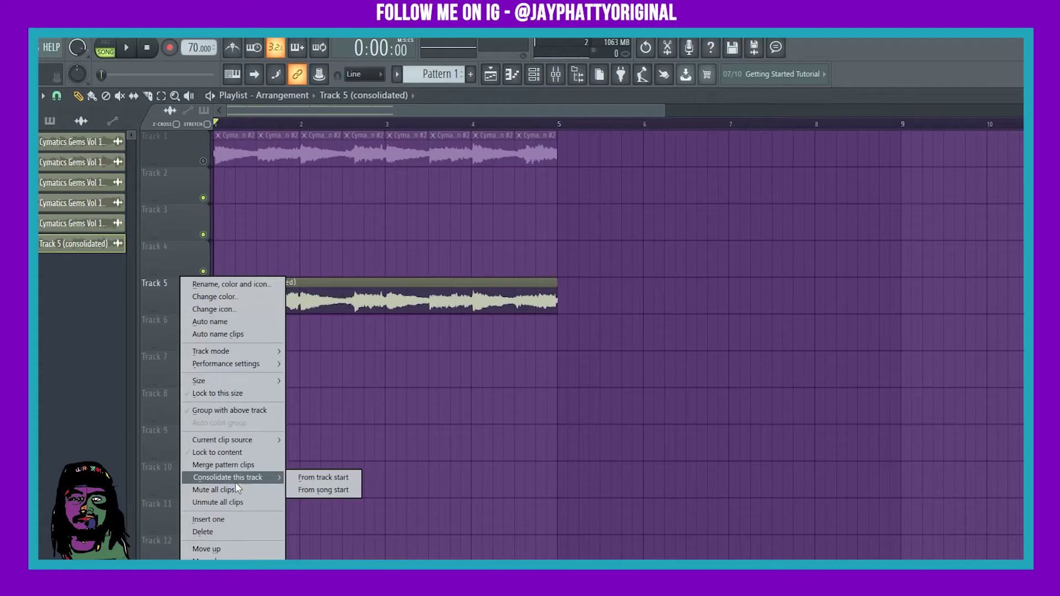
click(305, 478)
click(597, 559)
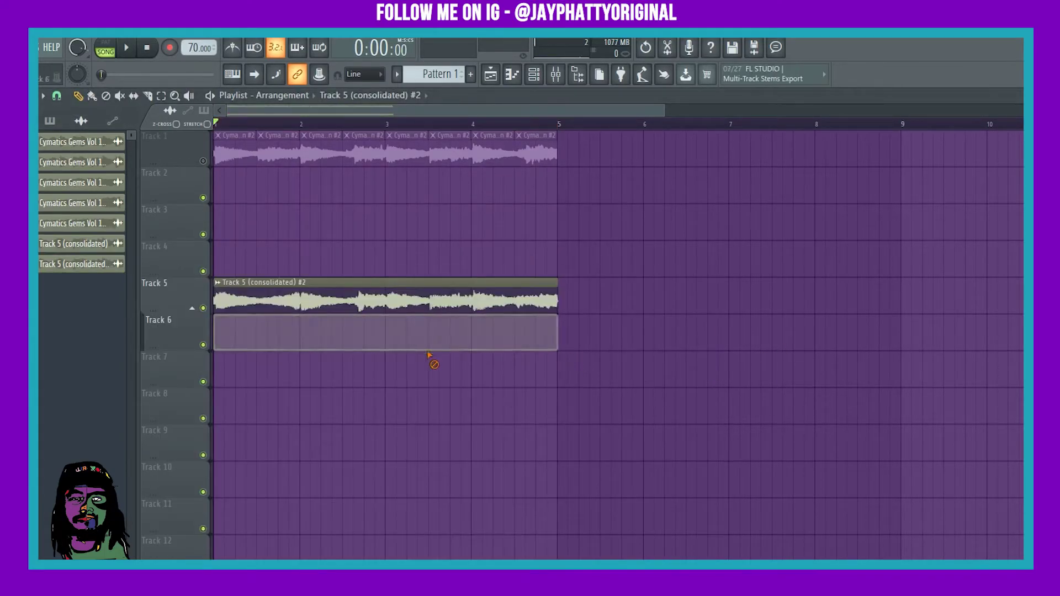
right_click(430, 345)
right_click(191, 316)
click(226, 446)
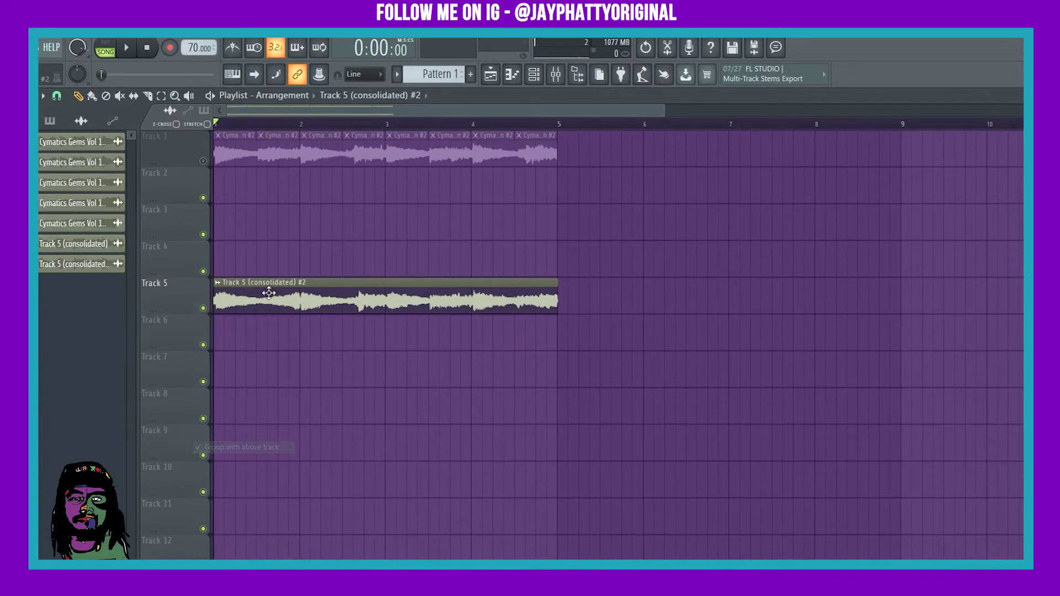
Step: Audition the newly consolidated Track 5 clip and review its sampler settings
double_click(269, 292)
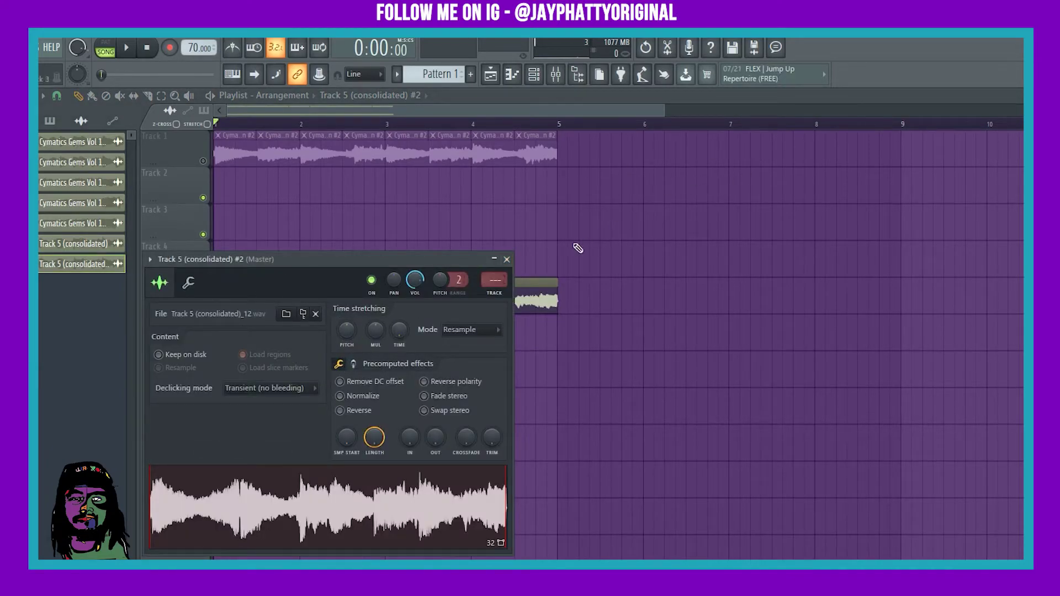
click(506, 259)
key(space)
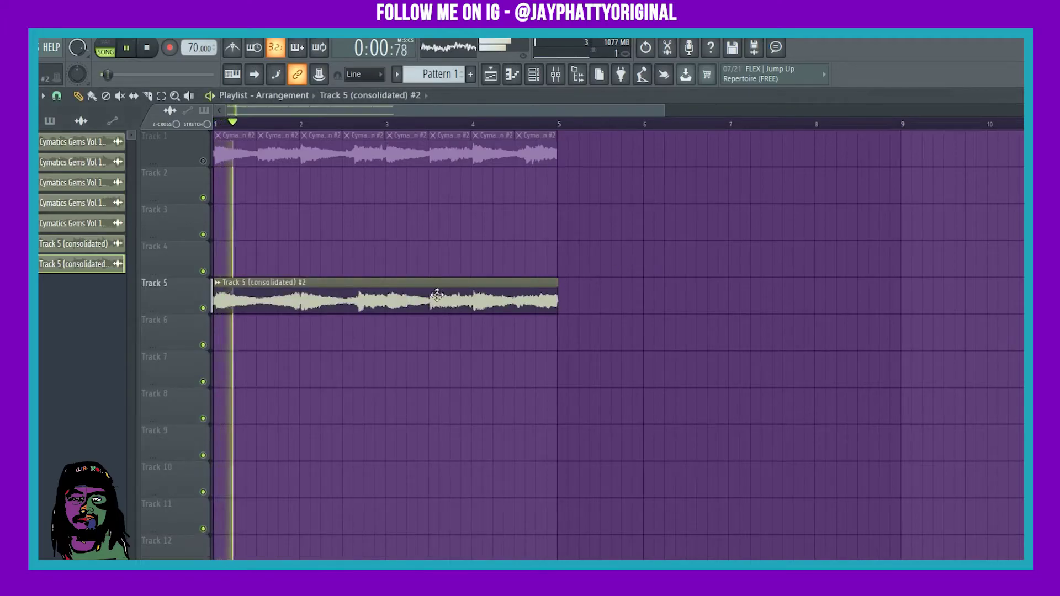
key(space)
double_click(342, 293)
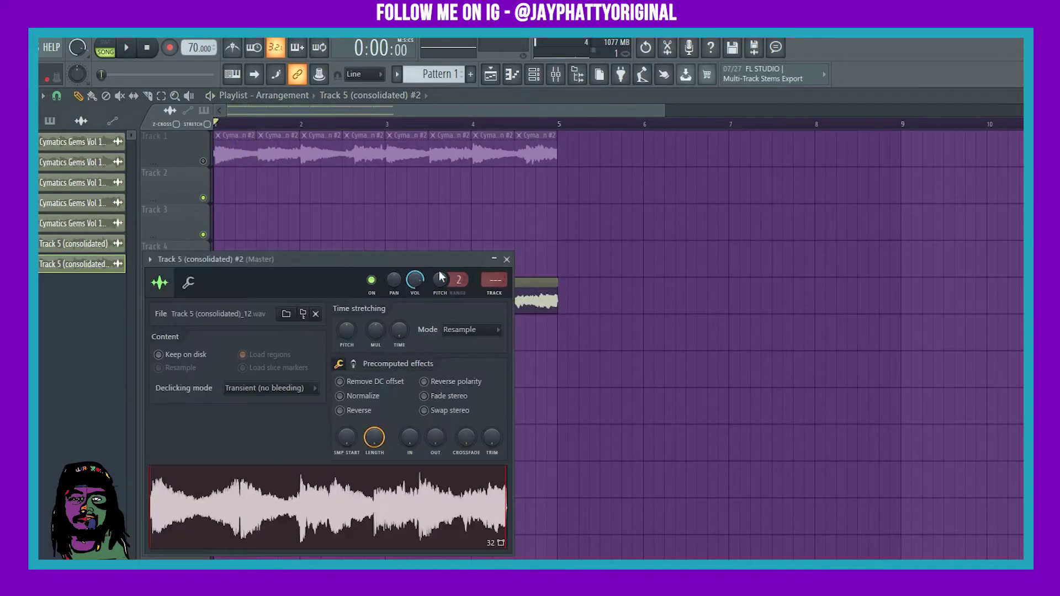
click(506, 259)
Step: Replace the Track 5 clip with the earlier "Track 5 (consolidated)" clip at bar 1 and audition it
drag(71, 245, 221, 294)
right_click(229, 301)
key(space)
key(space)
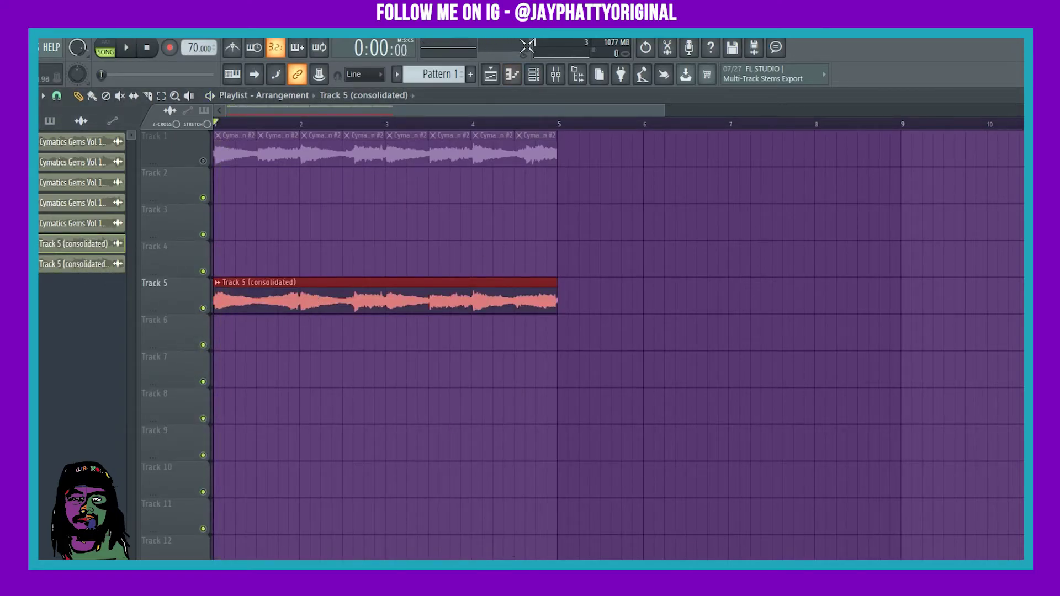
Step: Audition the restored loop and check its sampler settings against the effects on mixer Insert 4
click(554, 83)
click(204, 420)
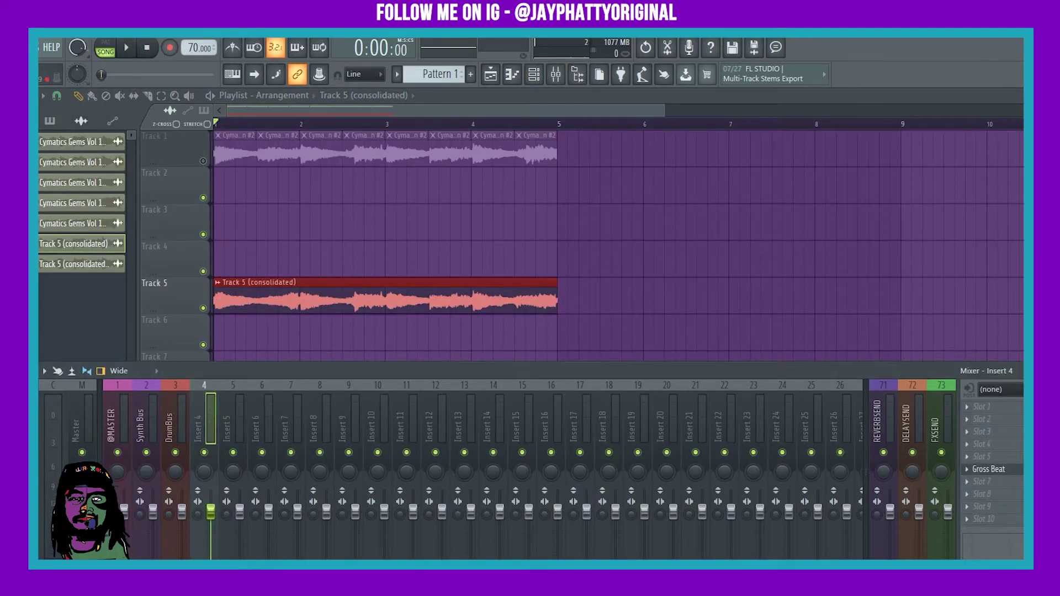
key(F9)
key(space)
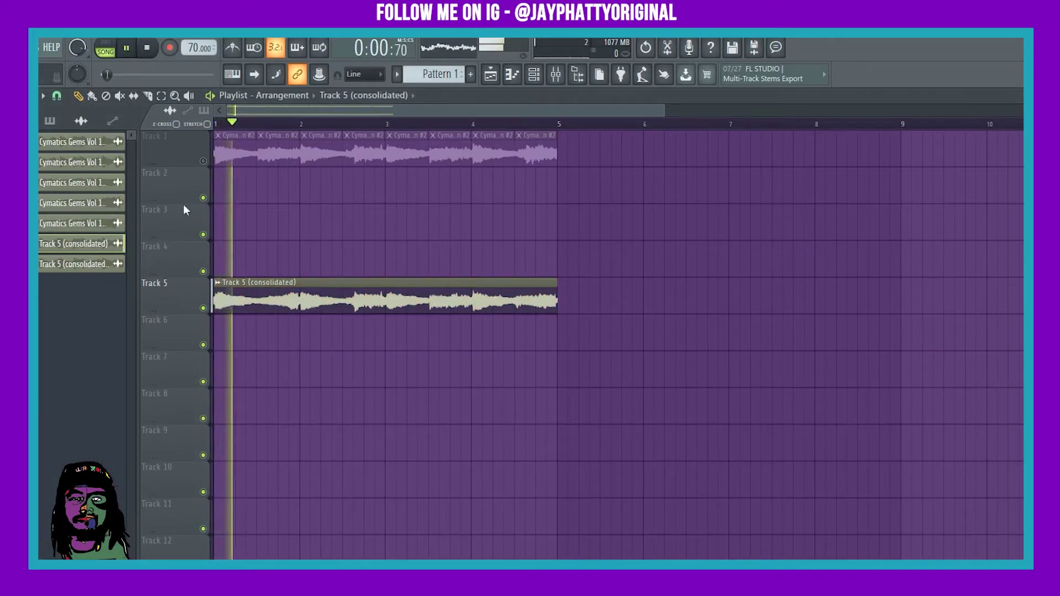
key(space)
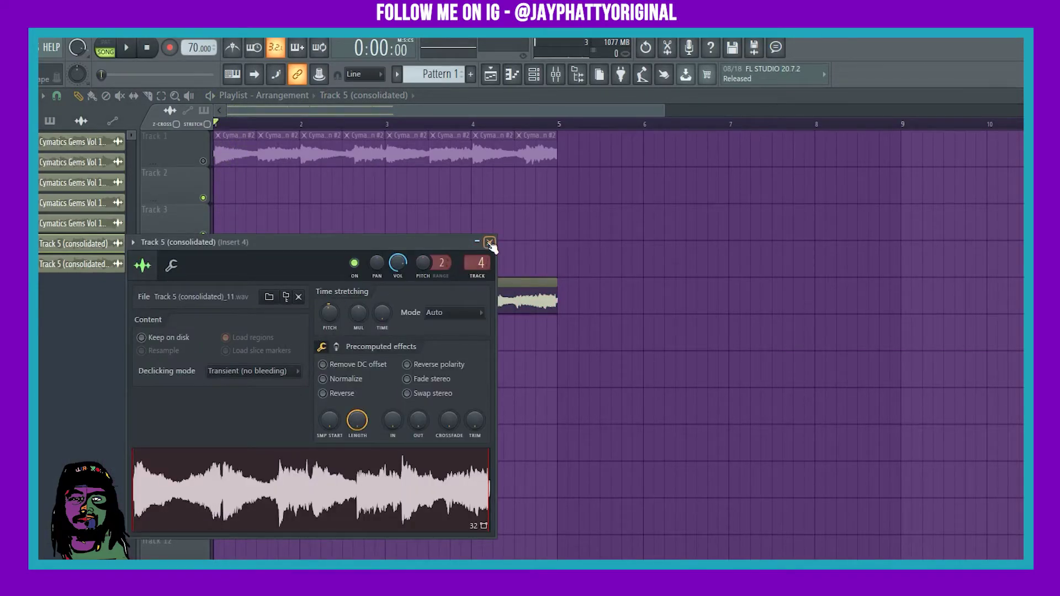
click(489, 243)
click(555, 74)
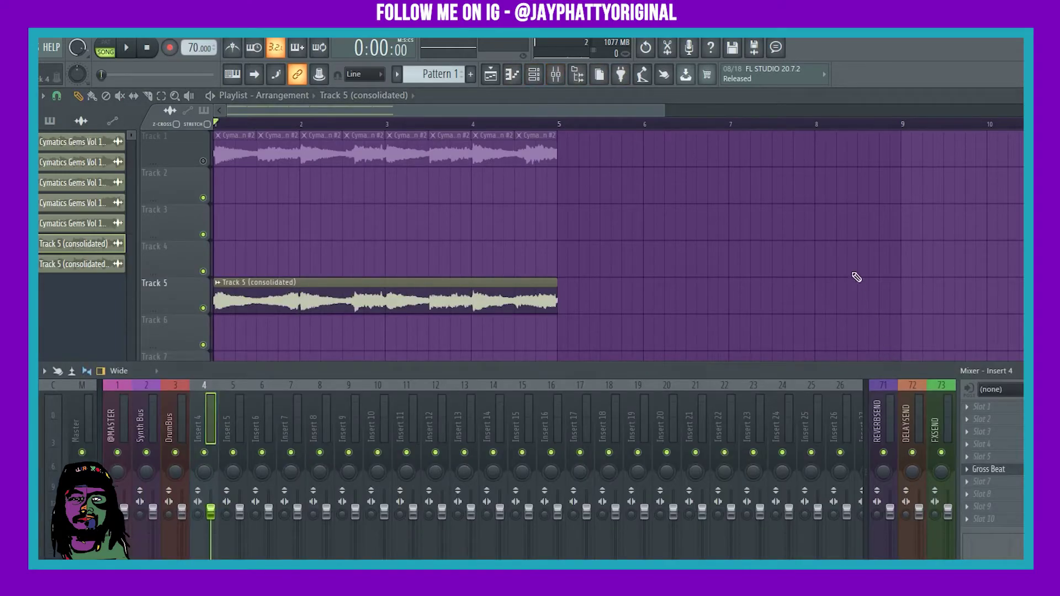
key(F9)
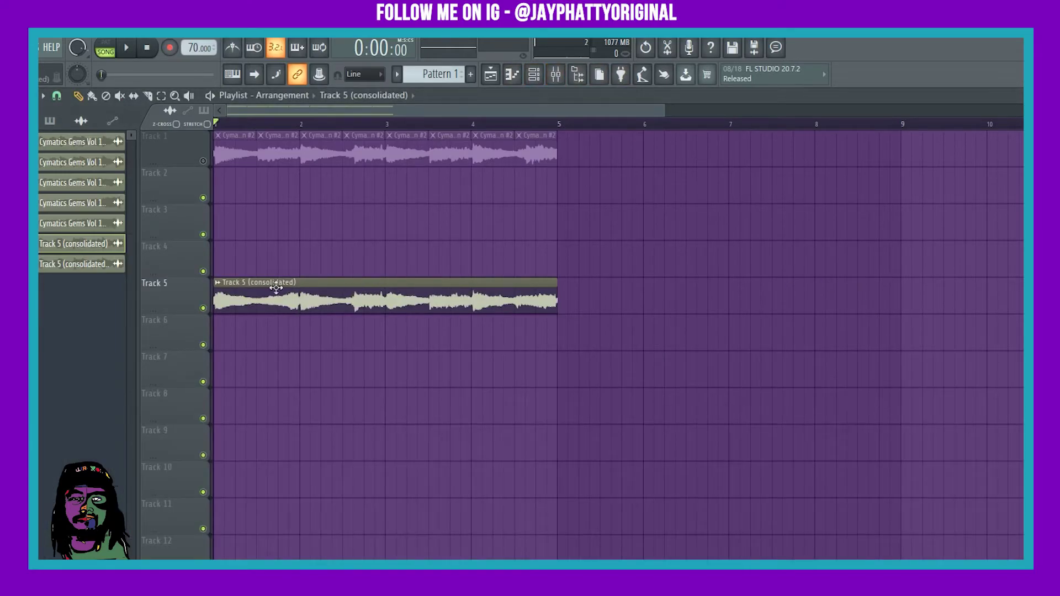
Step: Consolidate Track 5 from the track start and remove the source clip left on Track 6
right_click(174, 300)
mouse_move(252, 482)
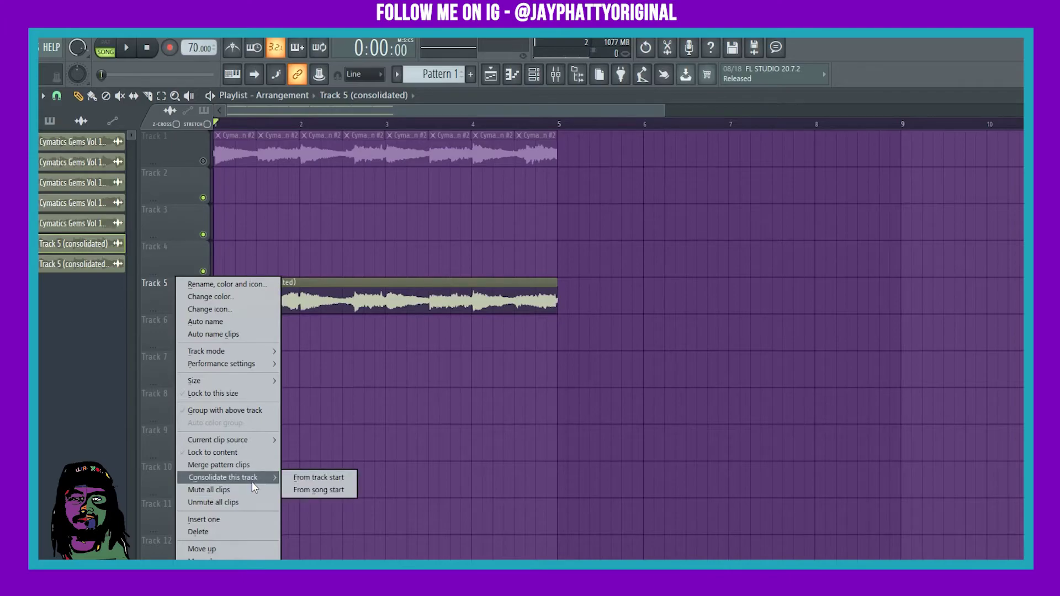
click(296, 475)
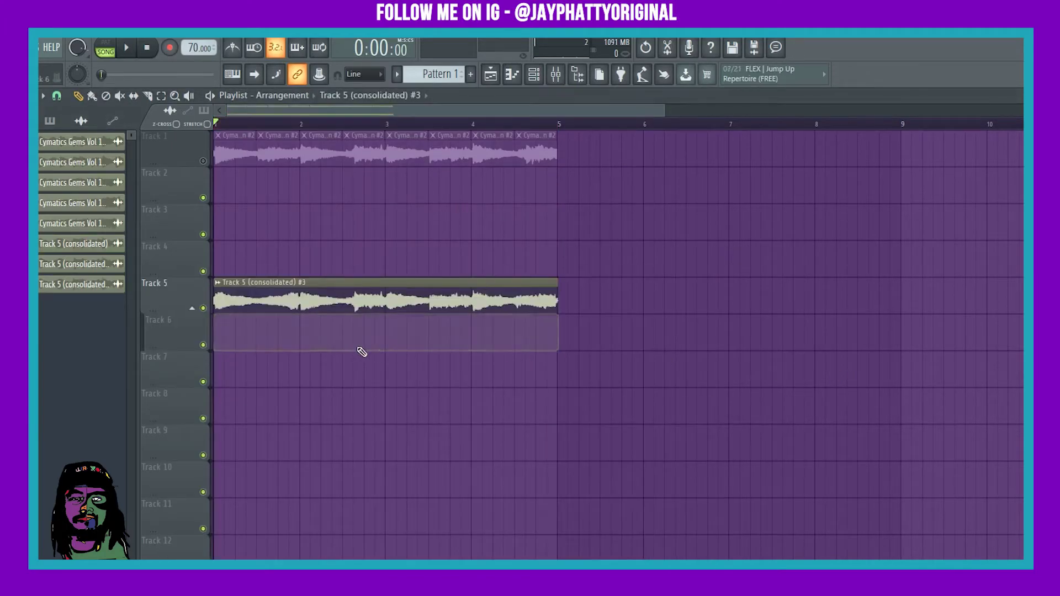
click(556, 74)
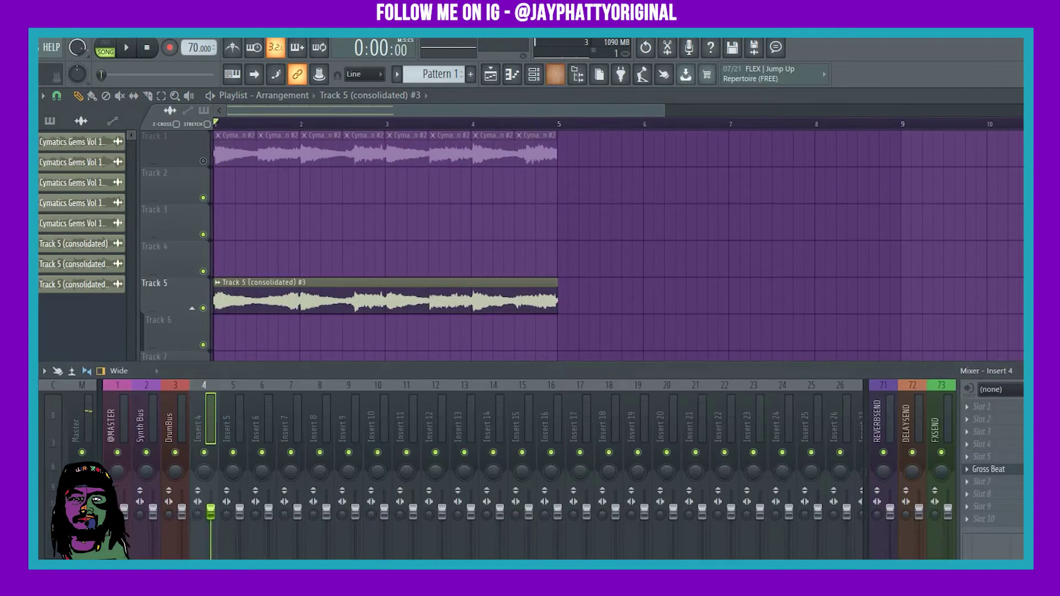
Step: Set the new consolidated clip's time-stretching mode to Auto and raise its time-stretching pitch
double_click(328, 287)
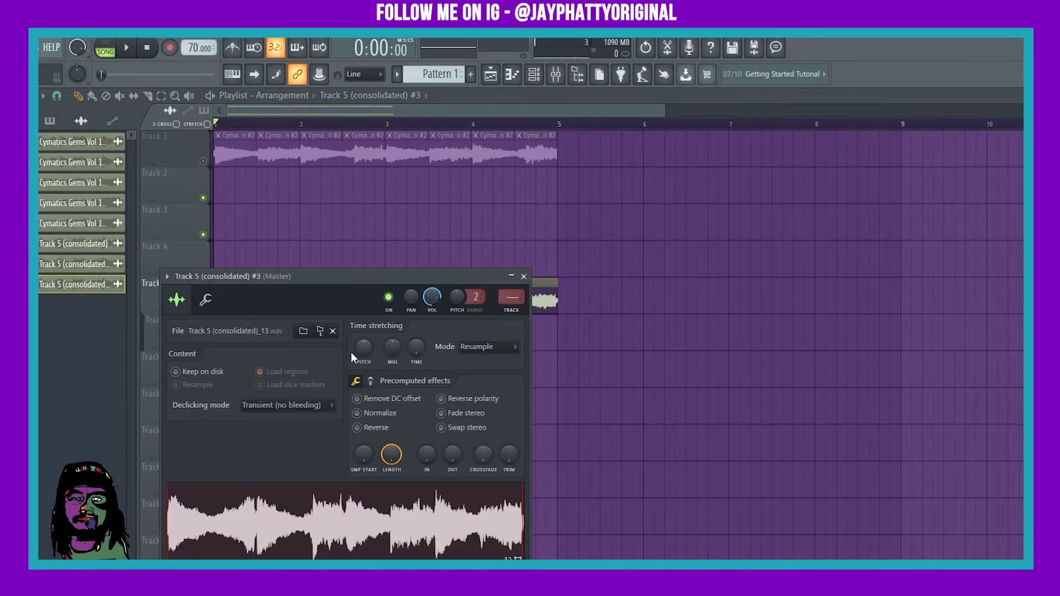
click(488, 346)
click(434, 325)
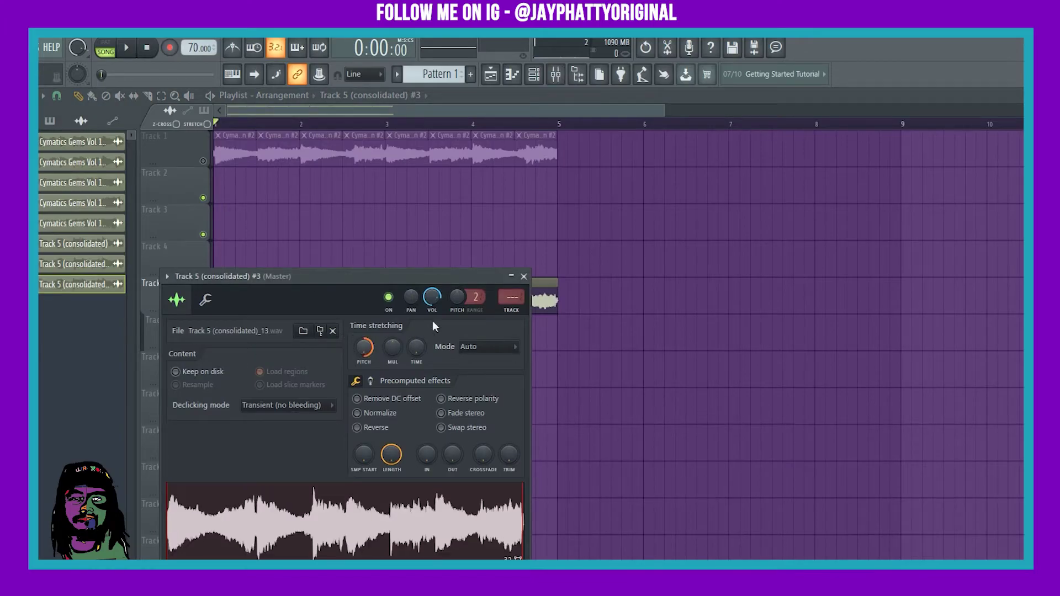
click(524, 276)
Step: Route the pitched-up consolidated clip to mixer track 4 and audition it
click(556, 76)
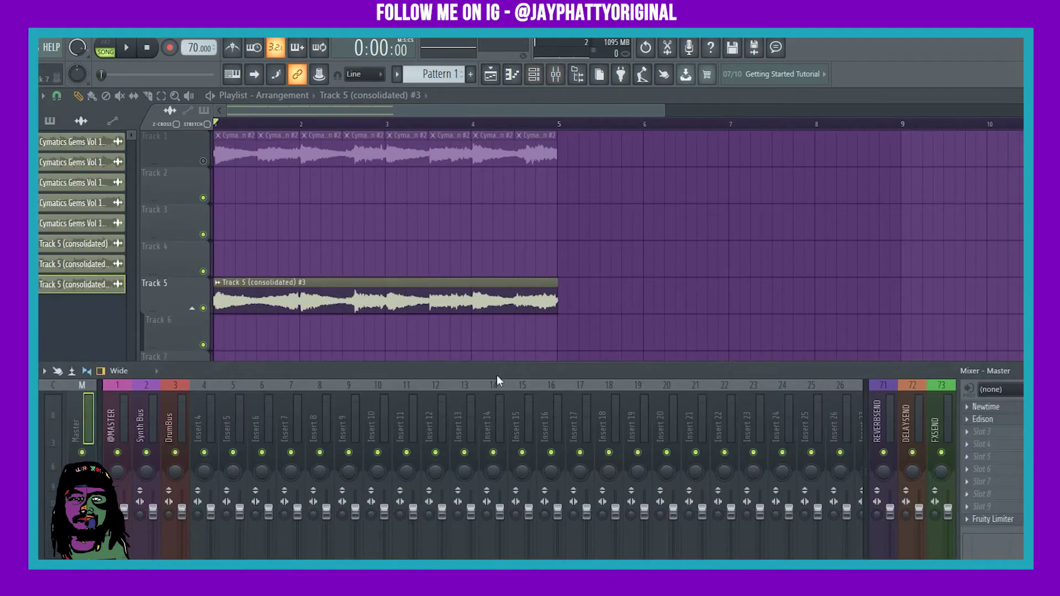
double_click(246, 298)
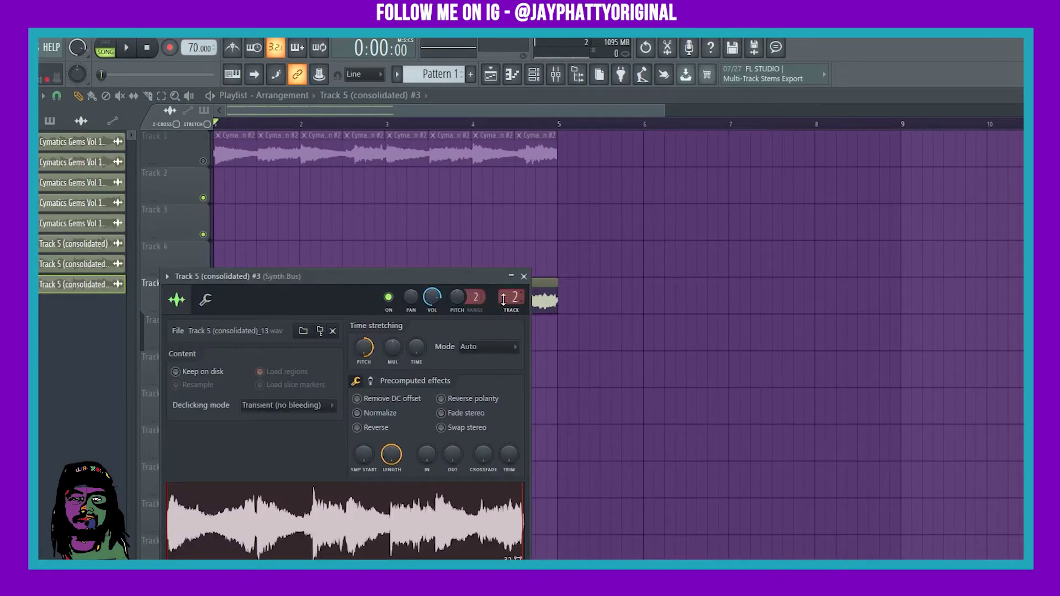
click(555, 75)
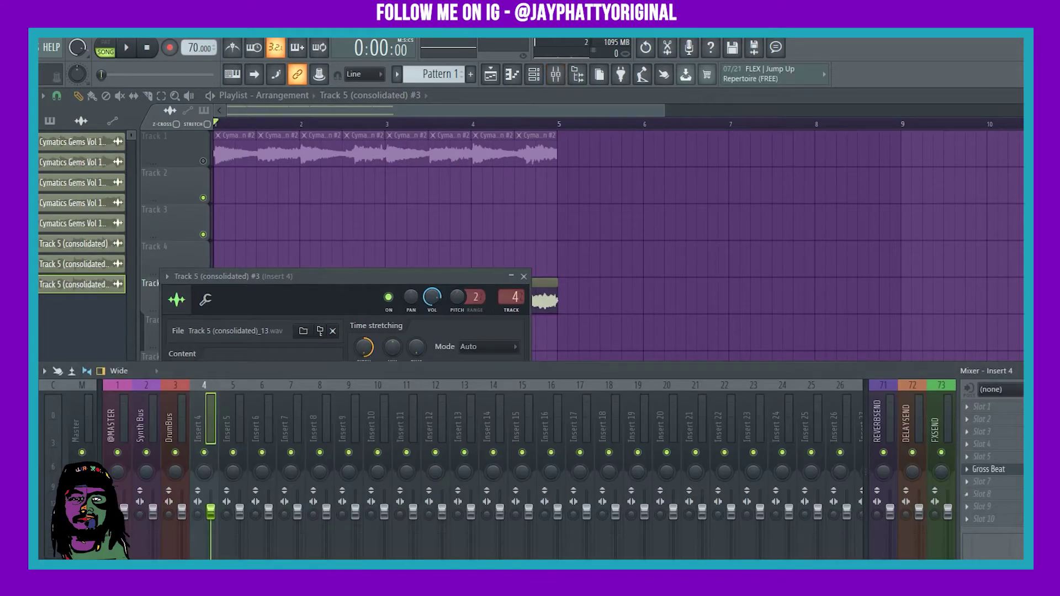
click(828, 298)
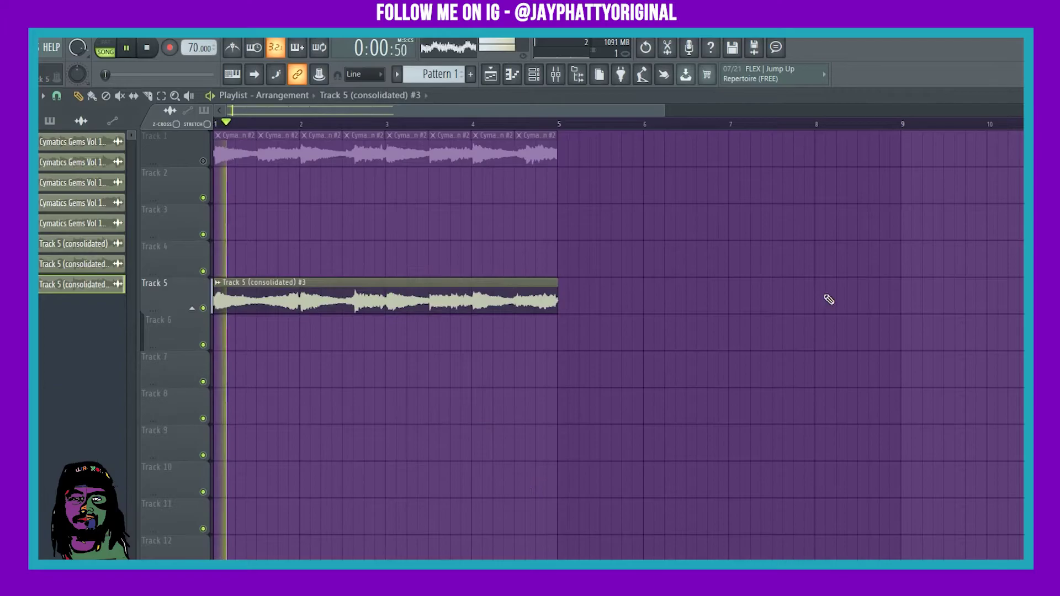
double_click(378, 292)
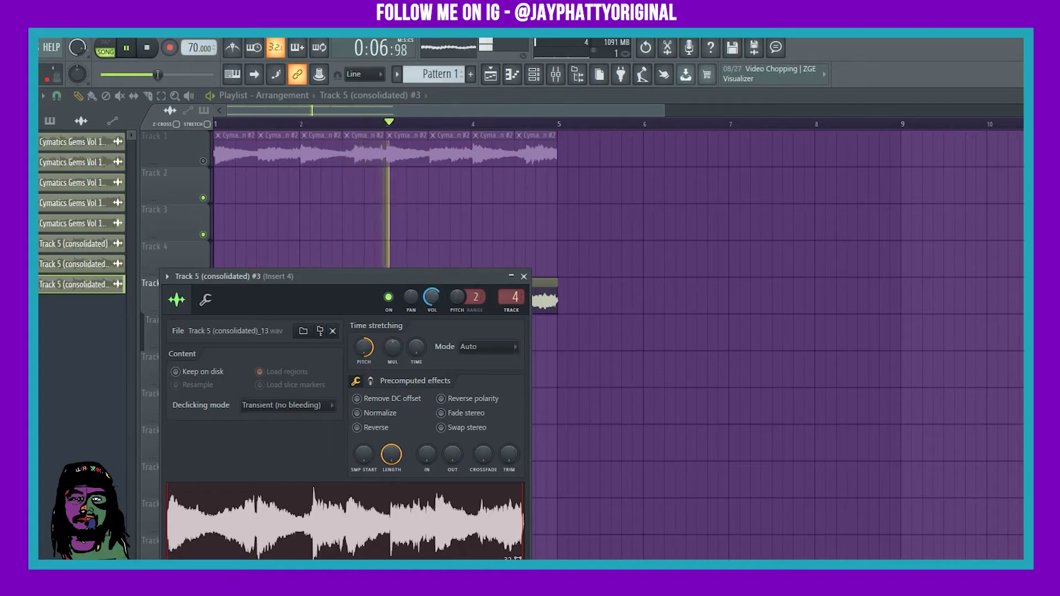
key(space)
right_click(593, 320)
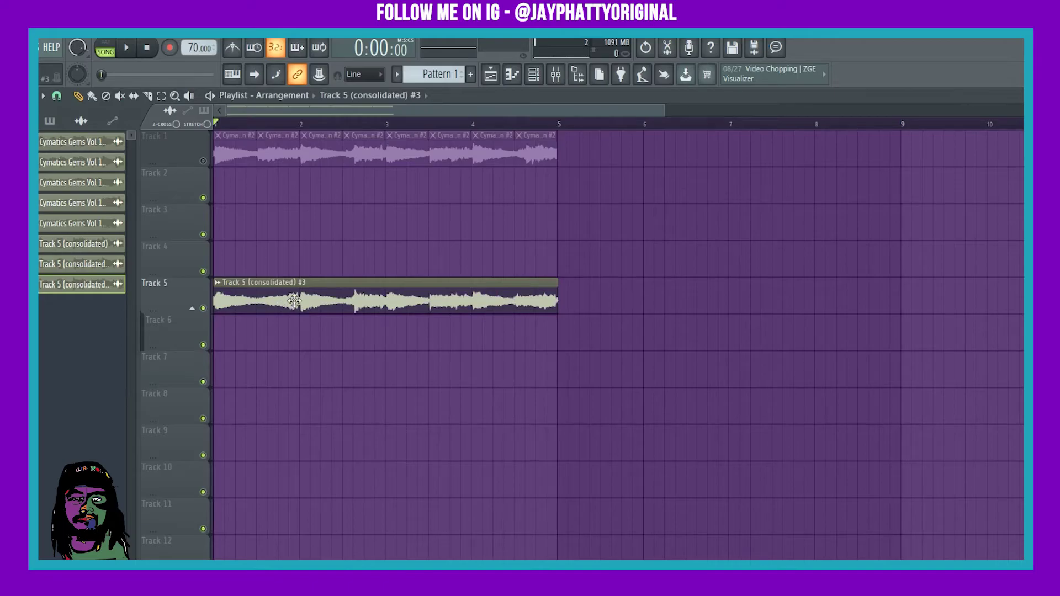
Step: Duplicate the Track 5 clip onto Track 7 at bar 1 and make the copy unique
drag(295, 301, 191, 379)
right_click(213, 356)
drag(238, 494, 221, 364)
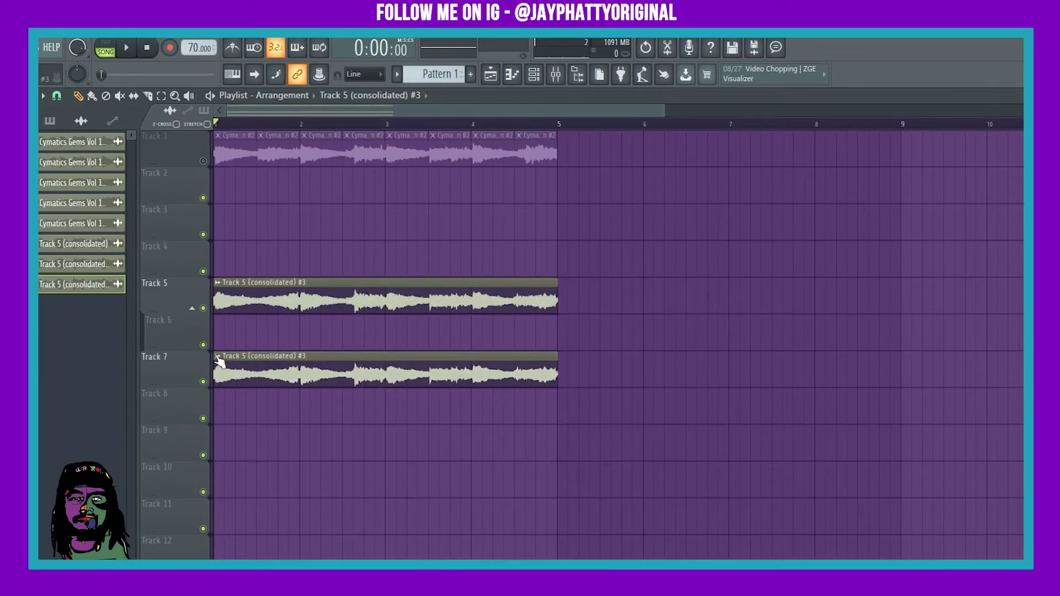
click(218, 359)
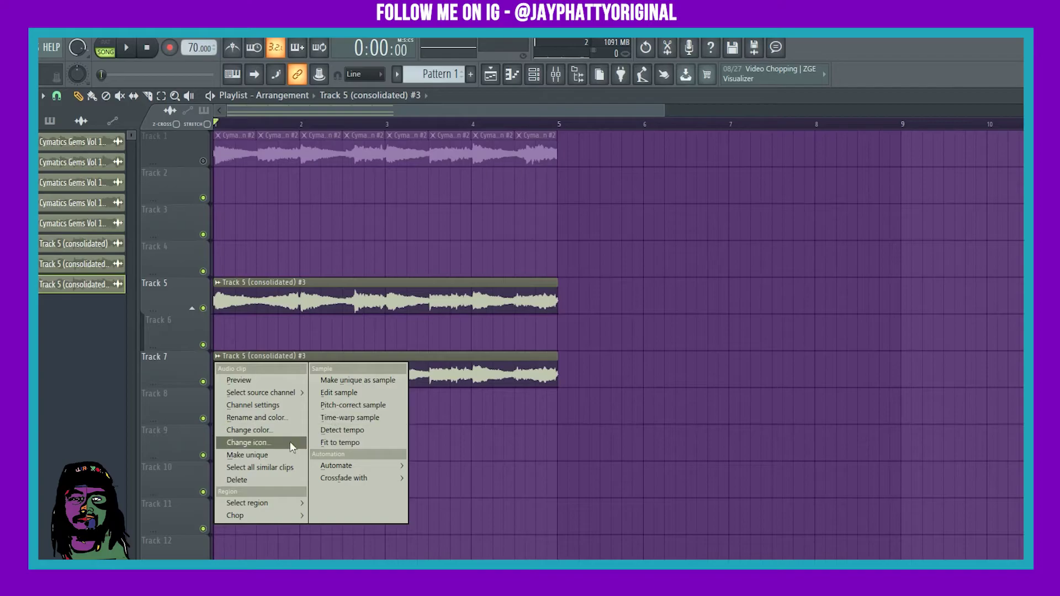
click(267, 454)
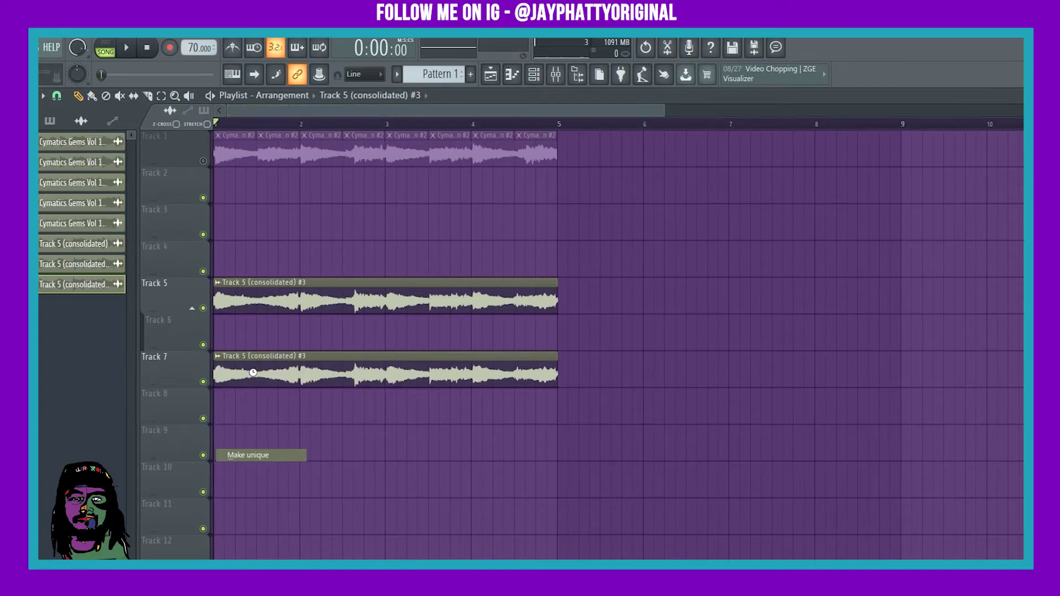
Step: Rename the Track 7 clip as lower
click(216, 357)
click(265, 418)
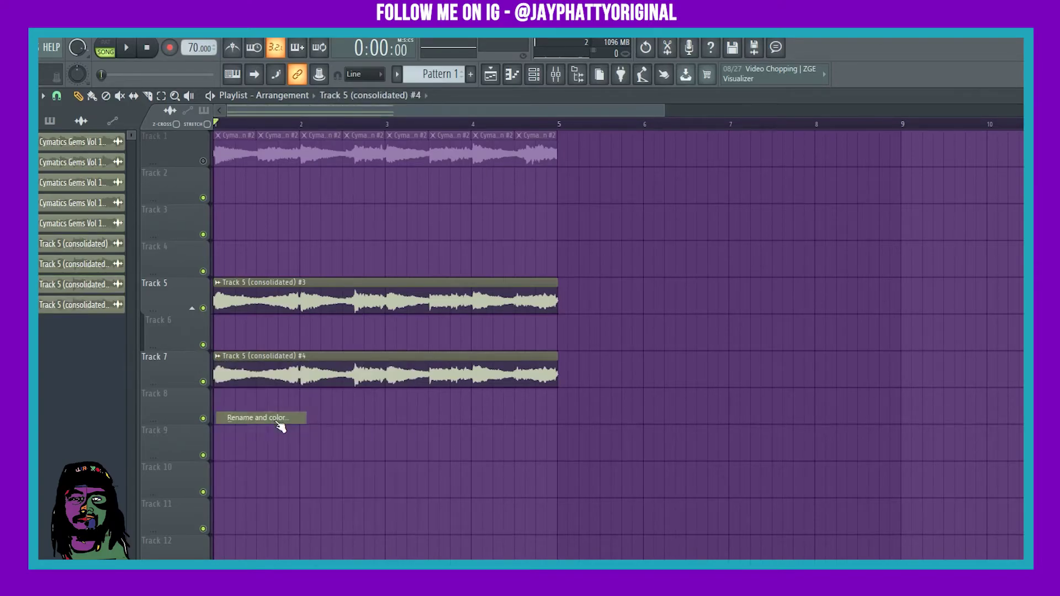
text(lower)
key(Return)
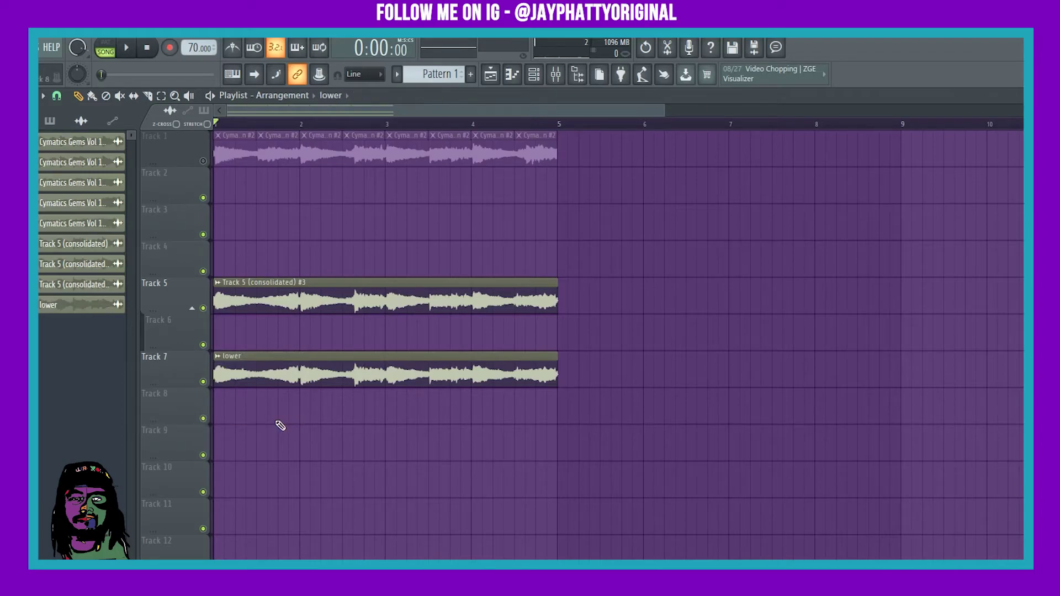
Step: Rename the Track 5 clip as higher
click(217, 282)
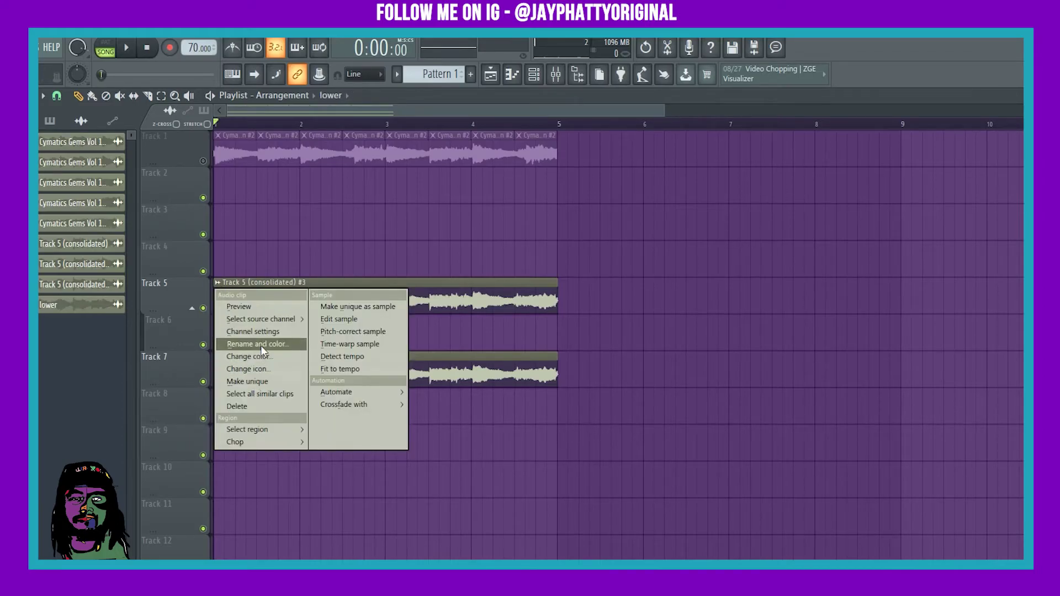
click(261, 344)
text(higher)
key(Return)
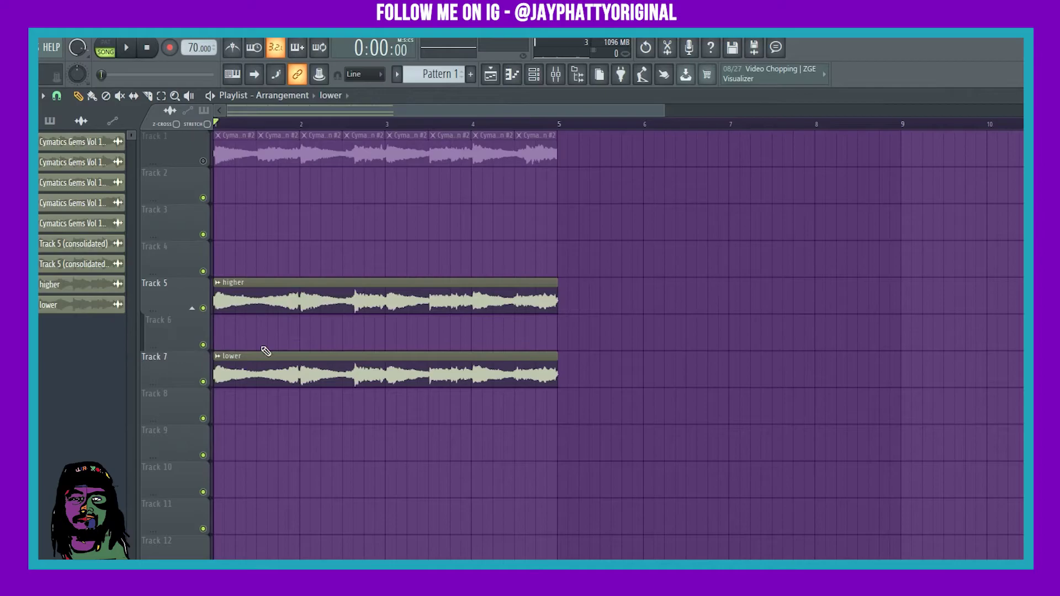
Step: Reset the time-stretching pitch of the "lower" clip on Track 7
double_click(262, 362)
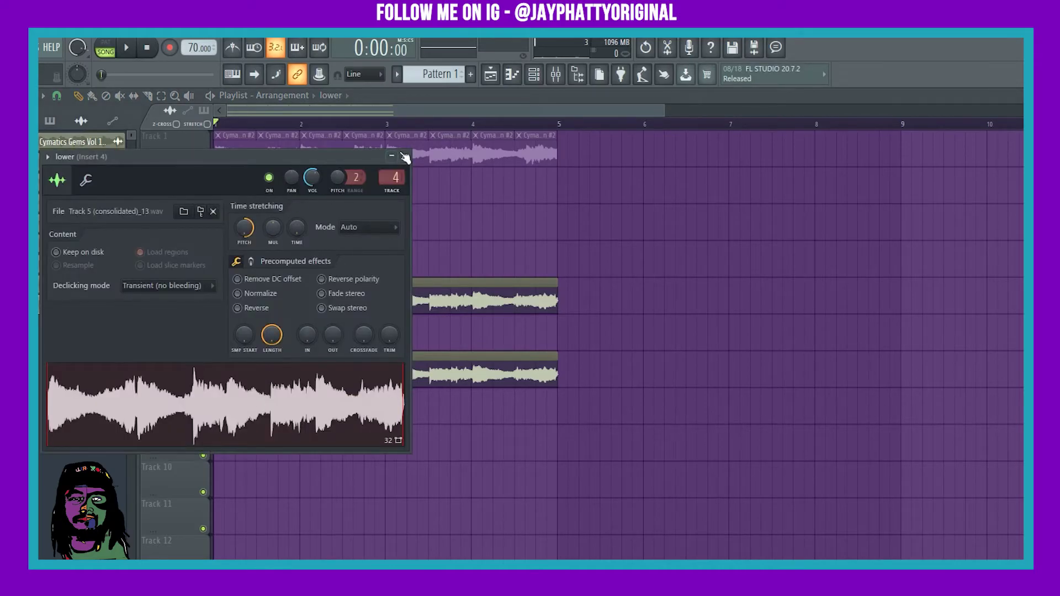
right_click(247, 229)
click(270, 234)
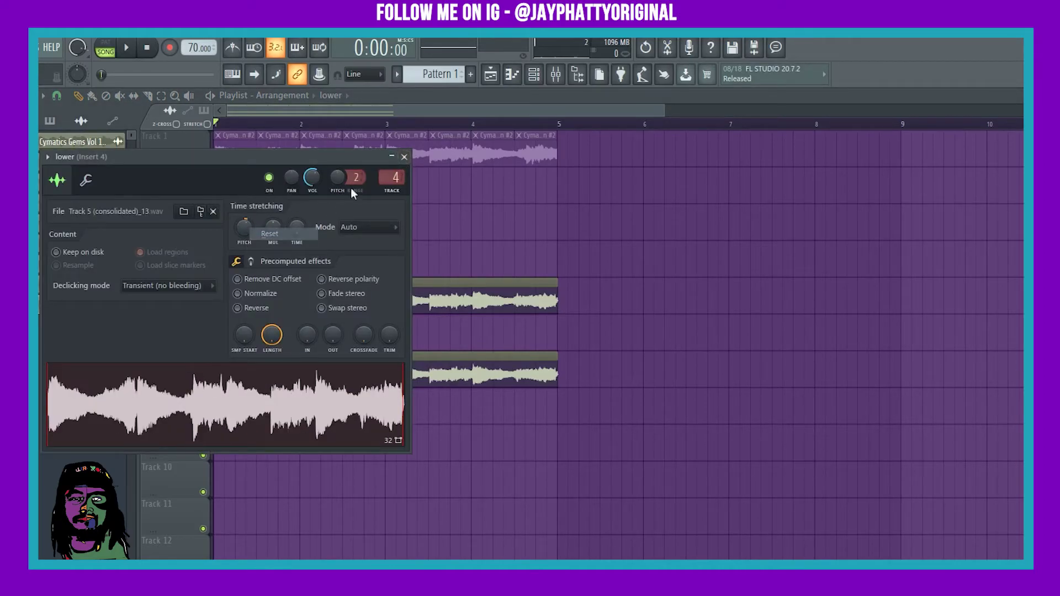
click(404, 157)
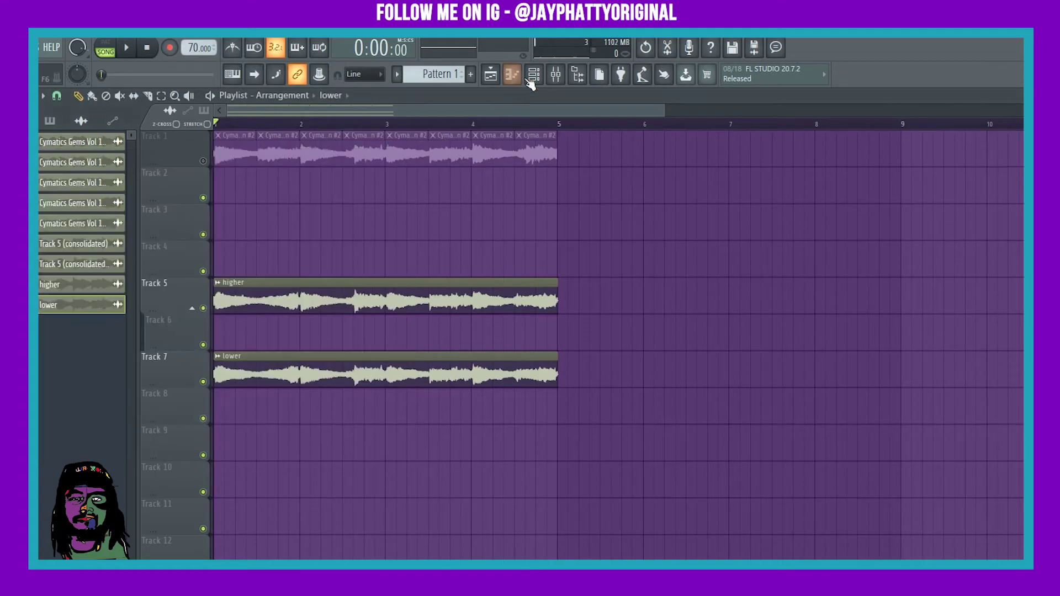
Step: Check the effect slots of mixer Insert 4
click(553, 75)
click(204, 427)
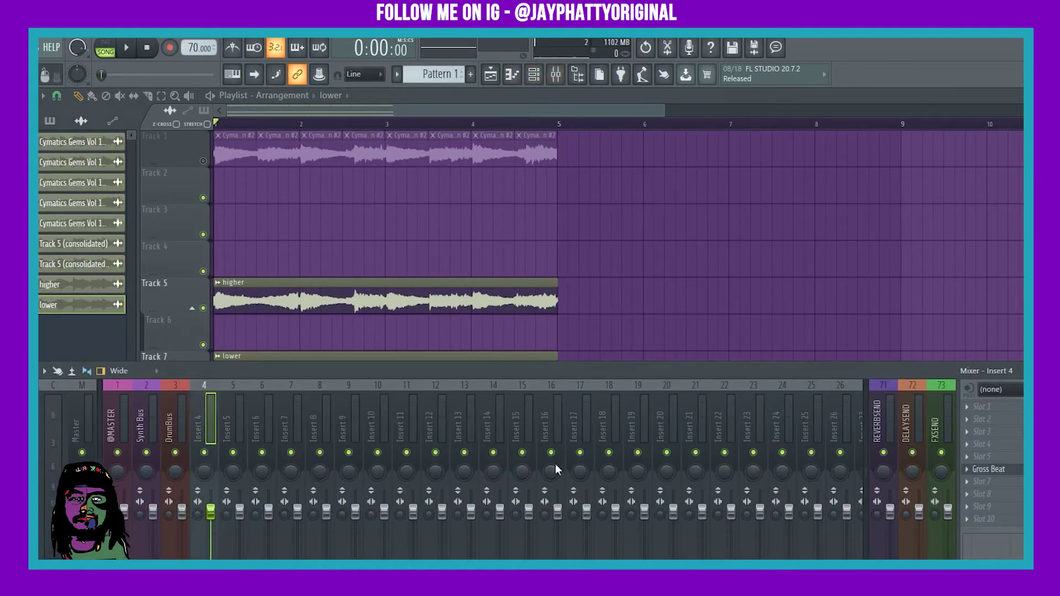
key(F9)
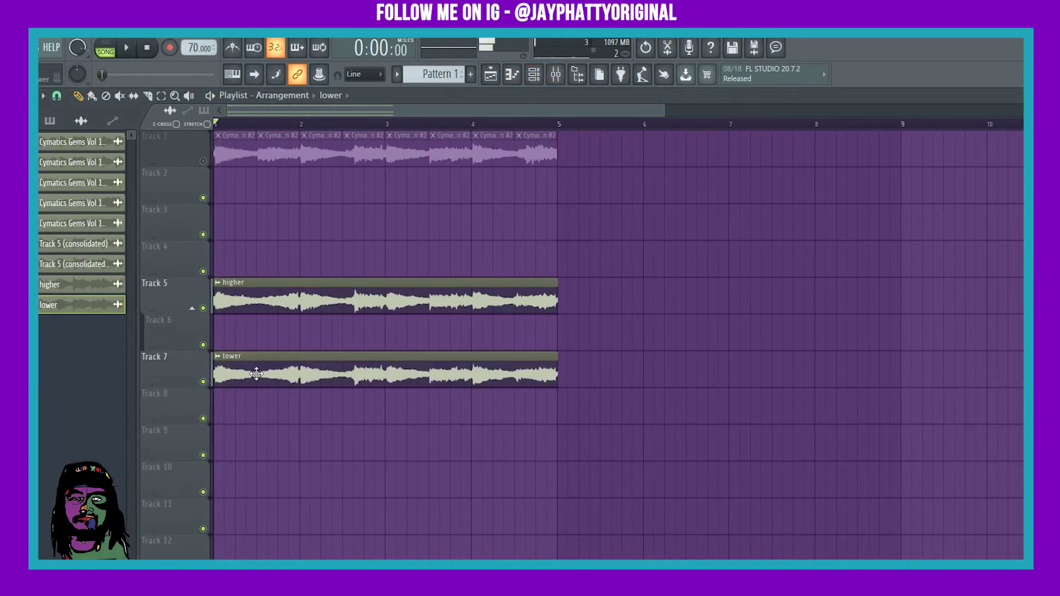
Step: Route the "lower" clip on Track 7 to mixer Insert 5
double_click(311, 367)
key(Escape)
key(F9)
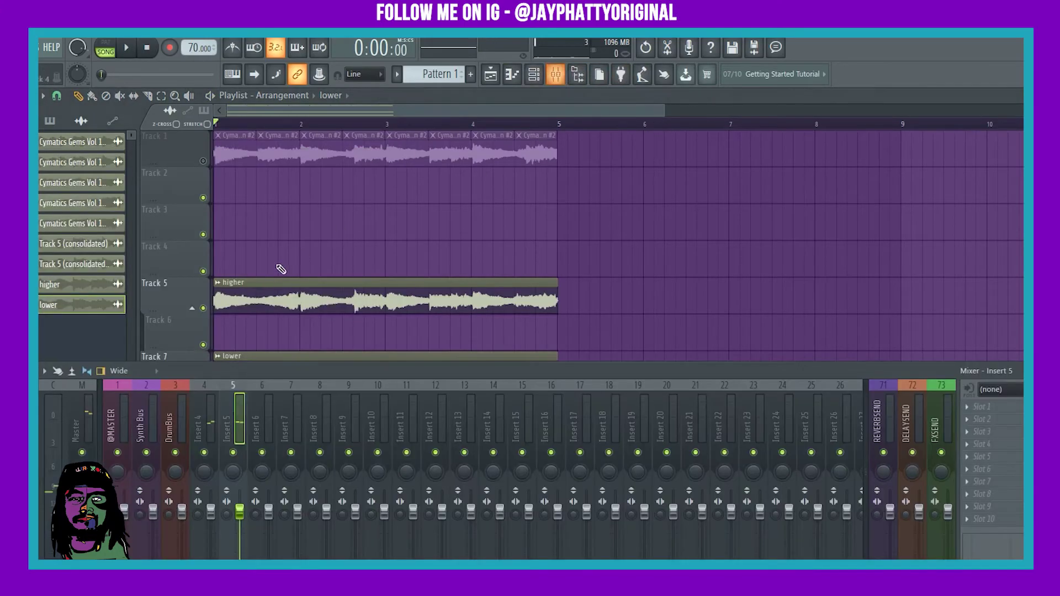
key(F9)
double_click(269, 367)
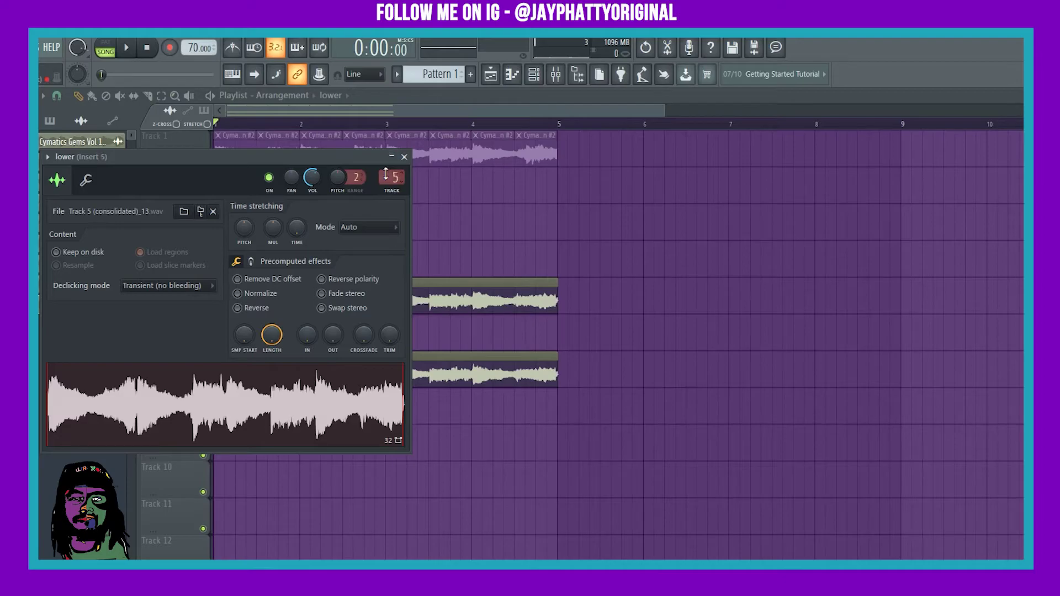
click(405, 157)
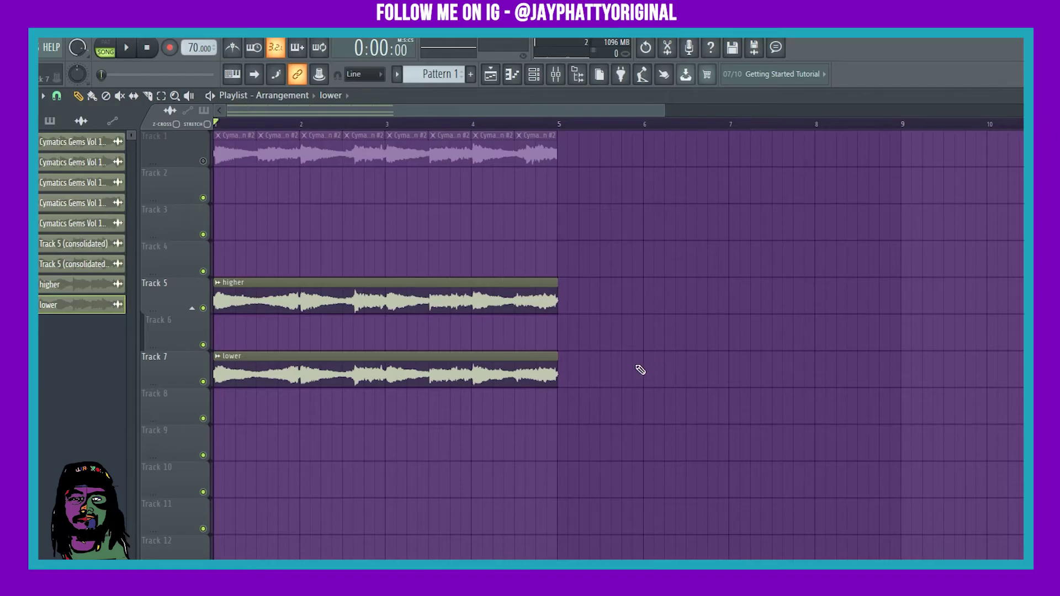
Step: Play the layered clips and review the channel settings of the "lower" and "higher" clips
key(space)
double_click(280, 374)
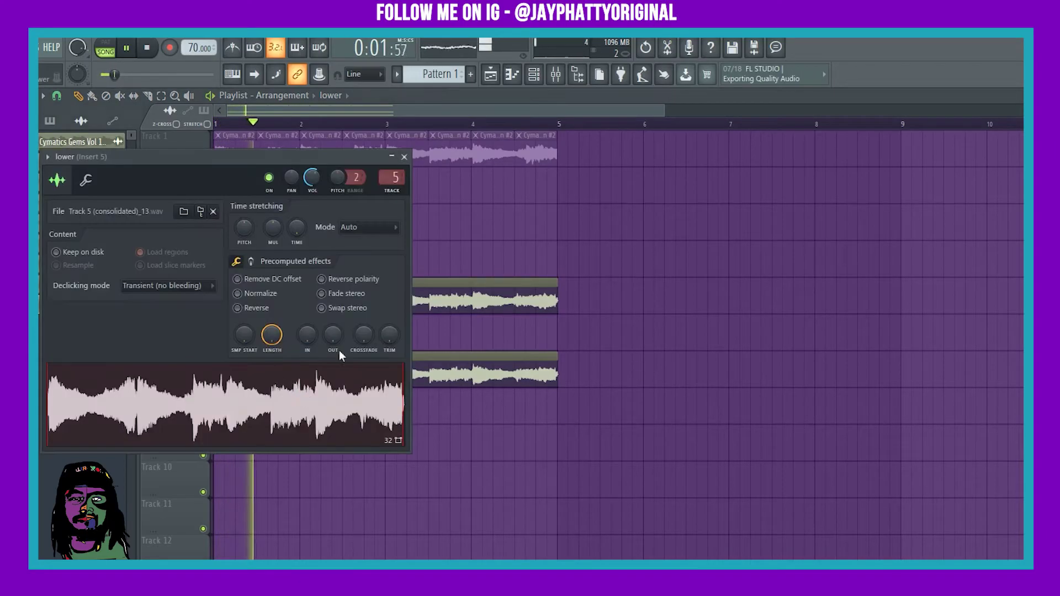
click(404, 157)
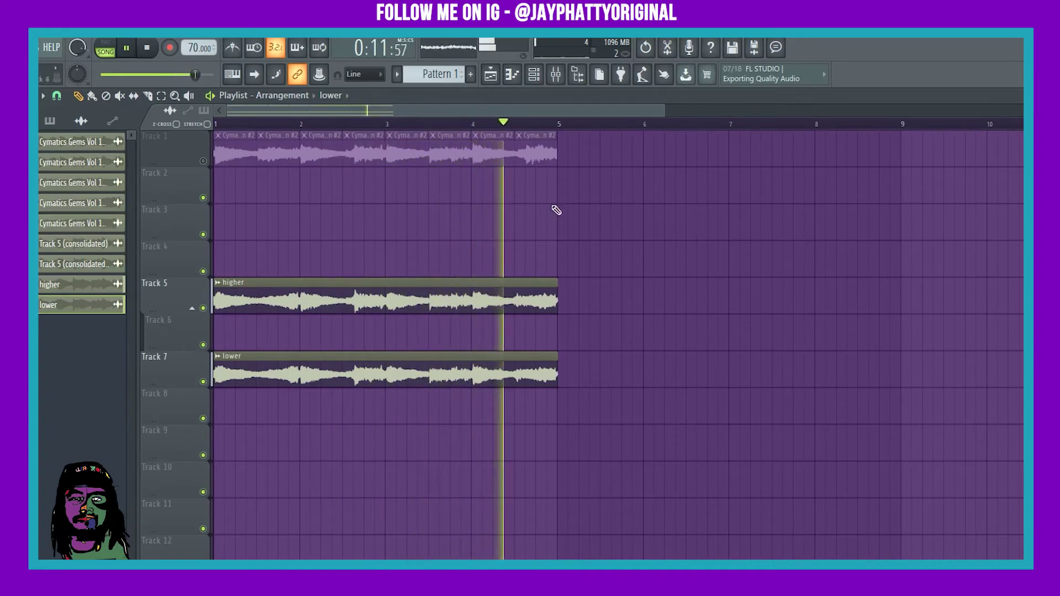
double_click(324, 304)
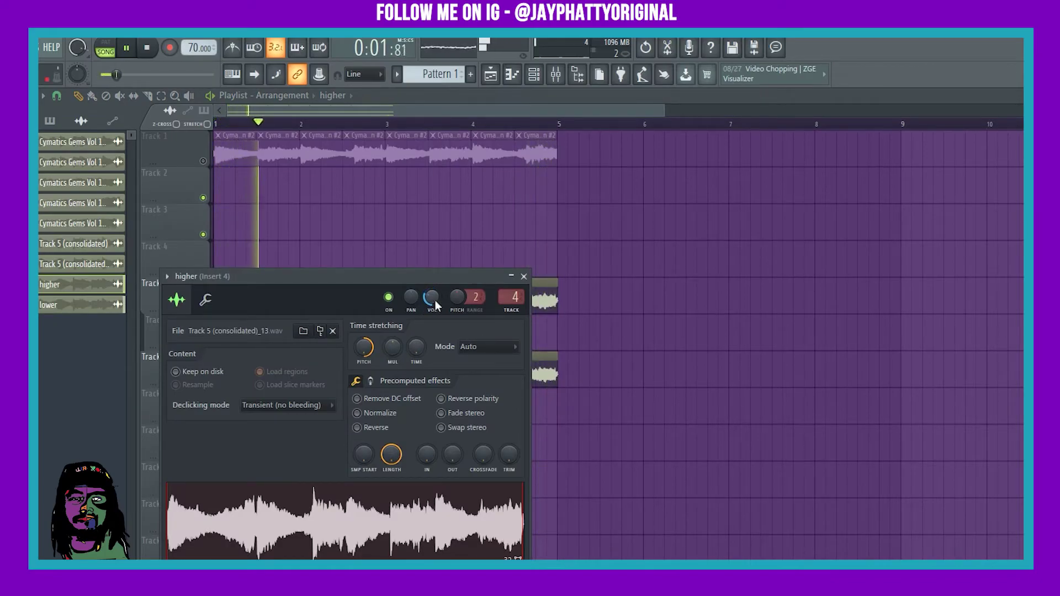
click(523, 276)
double_click(469, 353)
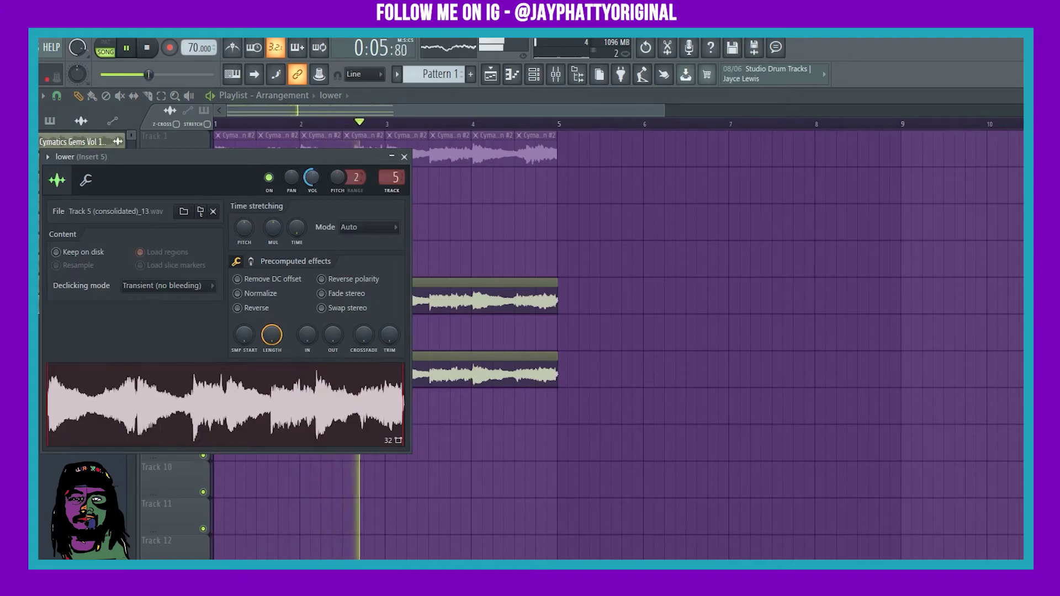
click(404, 157)
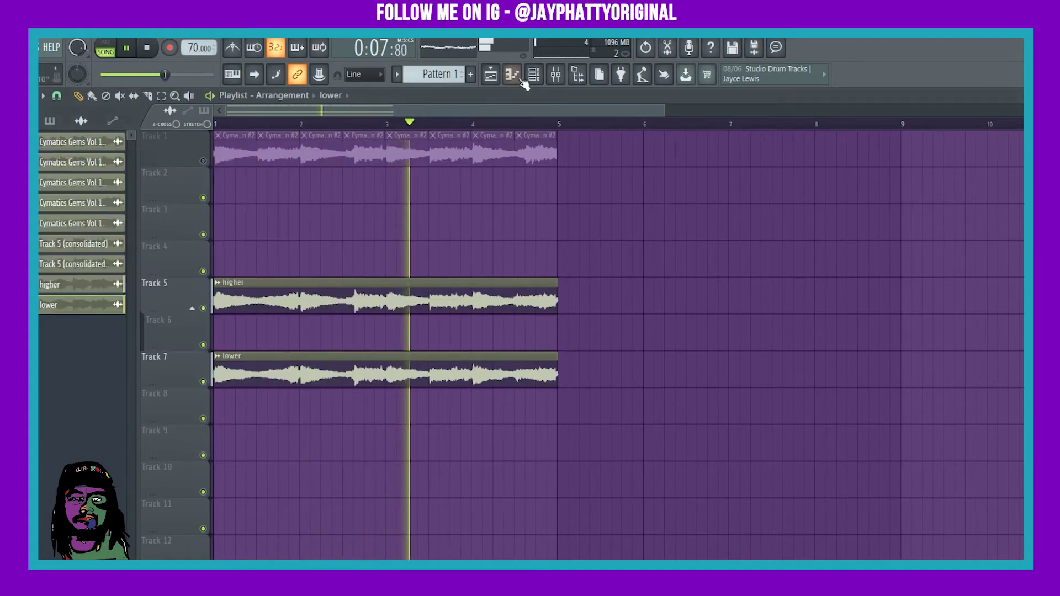
Step: Check the mixer levels of Inserts 4 and 5 during playback and inspect the "higher" clip's channel settings
click(534, 74)
click(534, 74)
click(555, 74)
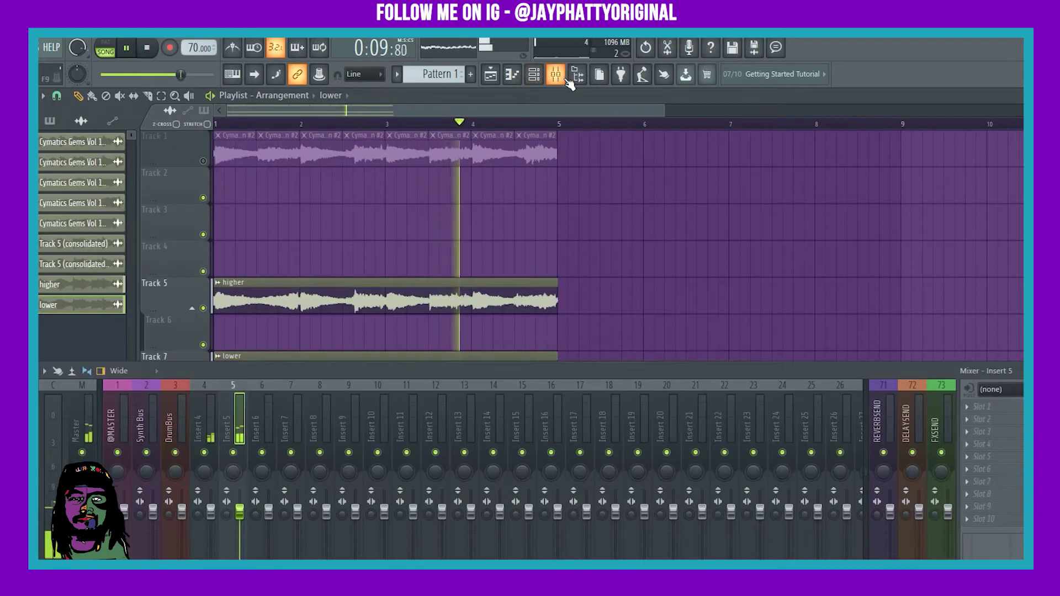
key(F5)
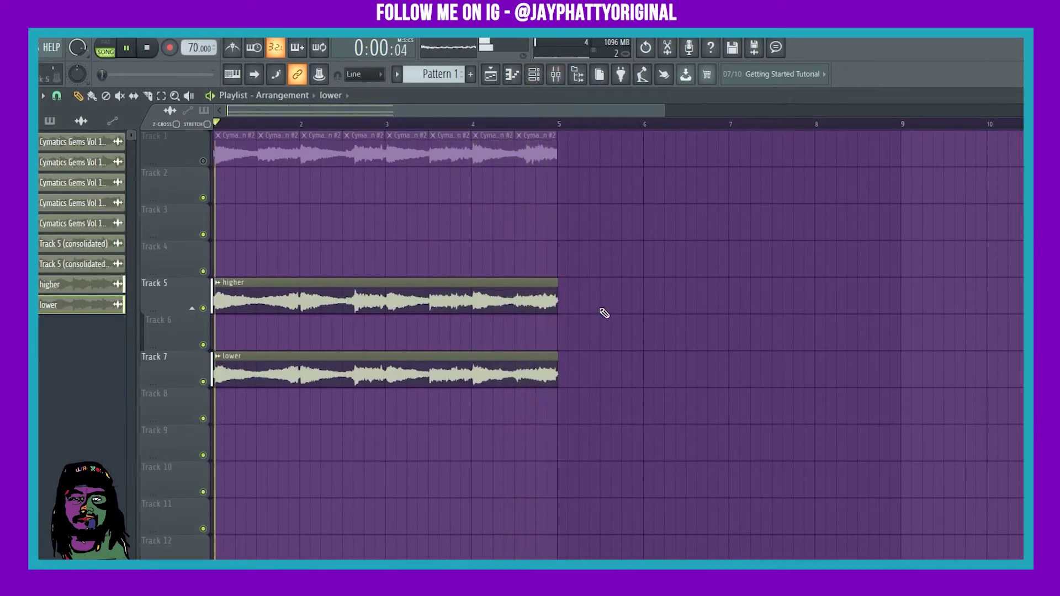
double_click(450, 301)
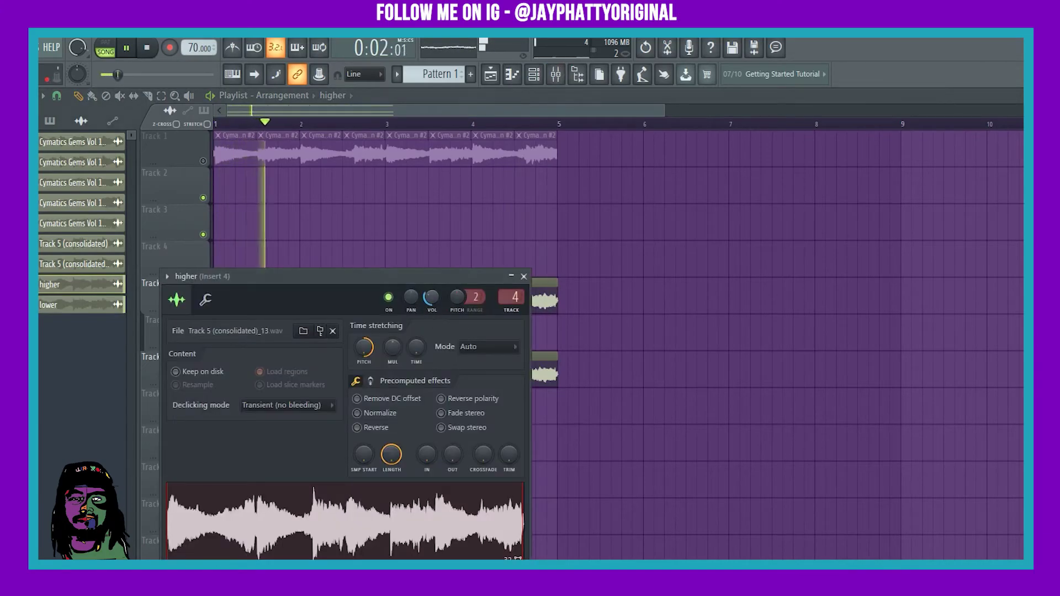
click(524, 276)
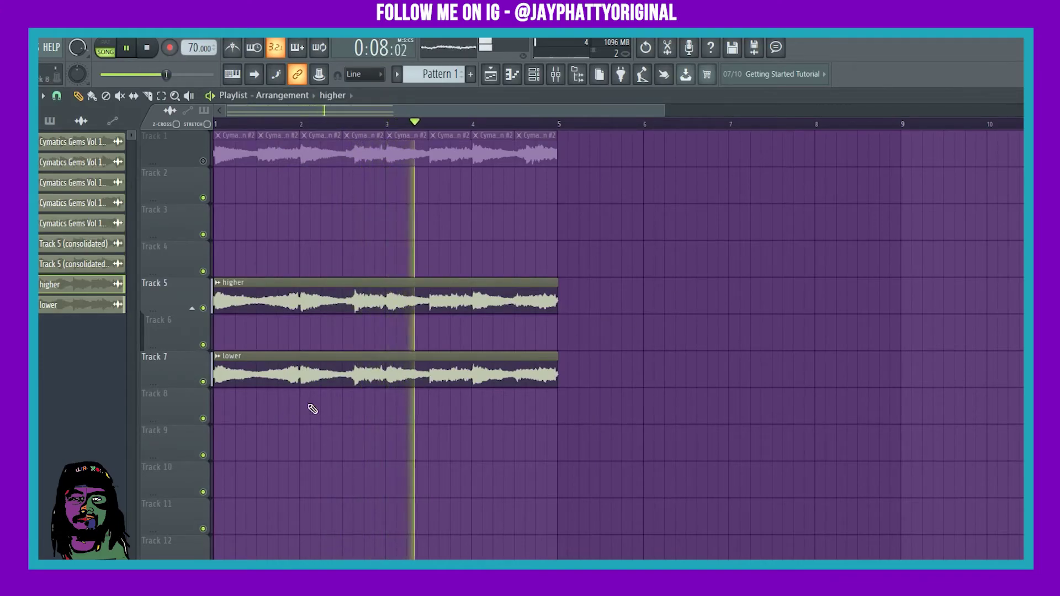
key(space)
Step: Place a second "lower" clip at bar 5 on Track 7 and audition the arrangement, checking the "higher" clip's settings
click(574, 371)
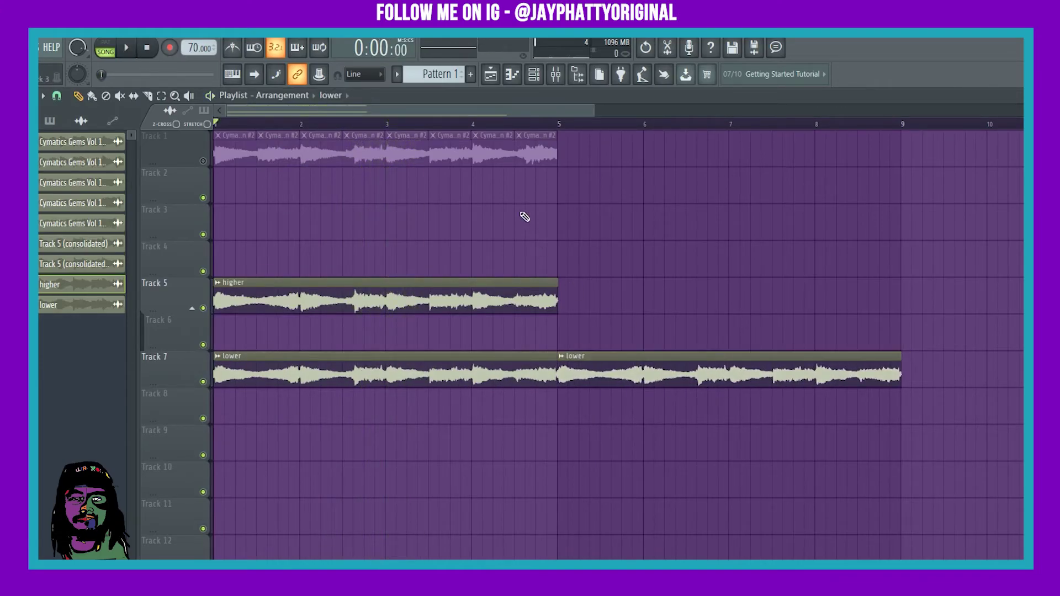
key(space)
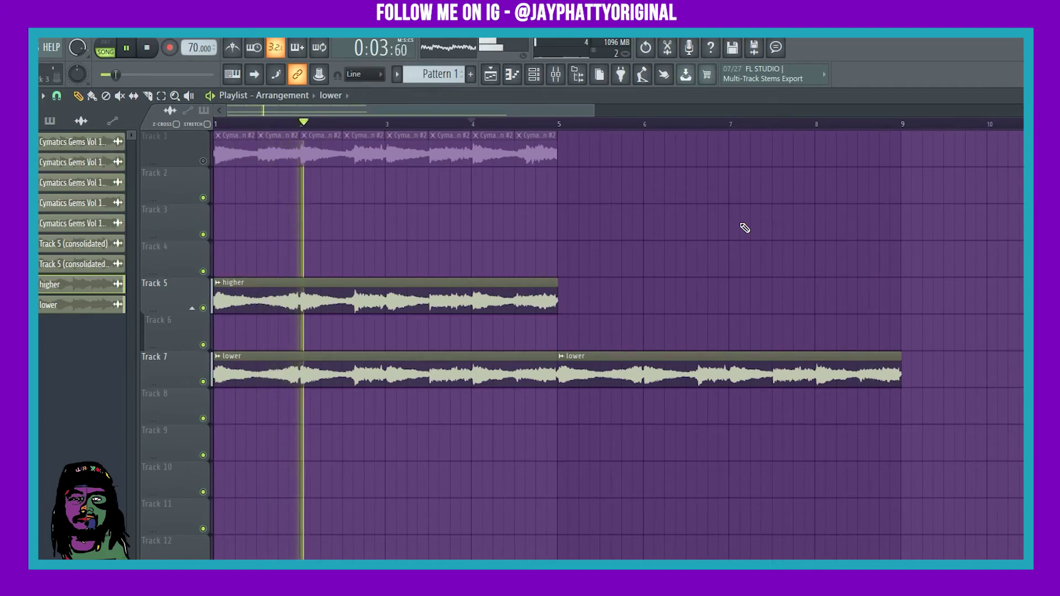
click(300, 300)
double_click(301, 300)
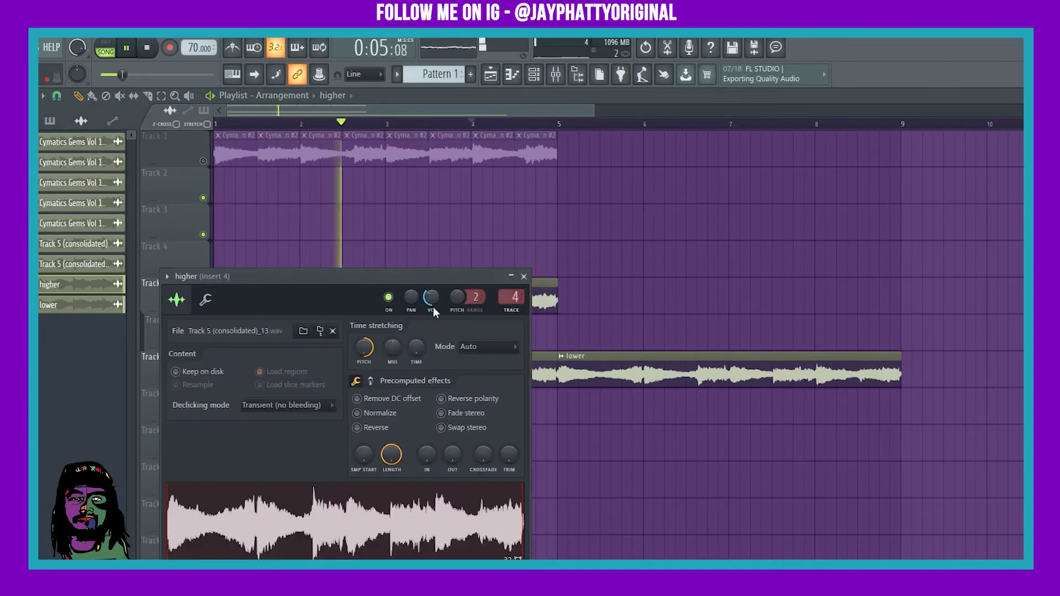
click(524, 277)
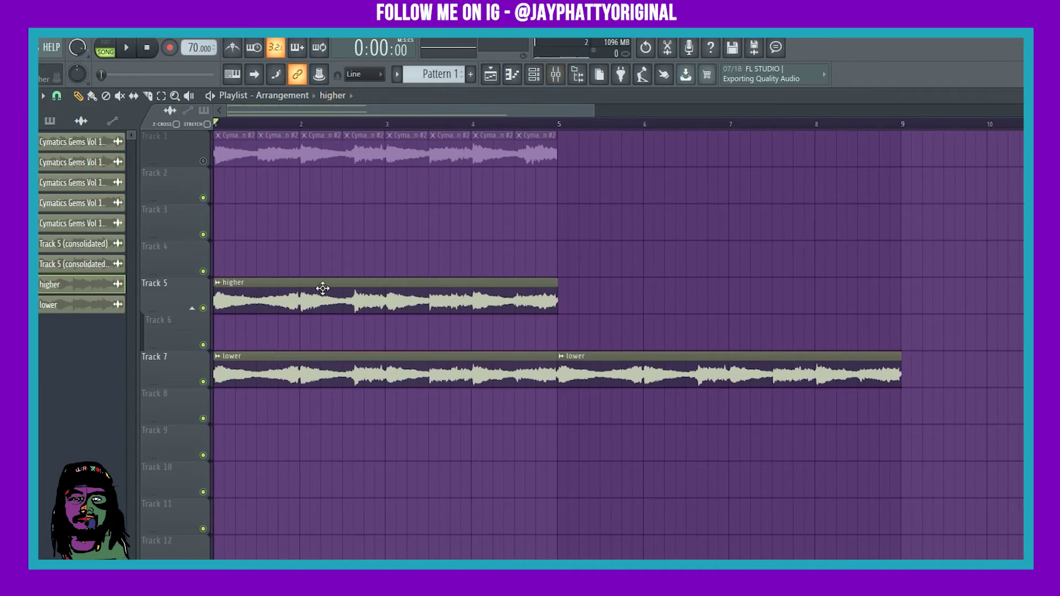
Step: Load Fruity Parametric EQ 2 in slot 3 of mixer Insert 4
click(553, 79)
key(space)
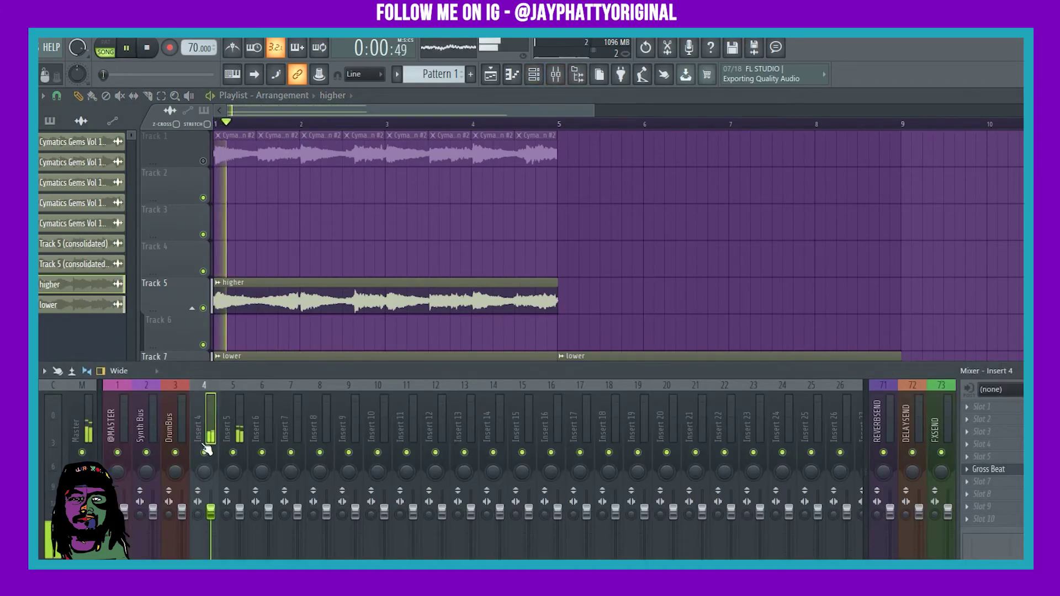
click(985, 407)
click(792, 154)
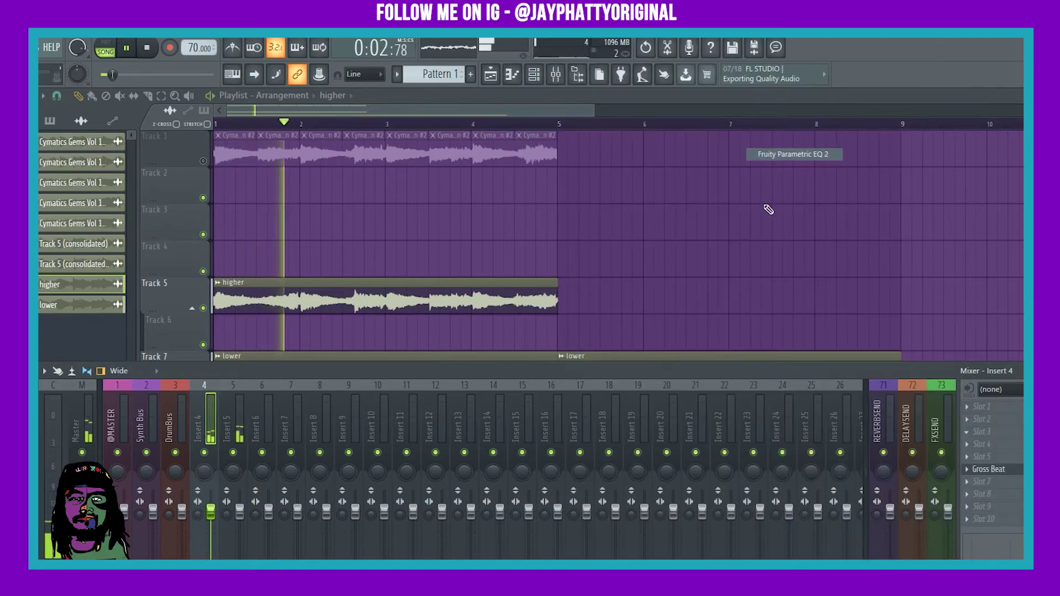
key(space)
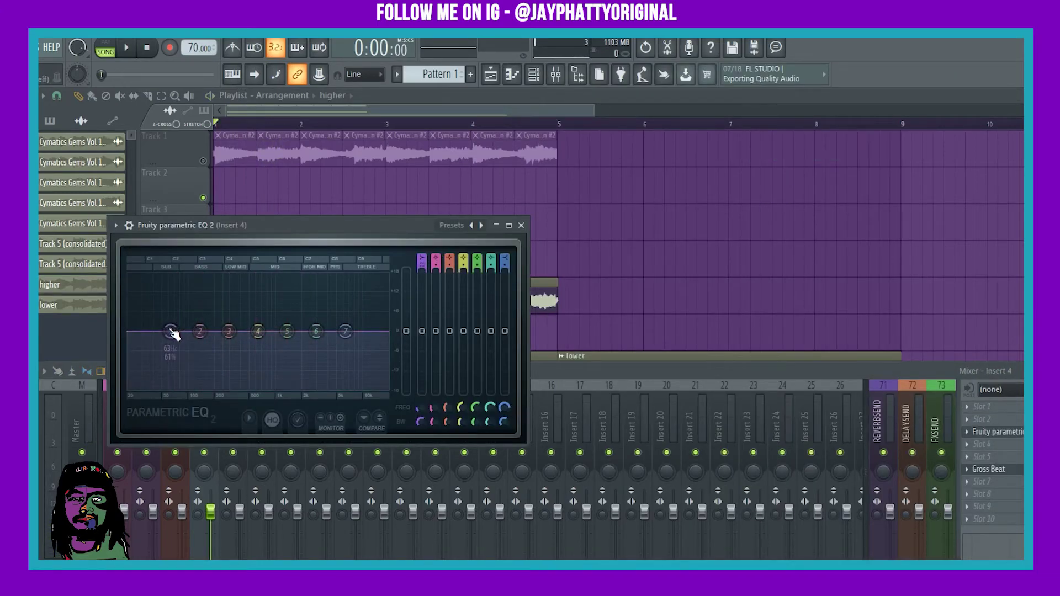
Step: Shape Insert 4's EQ during playback with a steep low cut on band 1 and a slight high-frequency boost on band 6
drag(168, 348, 179, 387)
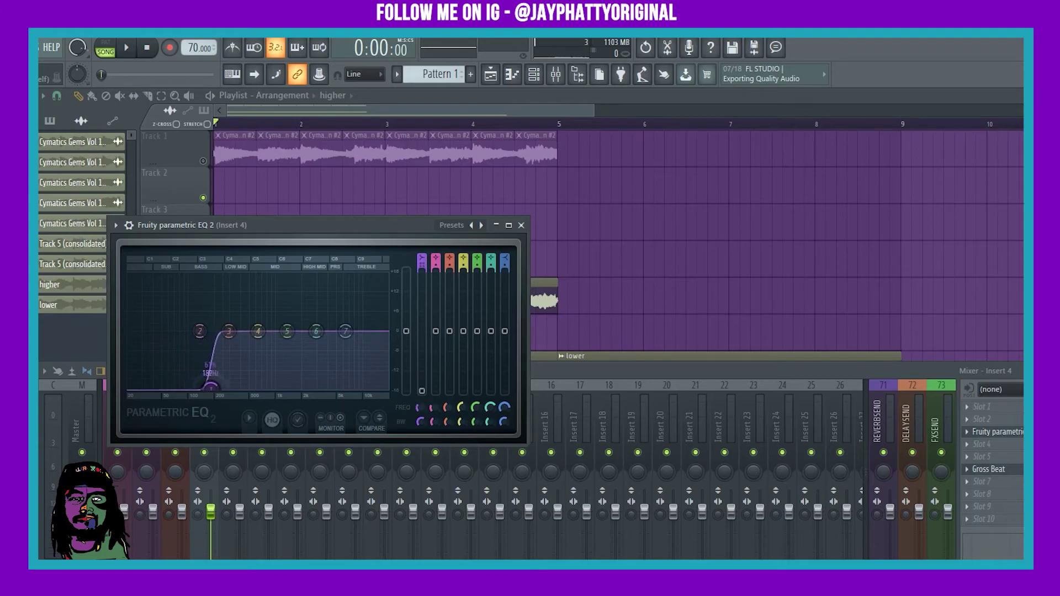
key(space)
drag(239, 386, 244, 386)
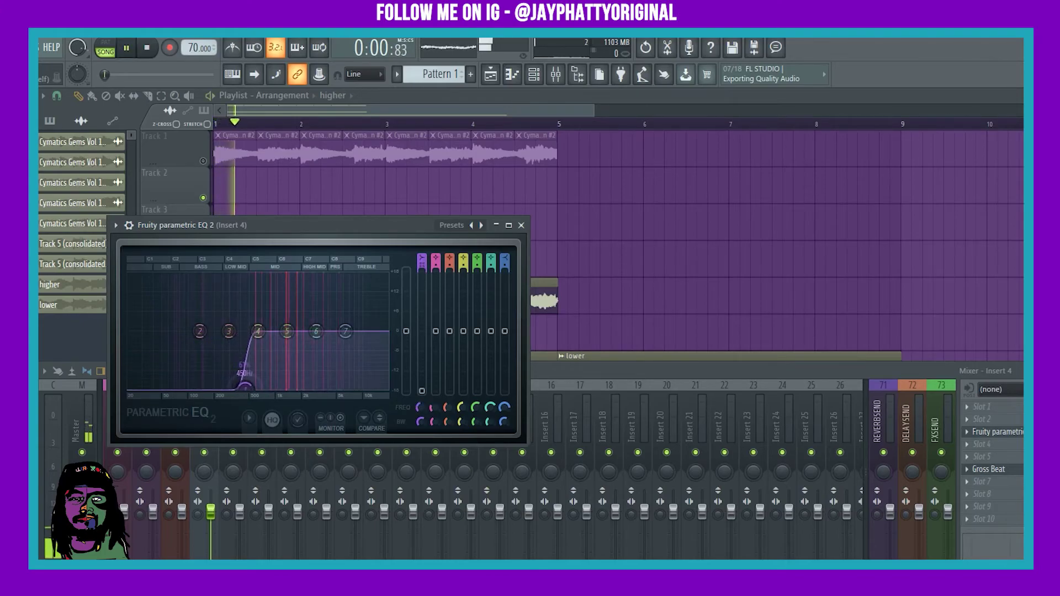
drag(316, 331, 355, 322)
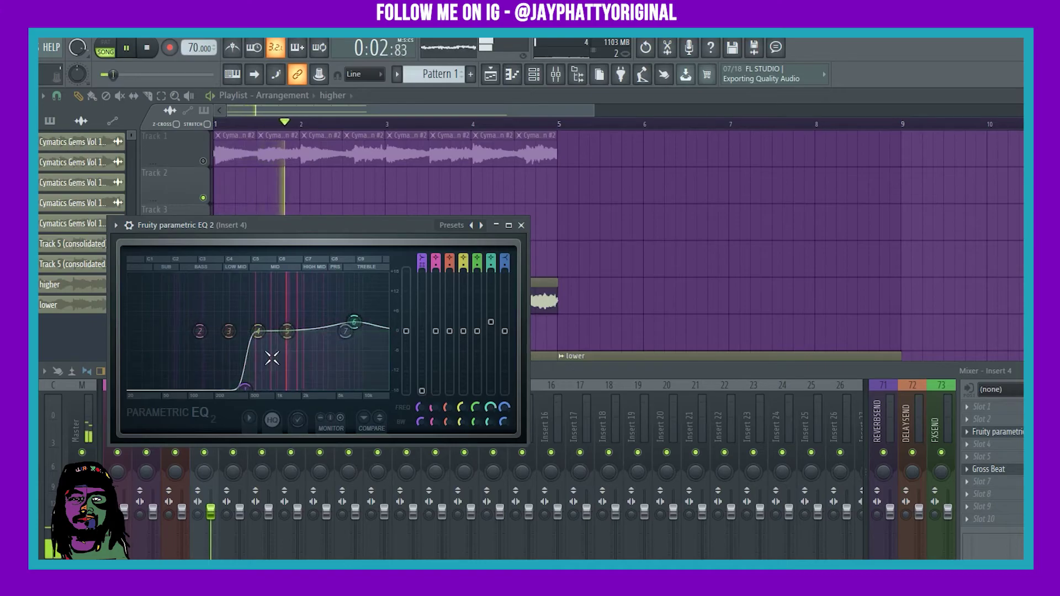
drag(245, 386, 227, 387)
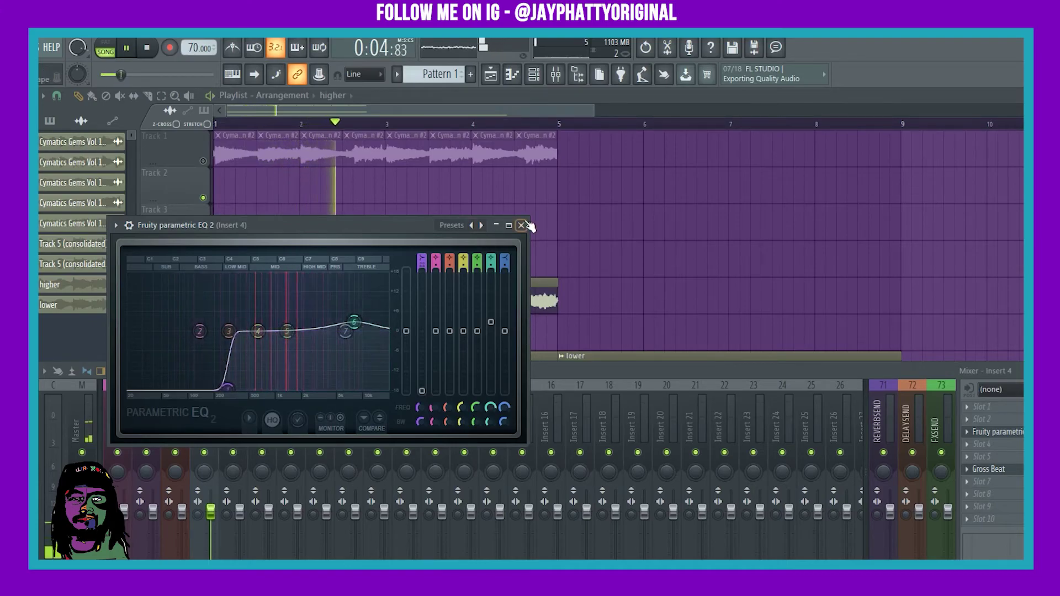
drag(287, 331, 283, 341)
drag(345, 331, 362, 323)
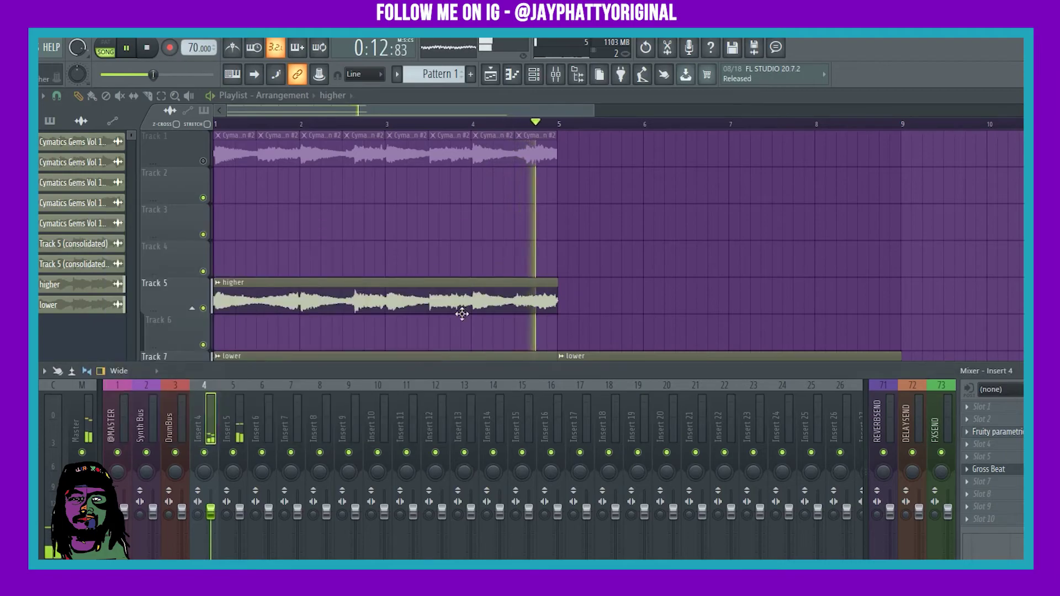
click(521, 225)
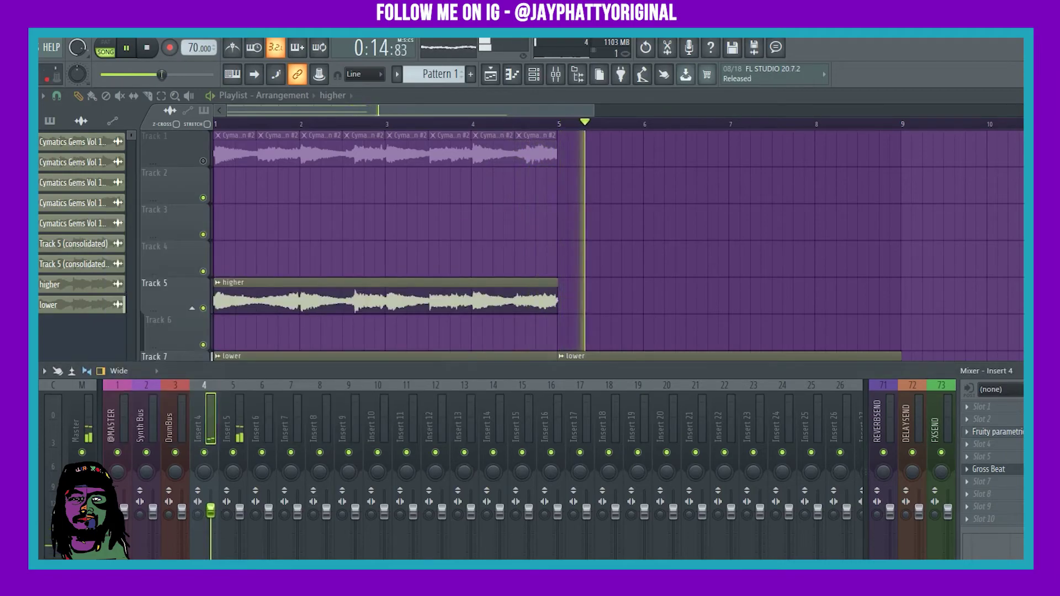
key(F9)
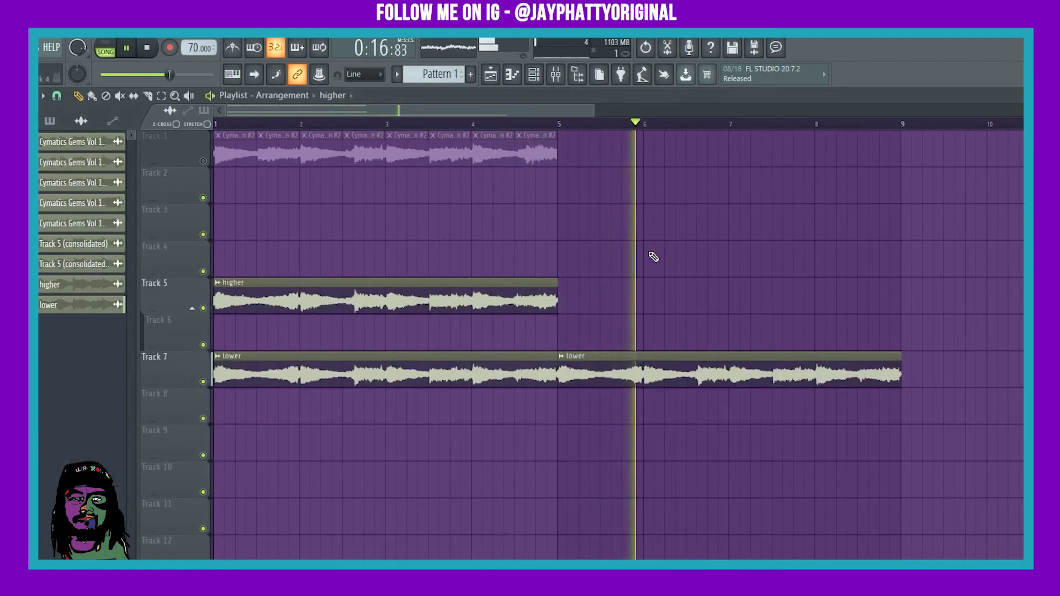
key(ctrl+shift+s)
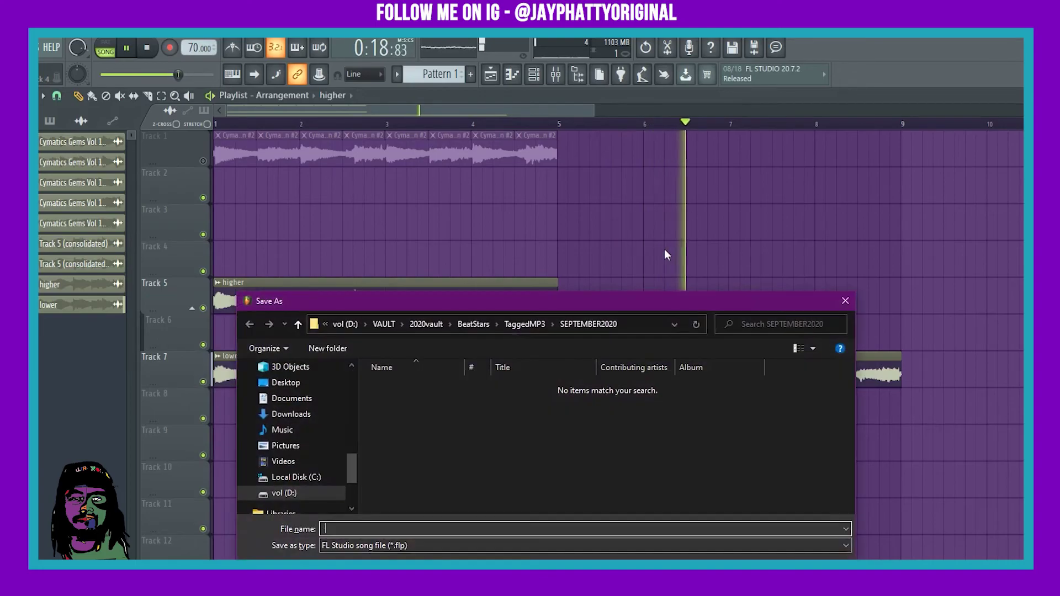
key(Escape)
Step: Play the full arrangement and review the kick, snare, shaker and hat steps of Pattern 1 in the channel rack
key(space)
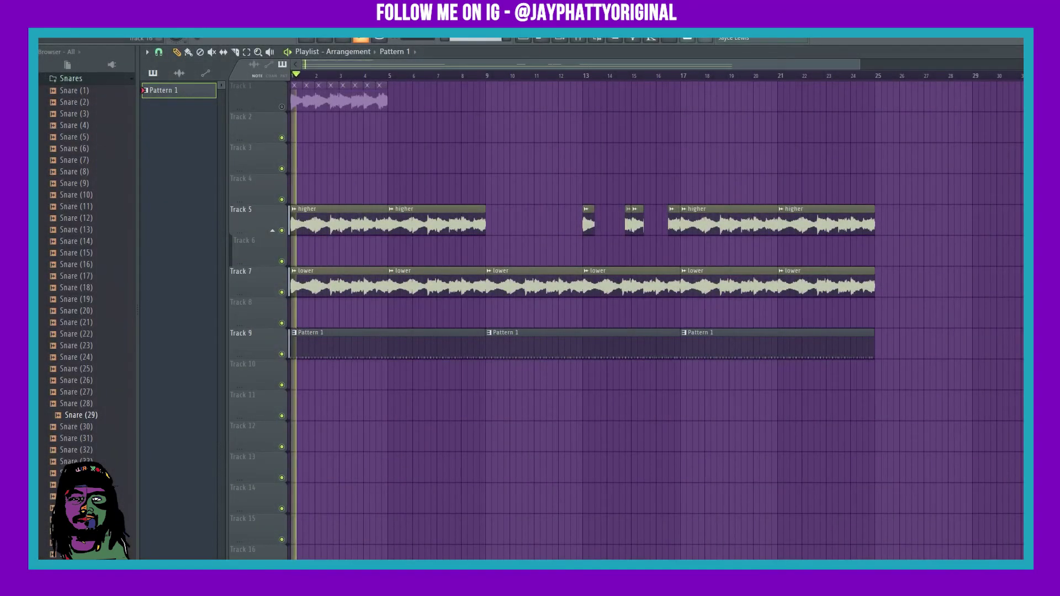
key(F6)
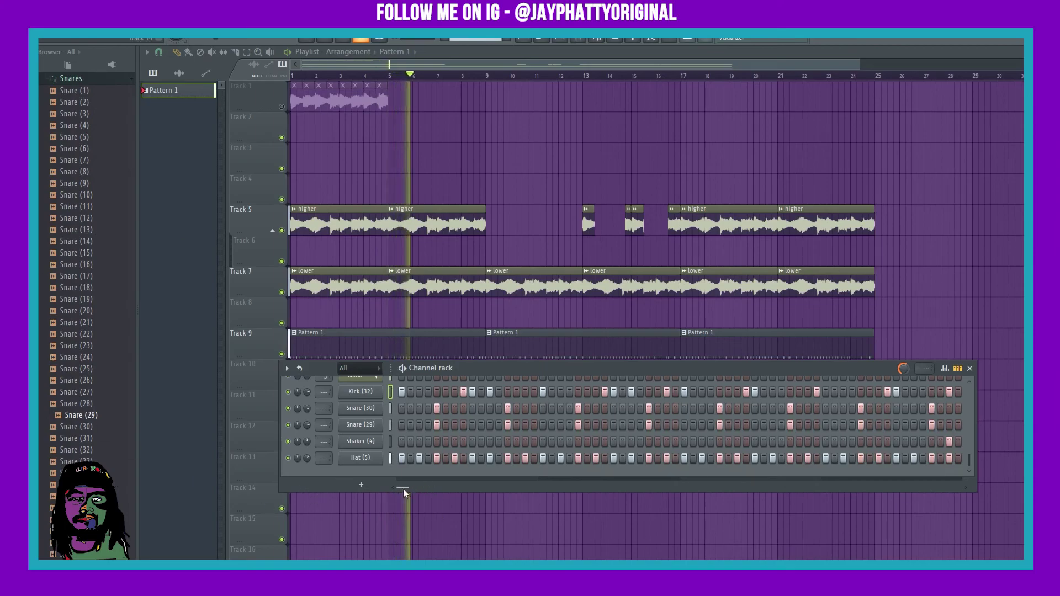
drag(407, 486, 449, 469)
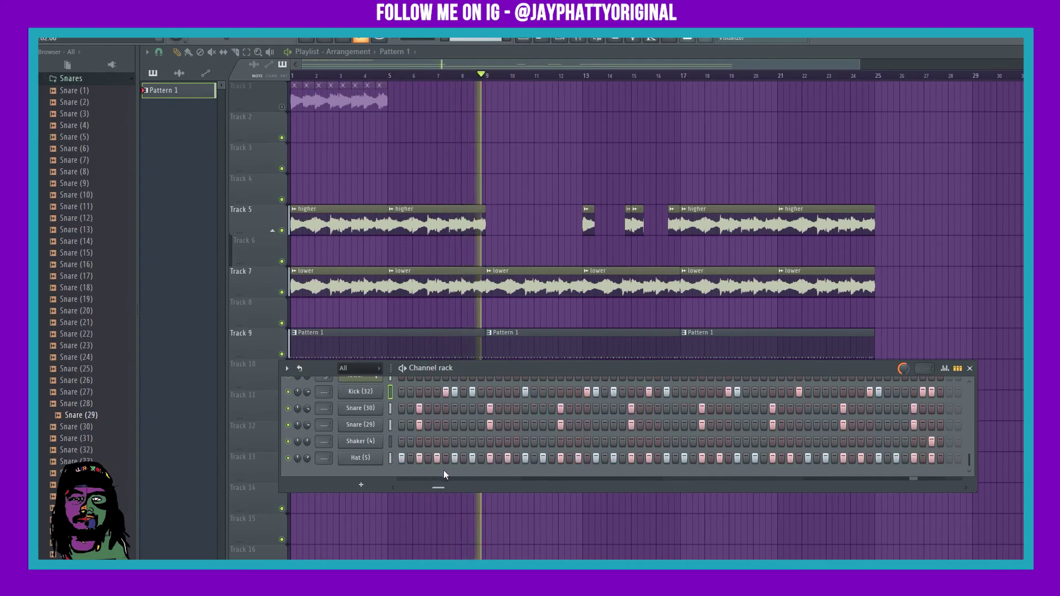
drag(443, 470, 372, 474)
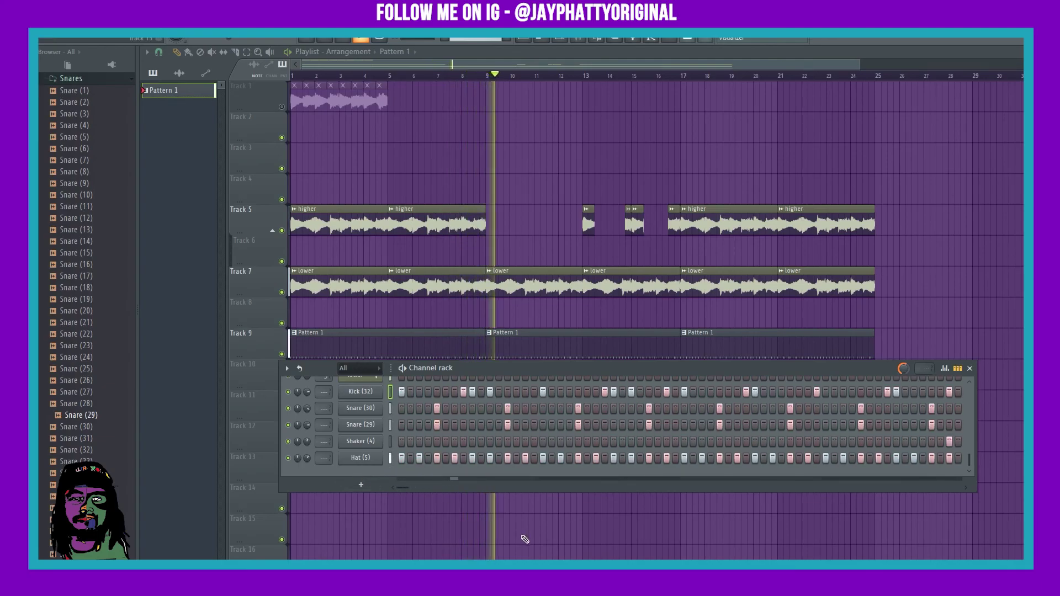